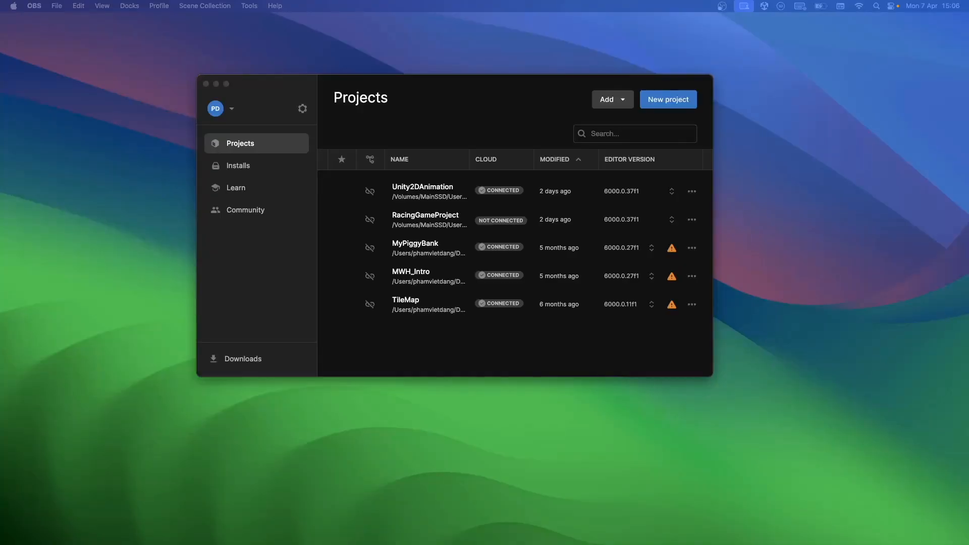
Create a new project from the 2D (Built-In Render Pipeline) core template
left_click(289, 266)
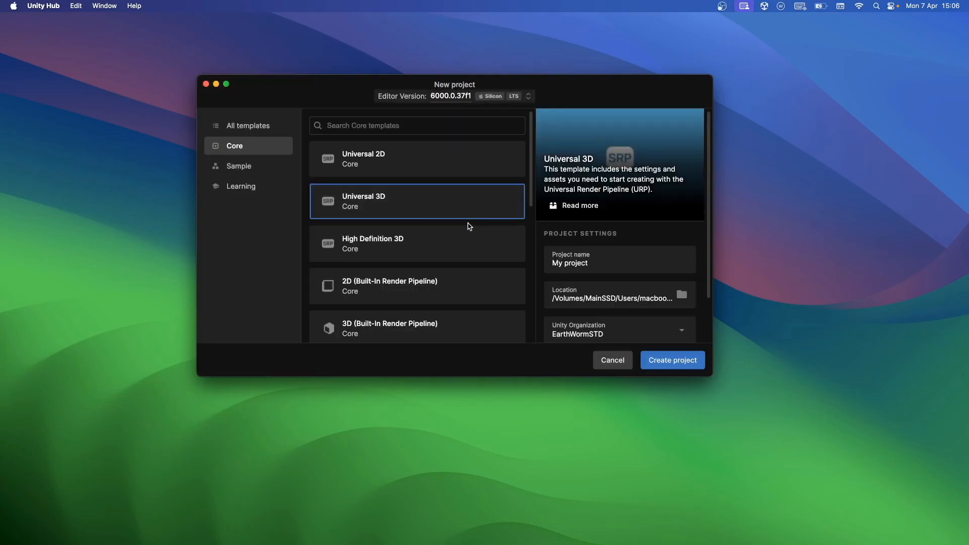
scroll(462, 233, "down", 1)
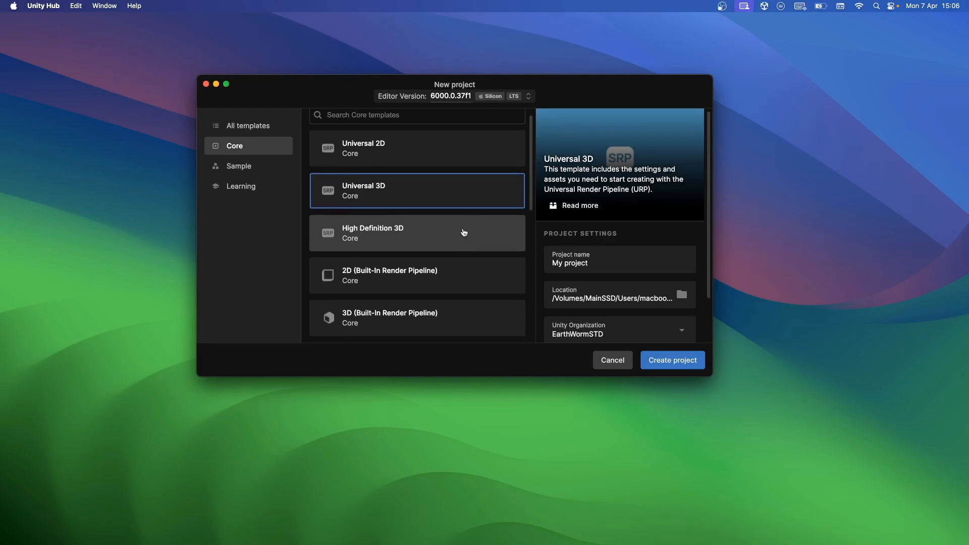
scroll(464, 233, "down", 4)
left_click(448, 234)
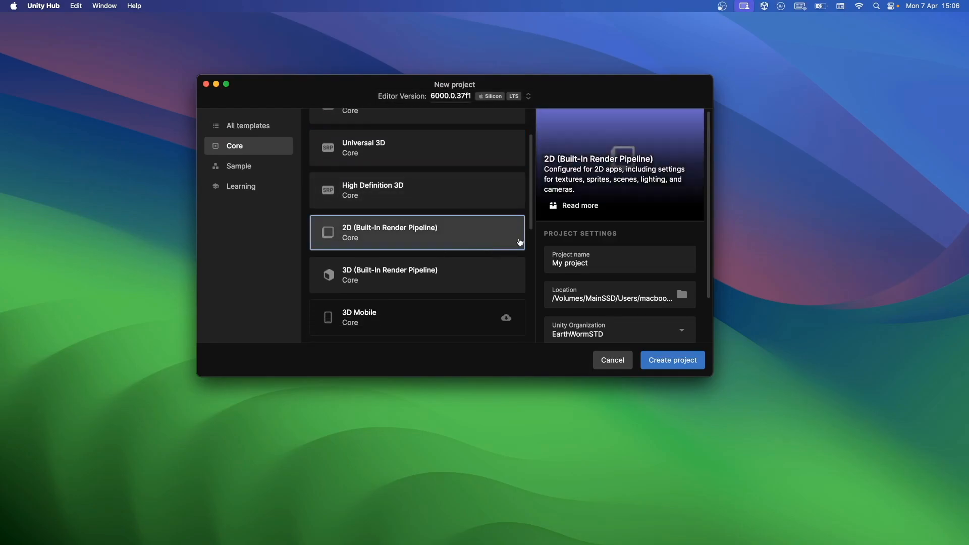
left_click(577, 262)
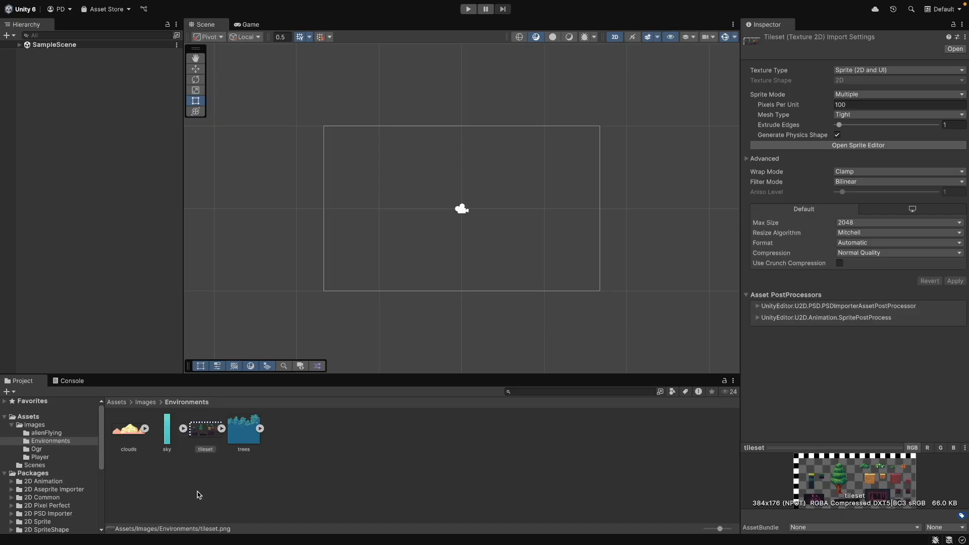
Create an empty Background object in the scene and place the sky sprite under it
left_click(116, 202)
left_click(19, 44)
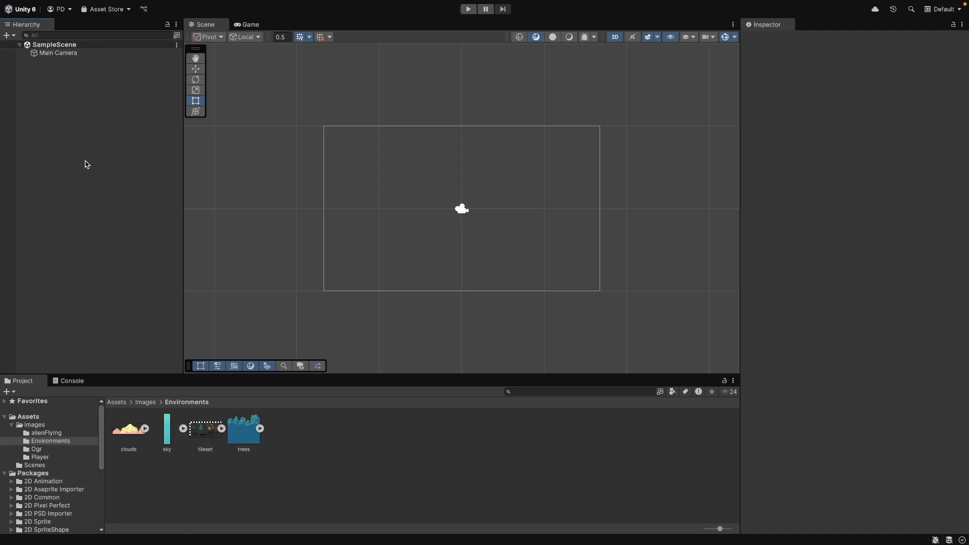
right_click(83, 179)
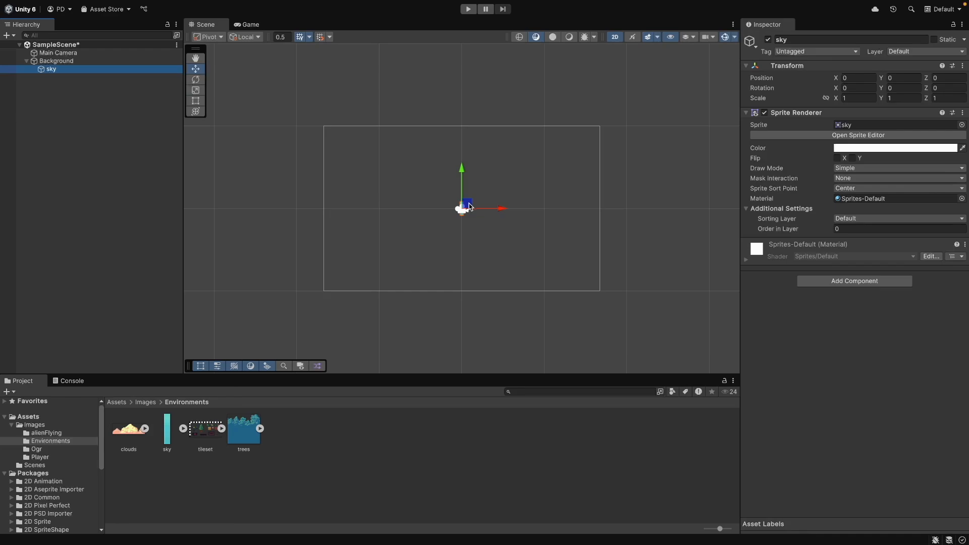
left_click_drag(469, 203, 382, 168)
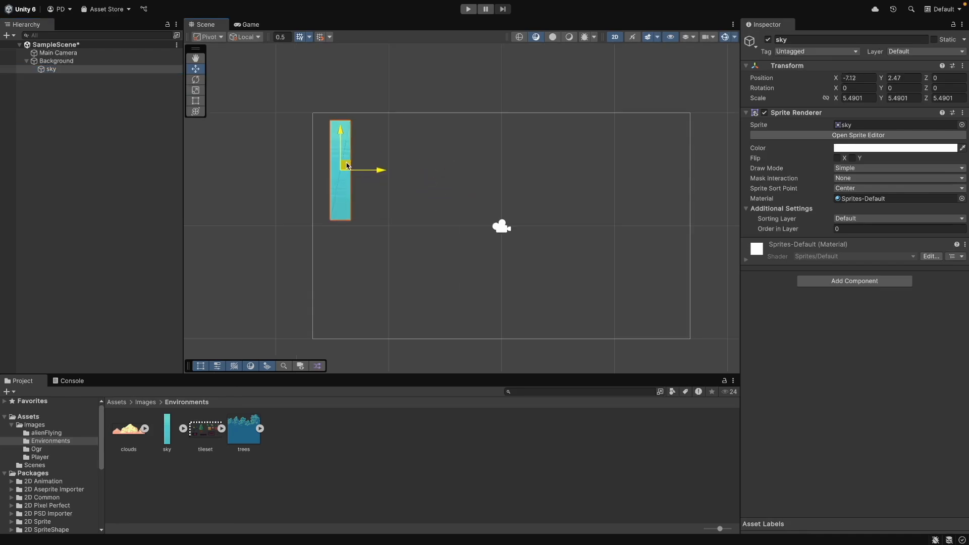
left_click_drag(346, 168, 330, 159)
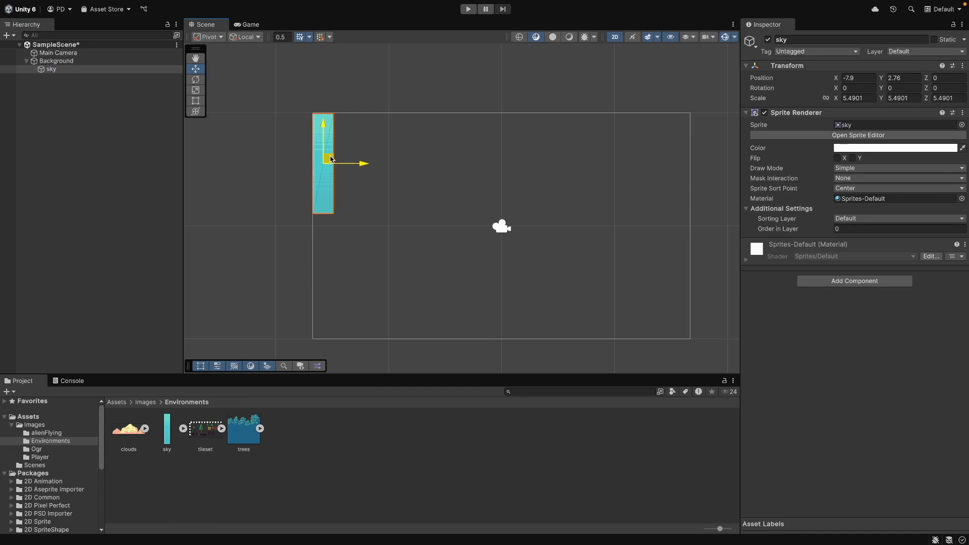
Scale and position the sky sprite so it fills the camera frame
key("r")
left_click_drag(329, 159, 324, 124)
left_click_drag(363, 182, 497, 183)
key("w")
key("r")
key("w")
left_click_drag(424, 182, 542, 182)
key("r")
key("w")
Add the clouds sprite under Background and scale it across the top of the sky
left_click_drag(129, 429, 56, 61)
left_click_drag(506, 221, 614, 207)
key("r")
key("w")
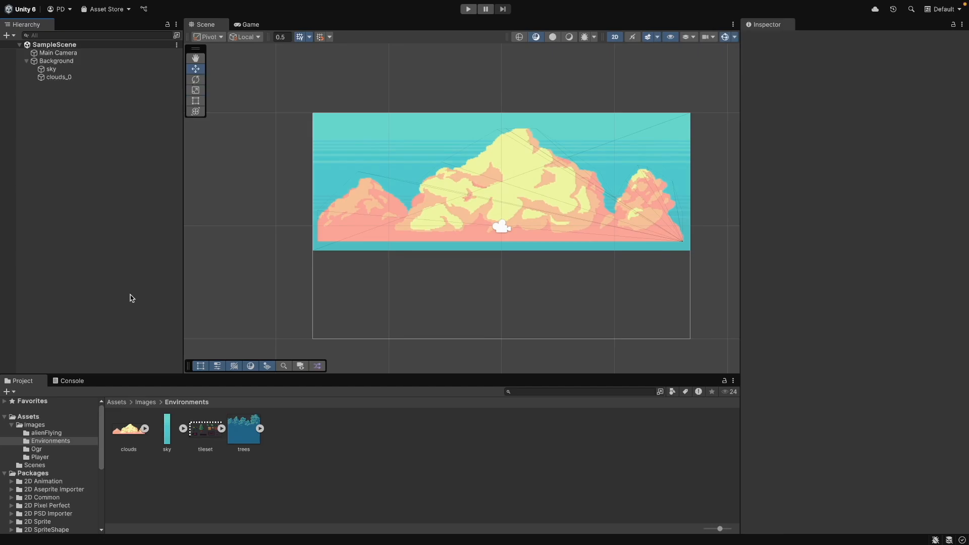
Add a Rectangular 2D Tilemap to the scene
right_click(72, 60)
mouse_move(94, 272)
mouse_move(231, 294)
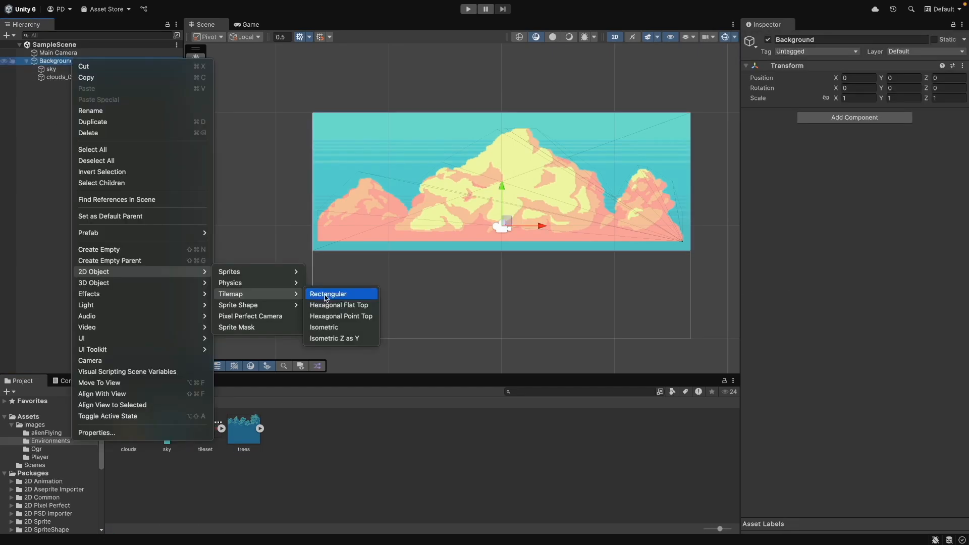
left_click(326, 294)
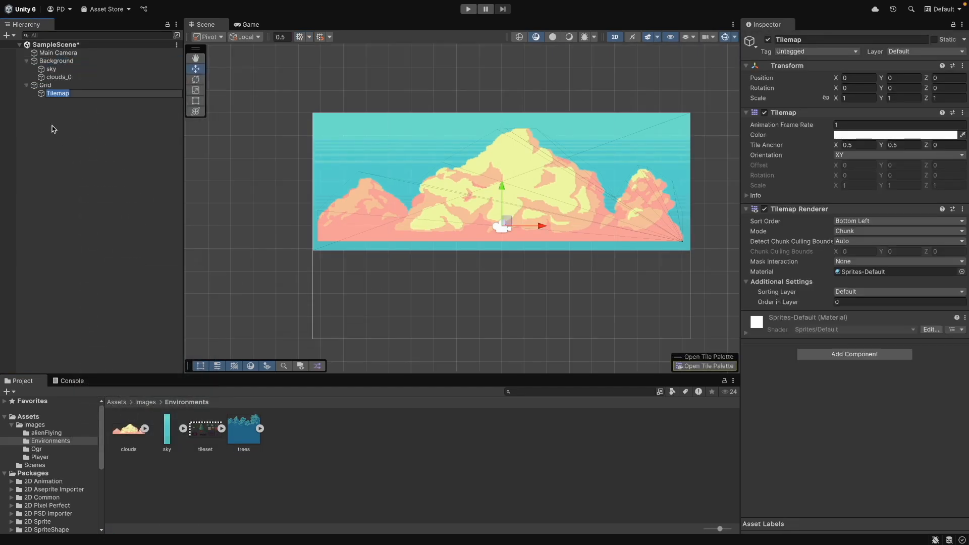
Open the Tile Palette and create a new palette saved in the Environments folder
left_click(705, 366)
left_click(608, 66)
left_click(682, 158)
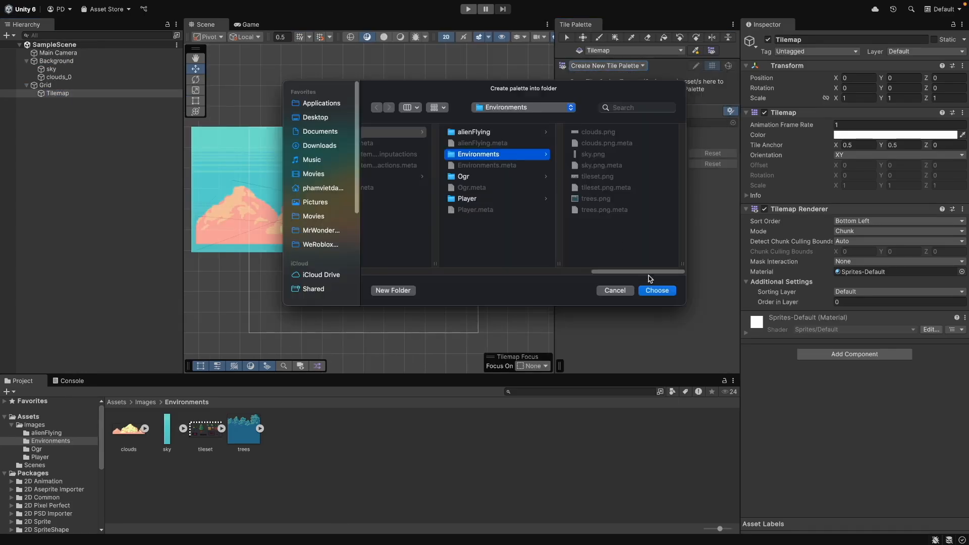
left_click(657, 290)
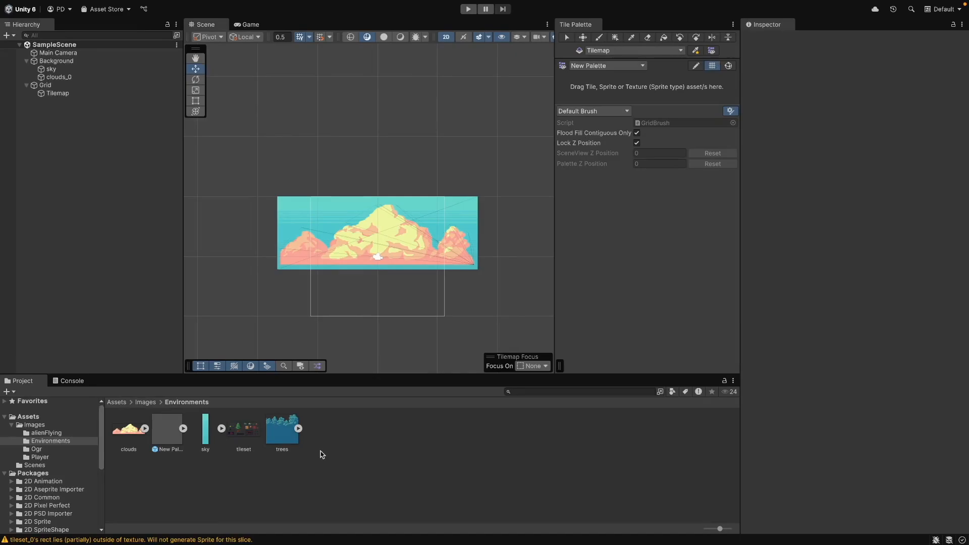
Open the tileset in the Sprite Editor and resize its out-of-bounds sprite rect
left_click(243, 435)
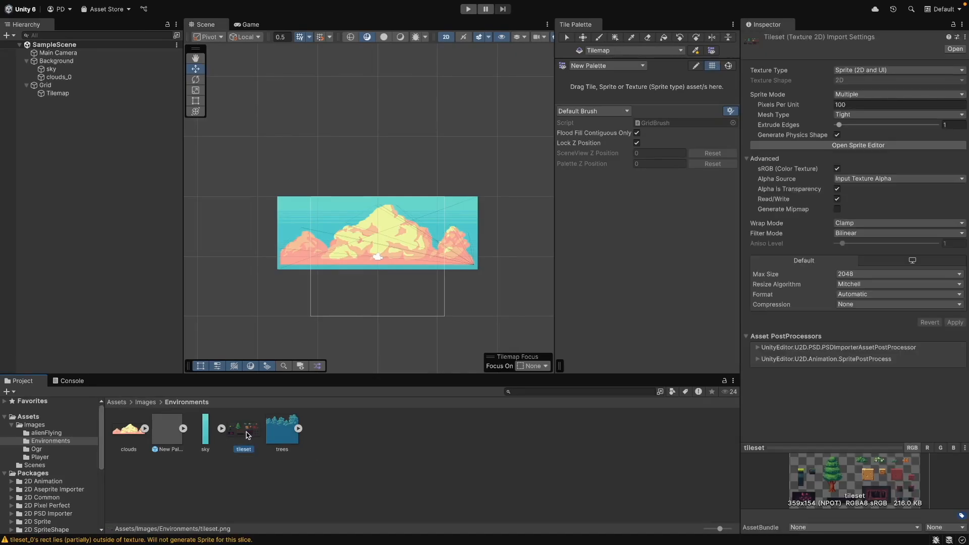
left_click(806, 146)
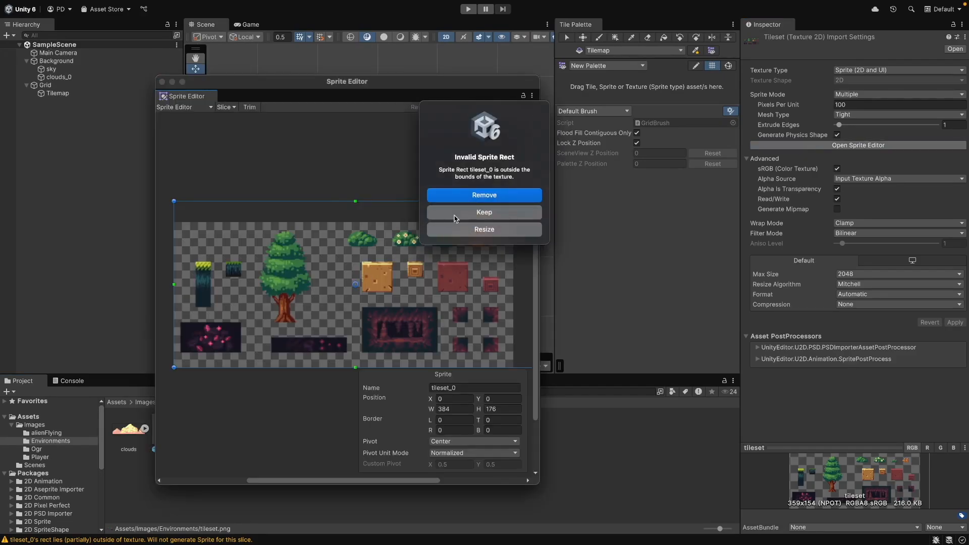
left_click(461, 229)
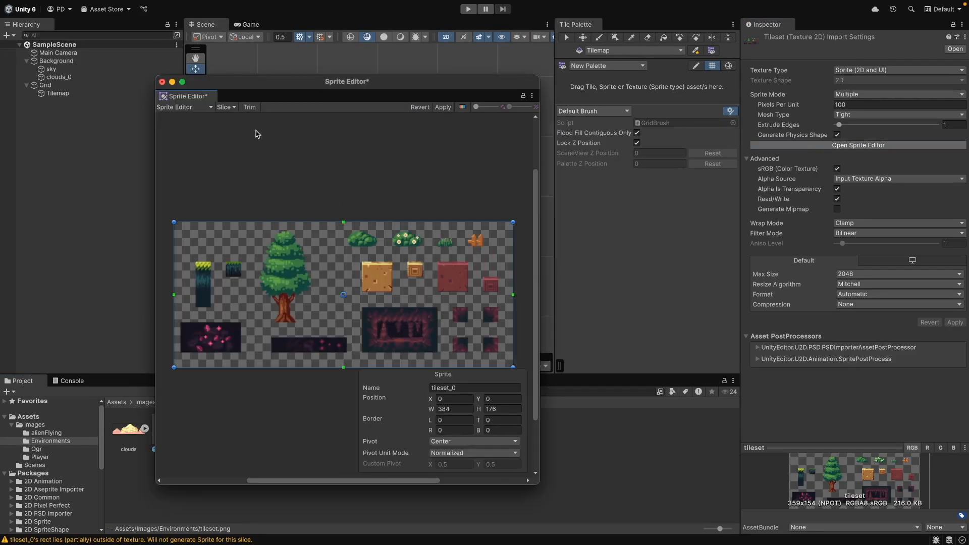
Slice the tileset automatically and apply the changes
left_click(226, 107)
left_click(301, 228)
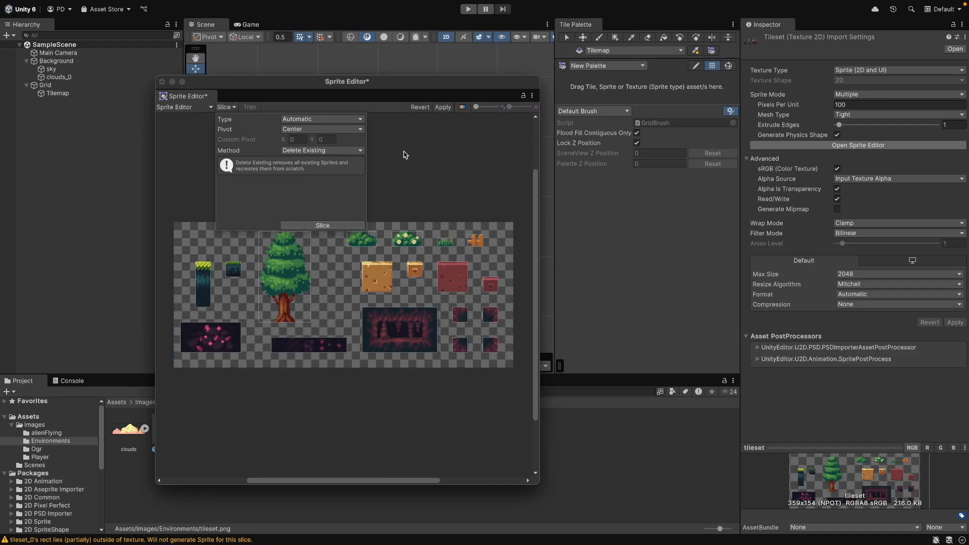
left_click(443, 107)
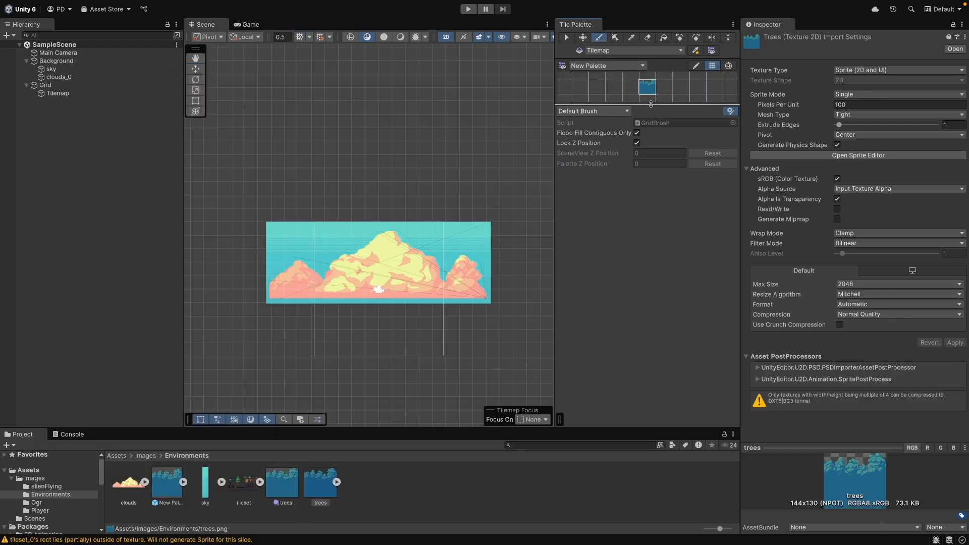
Add the trees sprite to the palette and paint a row of trees across the scene
left_click_drag(651, 104, 651, 260)
mouse_move(555, 177)
left_mouse_down()
mouse_move(396, 177)
mouse_move(616, 176)
left_mouse_up()
left_click_drag(247, 288, 547, 285)
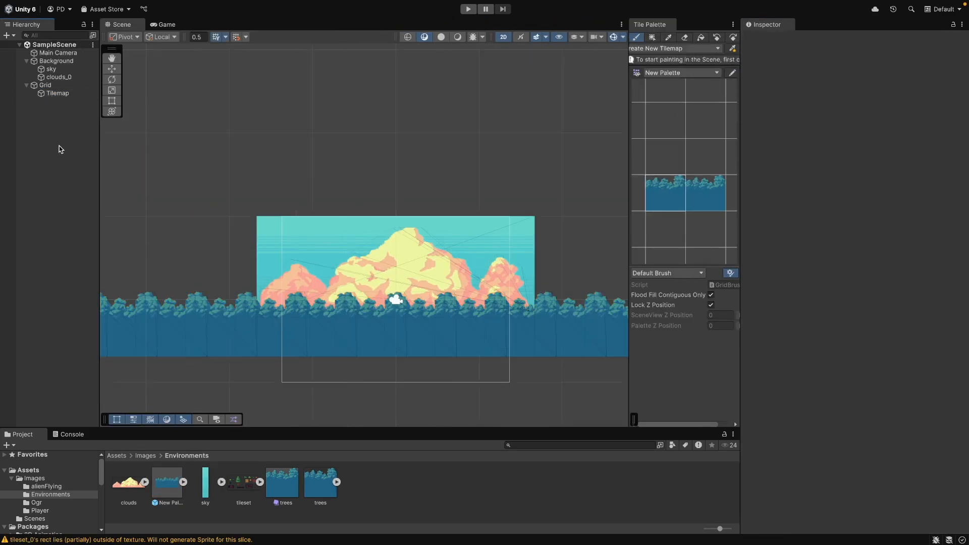
scroll(404, 303, "down", 5)
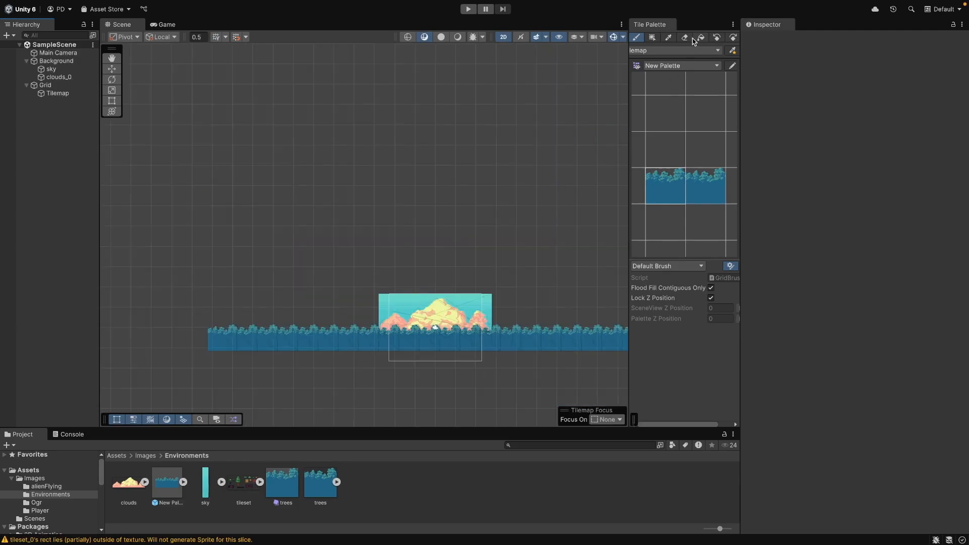
Create a second tilemap and palette, then paint the ground blocks and a pit filled with pink rock tiles
left_click_drag(629, 103, 526, 103)
middle_click_drag(595, 328, 477, 328)
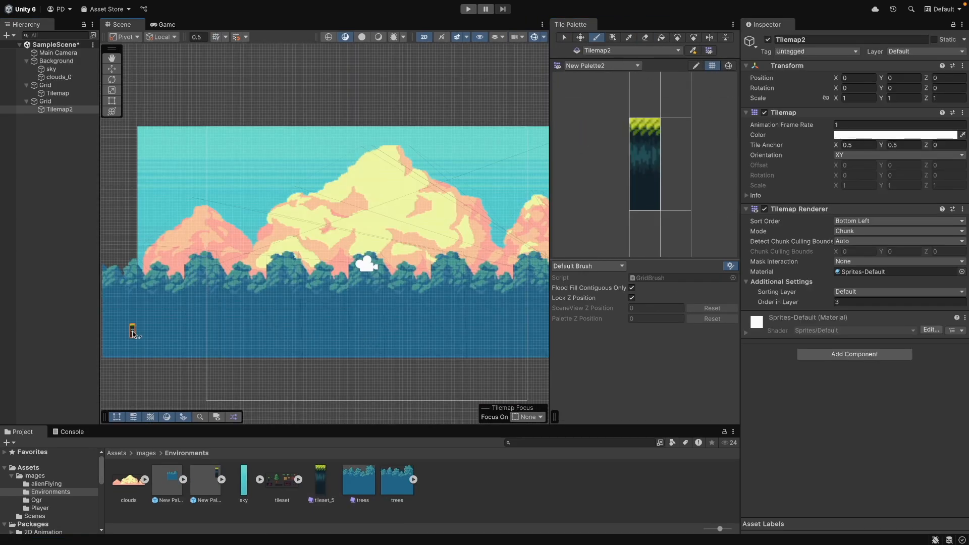
left_click_drag(132, 333, 343, 331)
scroll(325, 338, "down", 3)
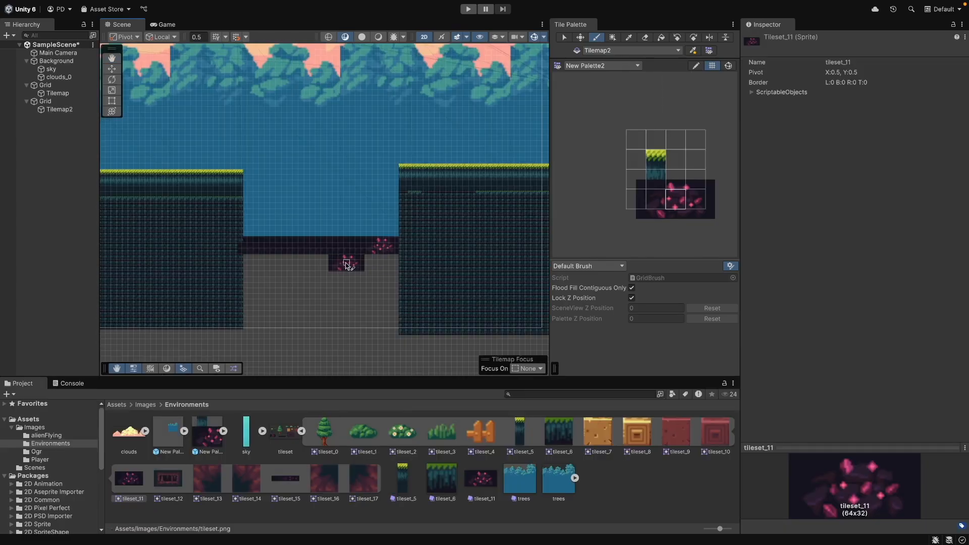
mouse_move(346, 264)
left_mouse_down()
mouse_move(284, 260)
mouse_move(255, 279)
mouse_move(381, 264)
mouse_move(353, 248)
mouse_move(335, 294)
mouse_move(379, 321)
mouse_move(325, 305)
left_mouse_up()
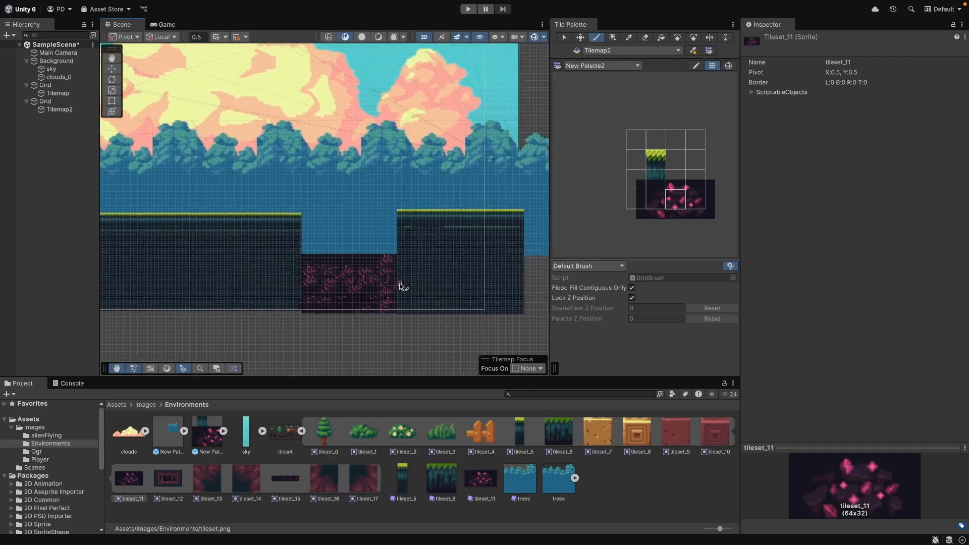
Place a tree sprite on the ground, set its Order in Layer to 3 and scale it to 3
scroll(400, 286, "down", 8)
scroll(400, 296, "up", 4)
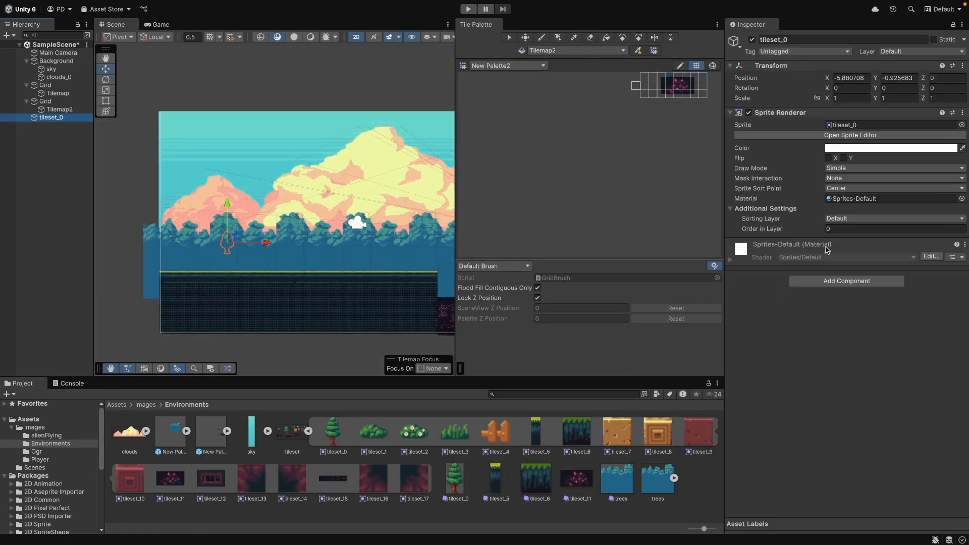
left_click(767, 227)
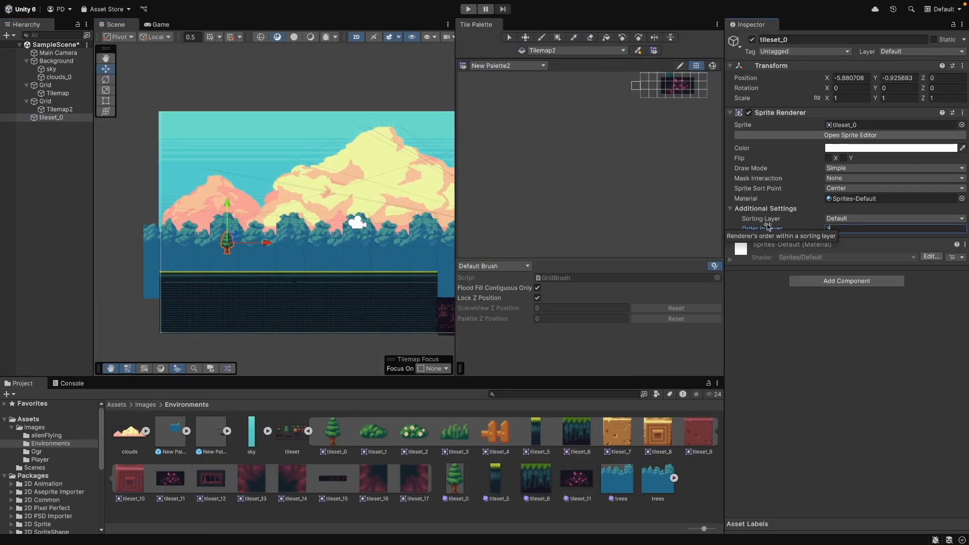
left_click_drag(852, 101, 832, 99)
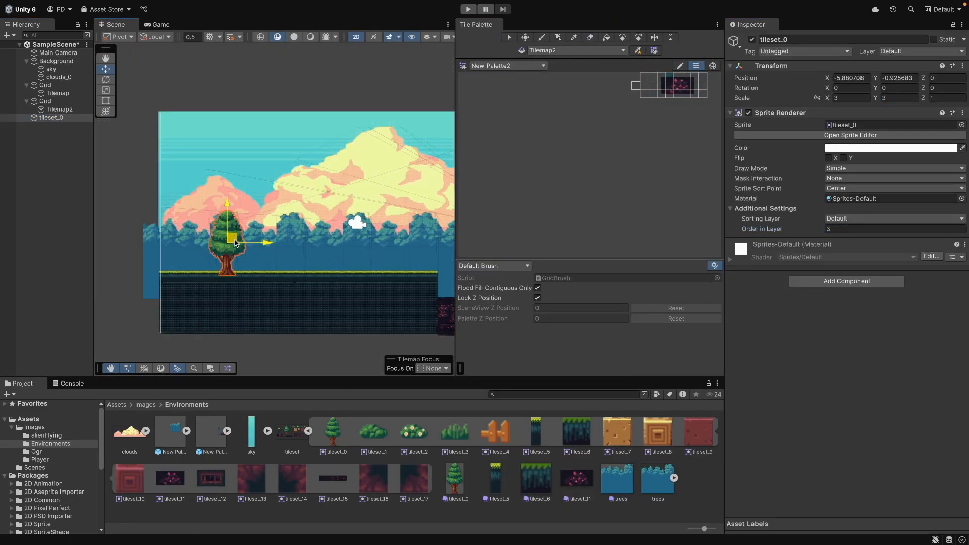
left_click_drag(235, 242, 253, 239)
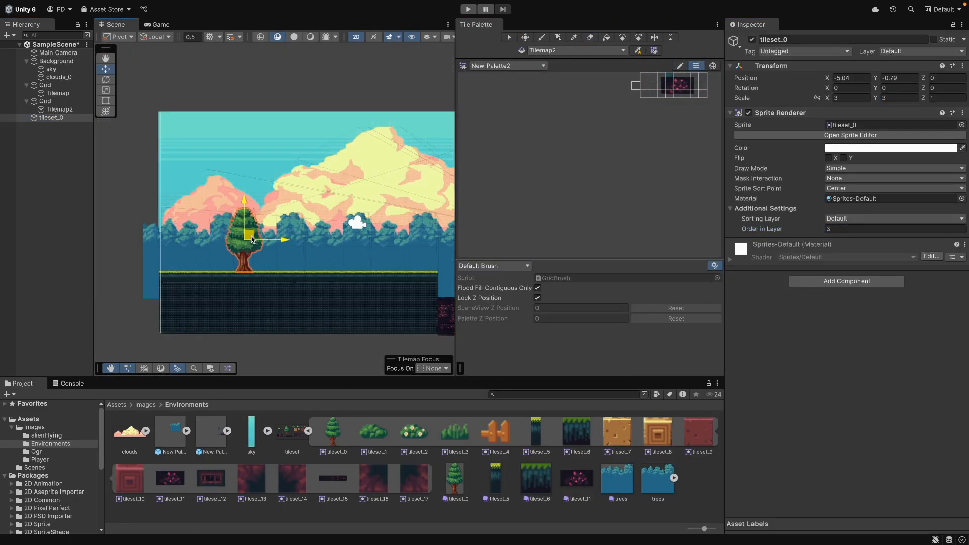
Create a third tilemap with a palette of tileset props and paint small props on the ground
left_click(76, 264)
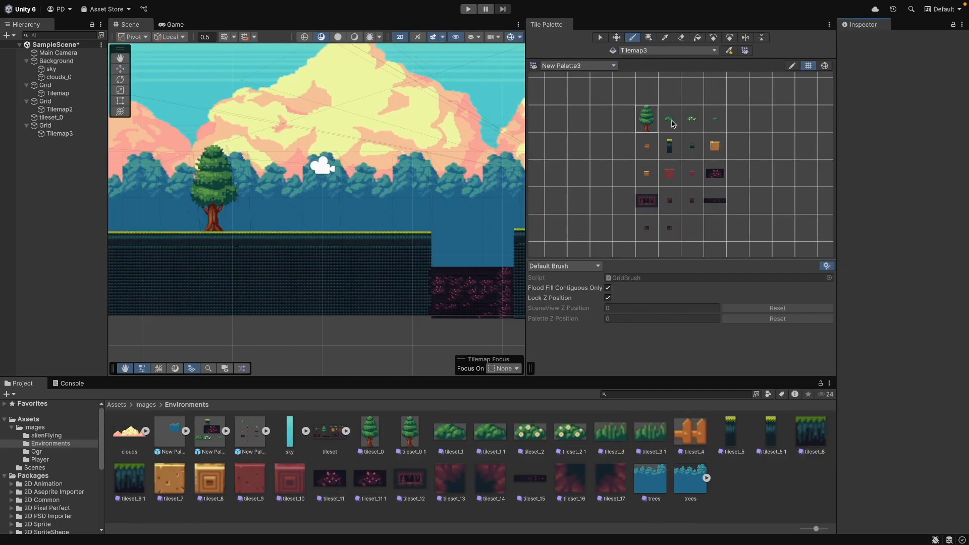
left_click(671, 122)
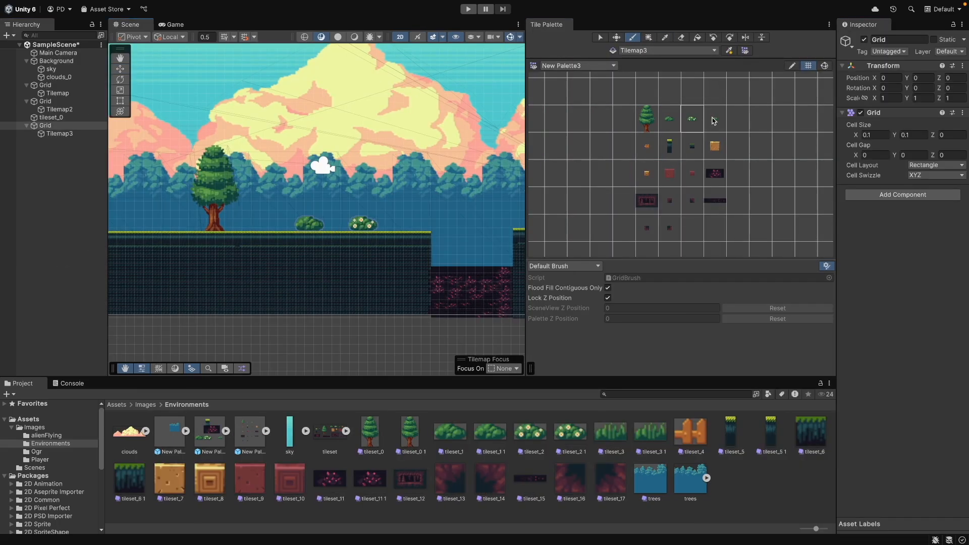
left_click(714, 120)
left_click_drag(255, 253, 278, 251)
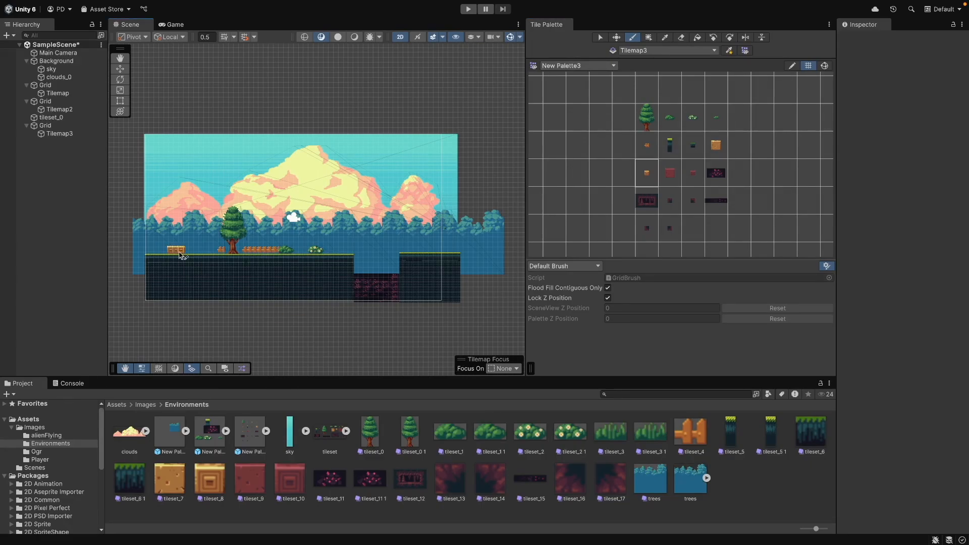
Paint stacked crates and floating brick platforms with the third palette
left_click(716, 150)
left_click_drag(177, 246, 192, 234)
left_click(192, 245)
left_click(647, 175)
left_click(716, 147)
left_click(212, 221)
left_click_drag(237, 205, 341, 206)
key("ctrl+z")
left_click_drag(390, 225, 406, 225)
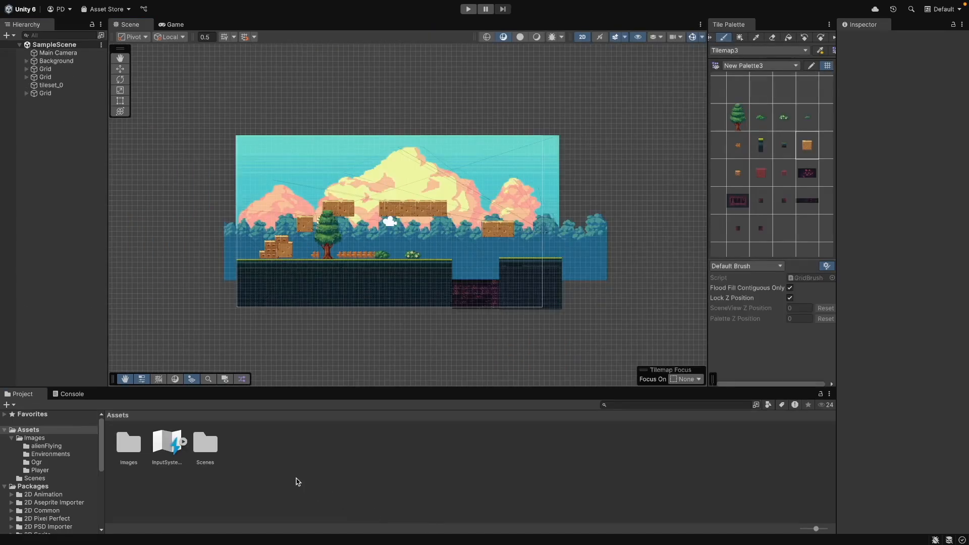
Create an animation named Idle from the four player-Idle frames by dropping them into the scene
left_click(42, 471)
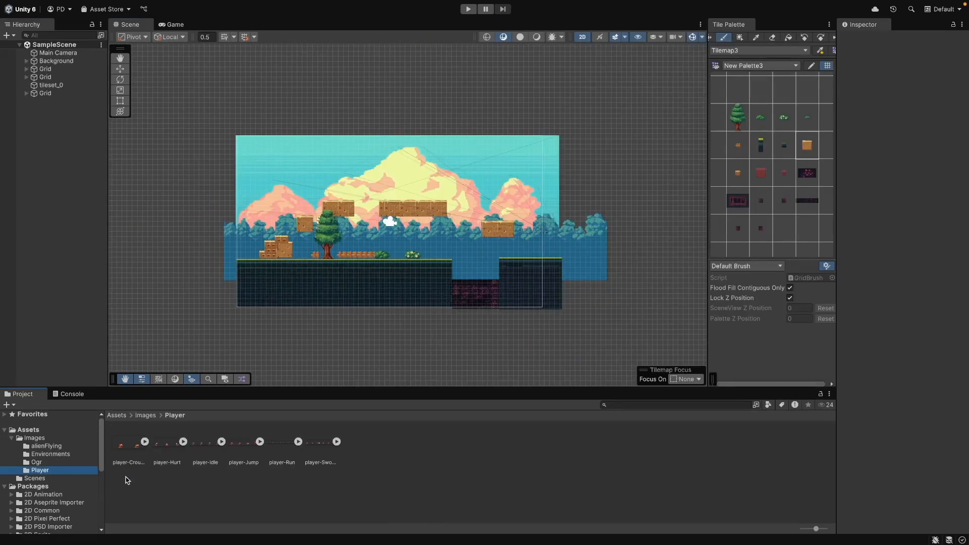
left_click(221, 441)
left_click(245, 445)
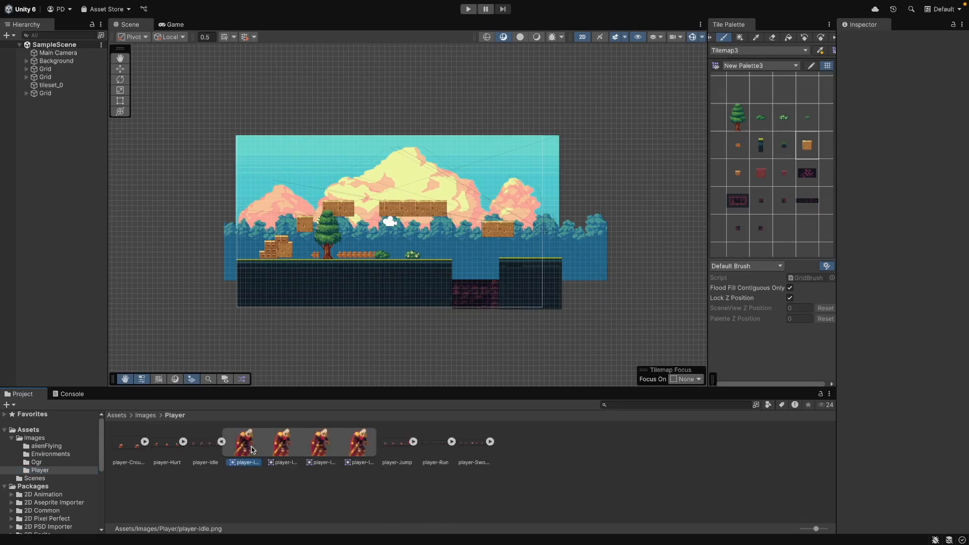
left_click(356, 451, "shift")
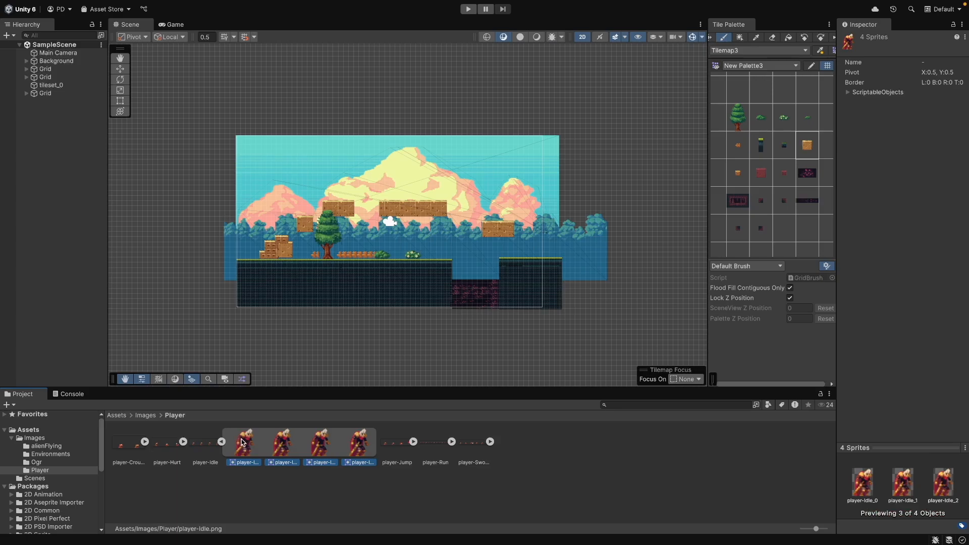
left_click_drag(76, 257, 76, 258)
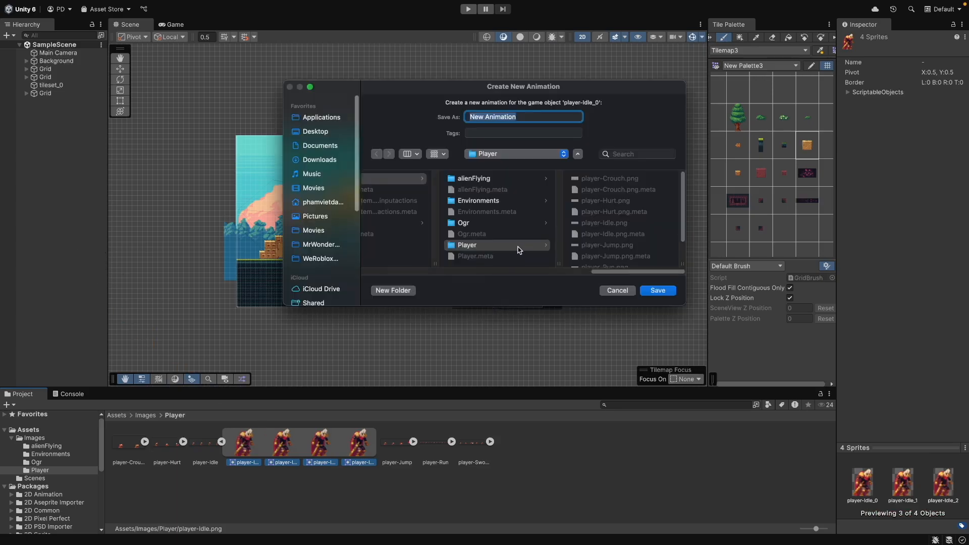
scroll(601, 236, "down", 3)
key("BackSpace")
type("PlayerA")
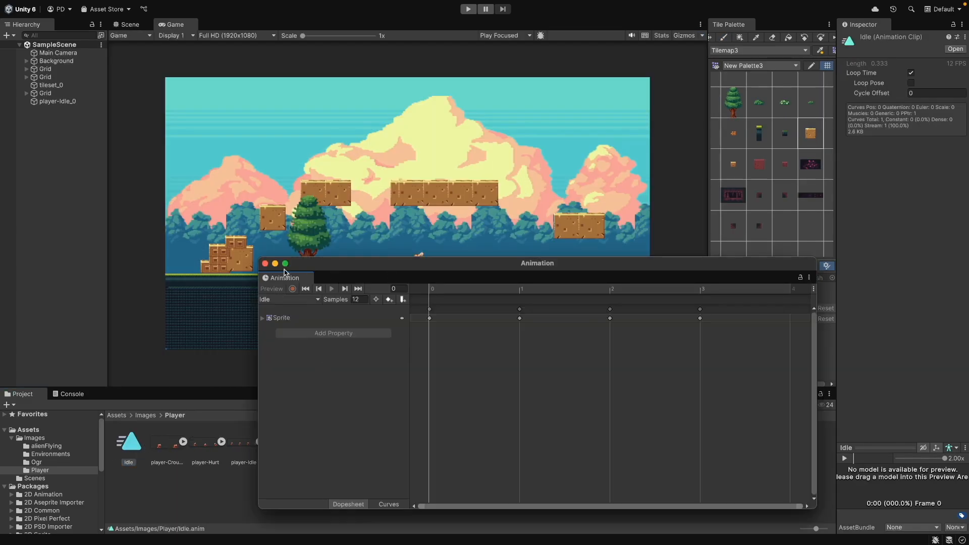
Dock the Animation window and set the Idle clip's samples to 4
left_click_drag(281, 282, 153, 400)
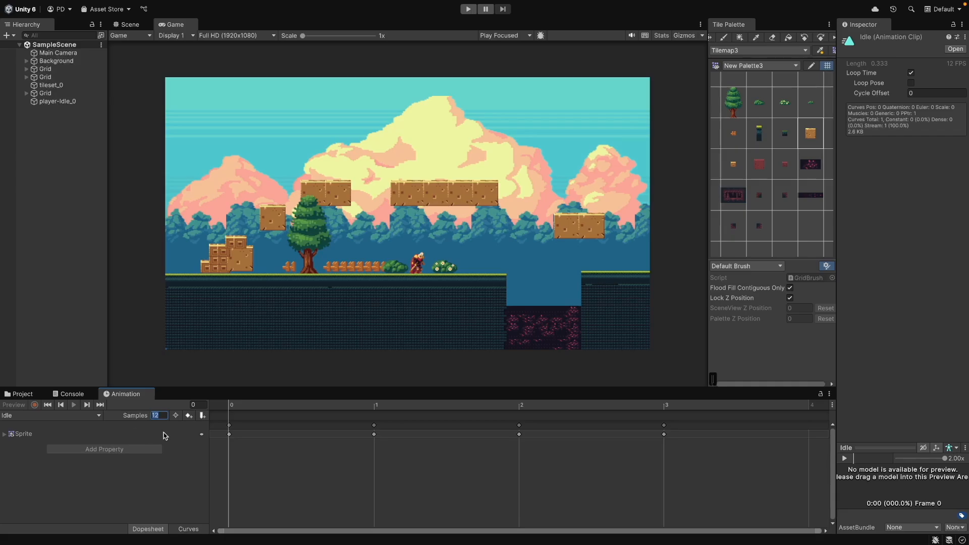
key("Return")
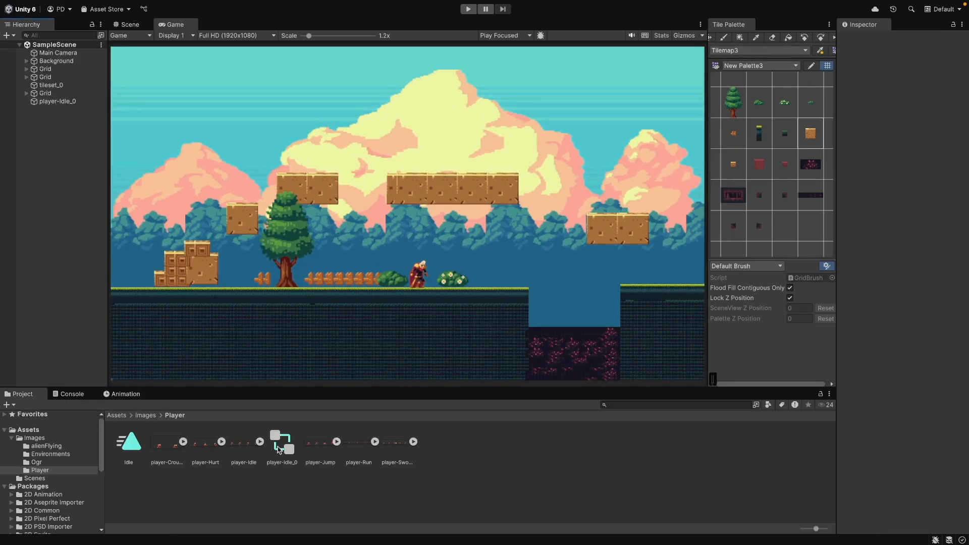
Rename the player's animator controller to PlayerAnimController
left_click(279, 454)
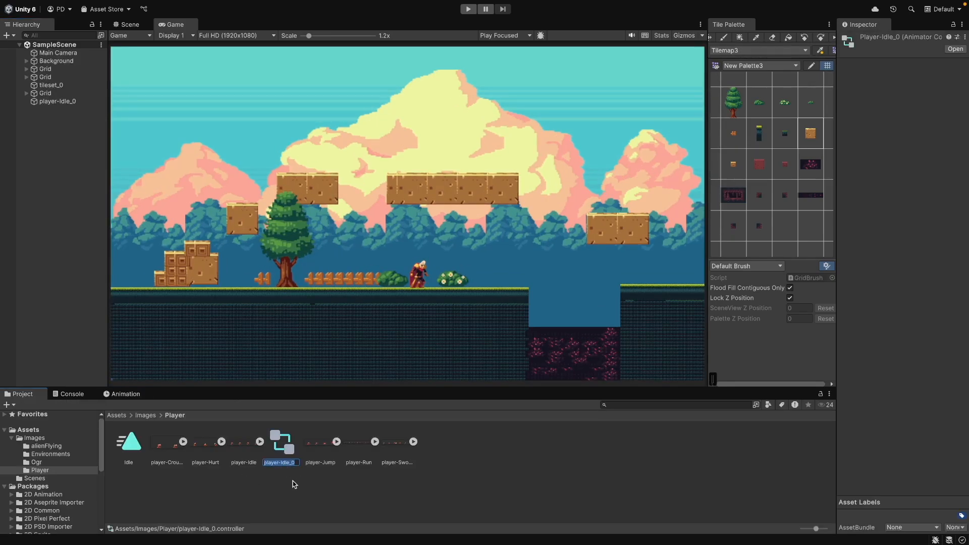
type("PlayerAnimController")
key("Return")
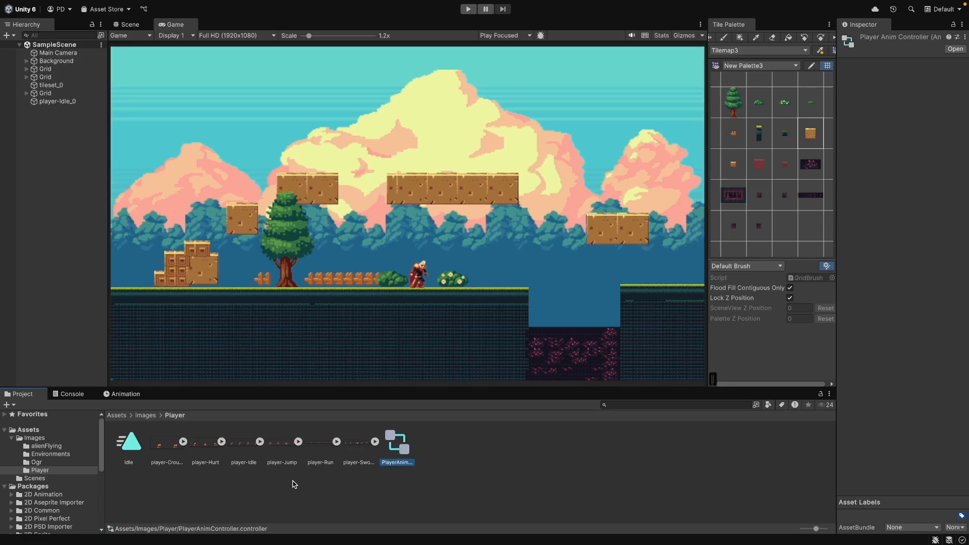
Open PlayerAnimController in the Animator and enter Play mode to test the scene
double_click(398, 443)
left_click_drag(391, 176, 477, 154)
left_click(446, 269)
key("ctrl+p")
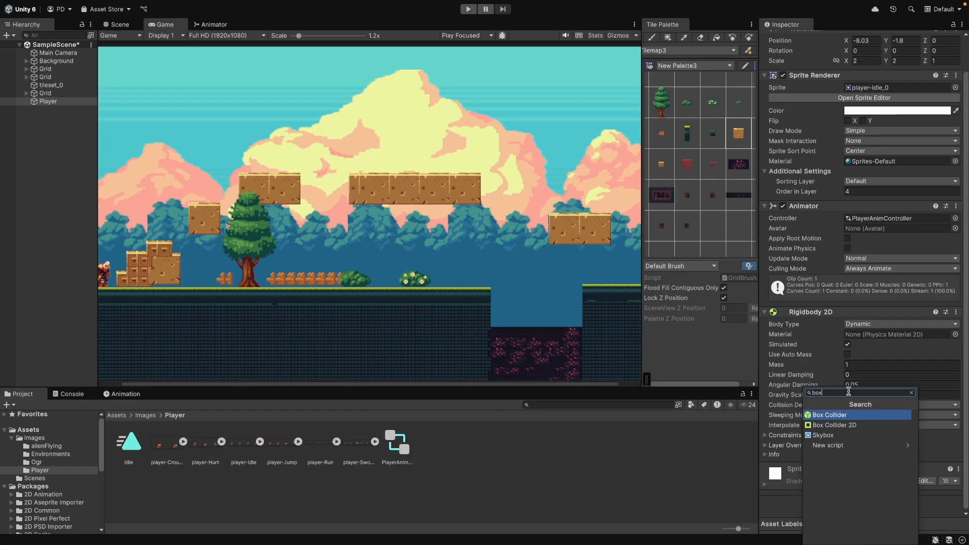
key("Down")
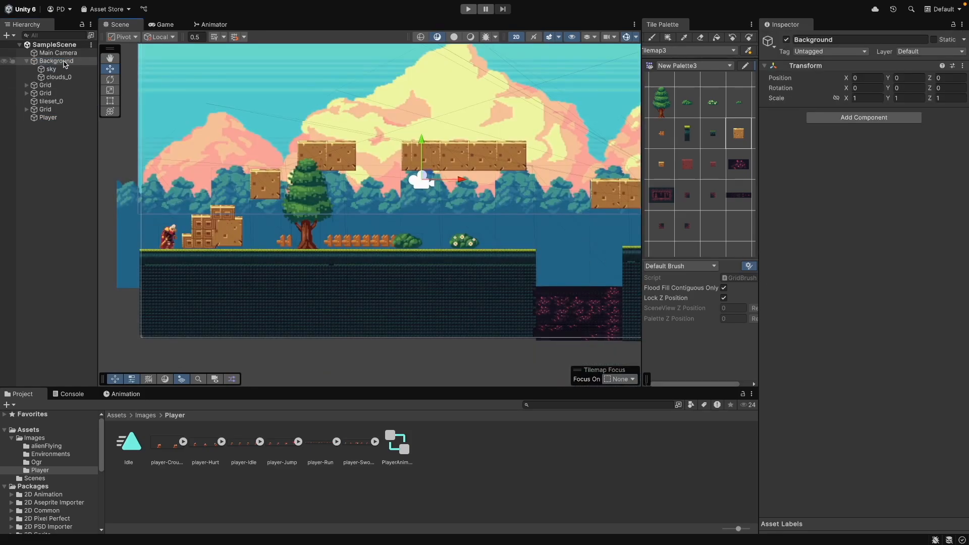
Create an empty GameObject and name it Colliders
right_click(63, 57)
left_click(136, 199)
type("Colliders")
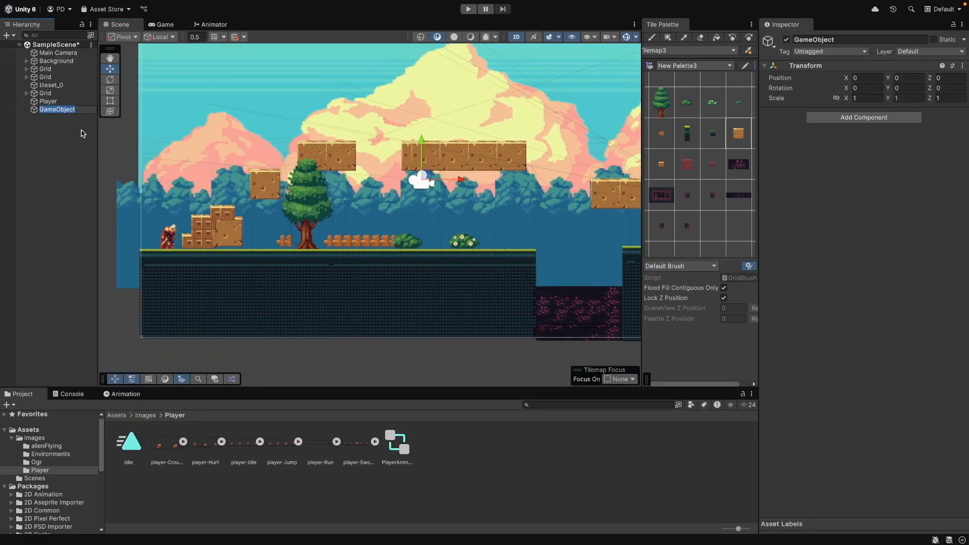
Add an empty child object named Ground under the Colliders object
key("Return")
left_click(867, 118)
left_click(788, 168)
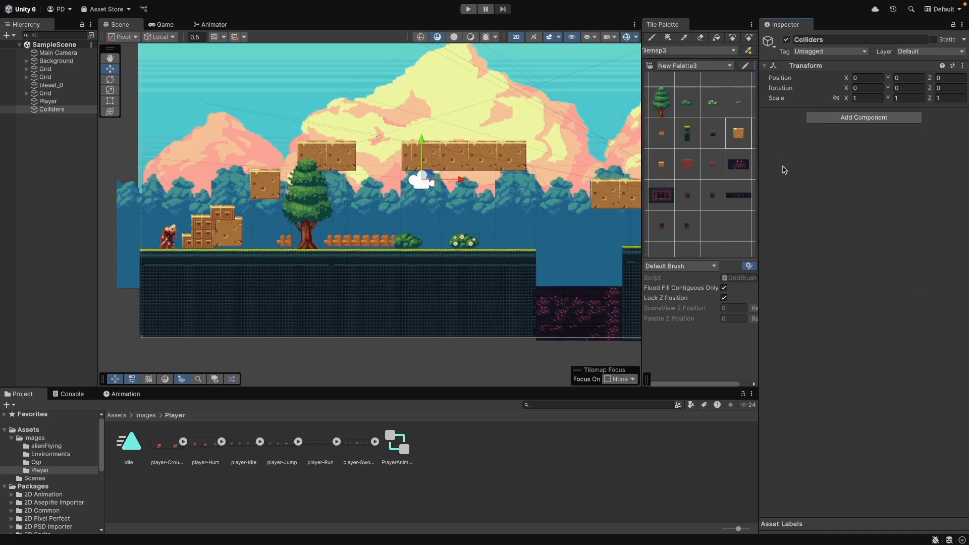
right_click(66, 109)
left_click(91, 300)
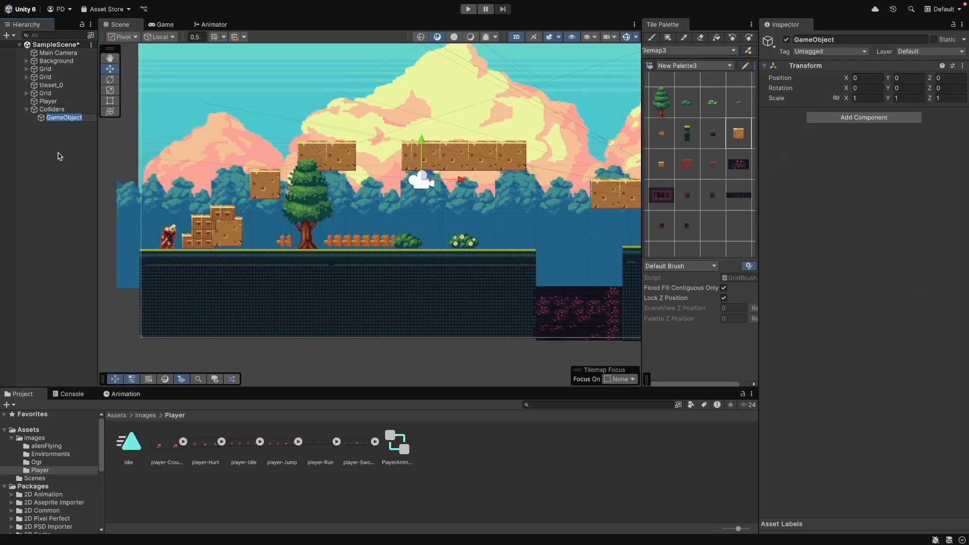
type("Ground")
key("Return")
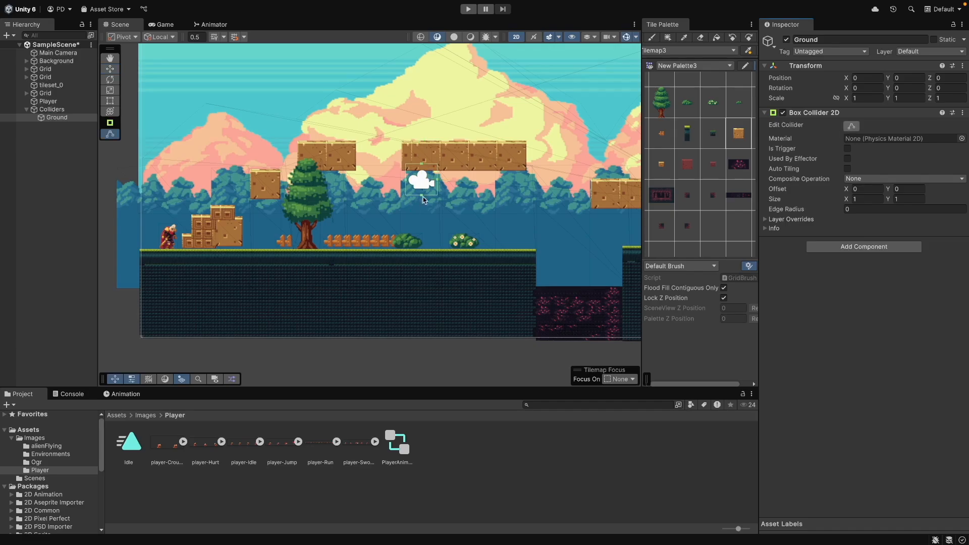
Move Ground onto the main ground area and resize its box collider to cover the left ground tiles
left_click_drag(432, 177, 536, 298)
left_click(851, 126)
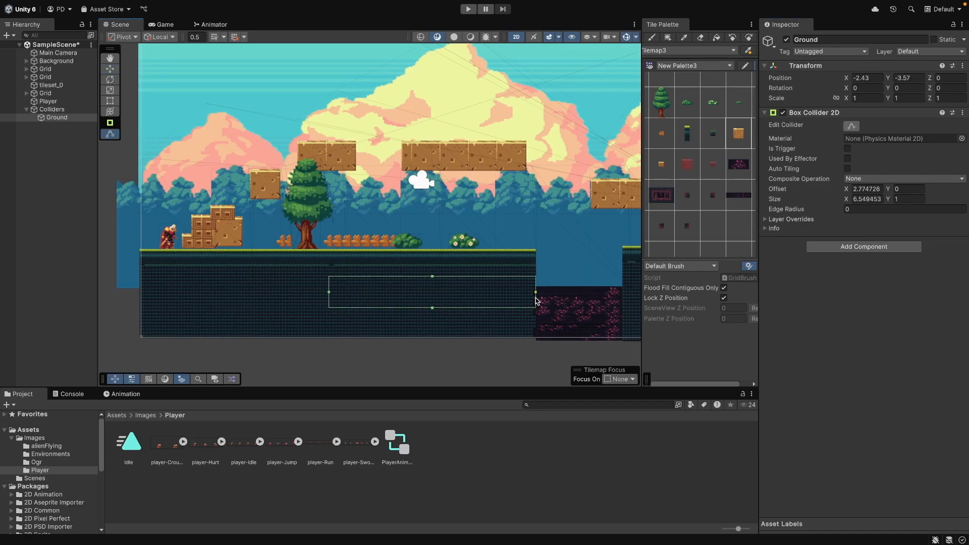
left_click_drag(433, 275, 432, 249)
scroll(433, 249, "up", 3)
scroll(329, 312, "down", 3)
left_click_drag(397, 322, 398, 349)
left_click_drag(305, 308, 133, 309)
Fit the Ground (1) box collider over the ground section to the right of the pit
scroll(393, 333, "down", 3)
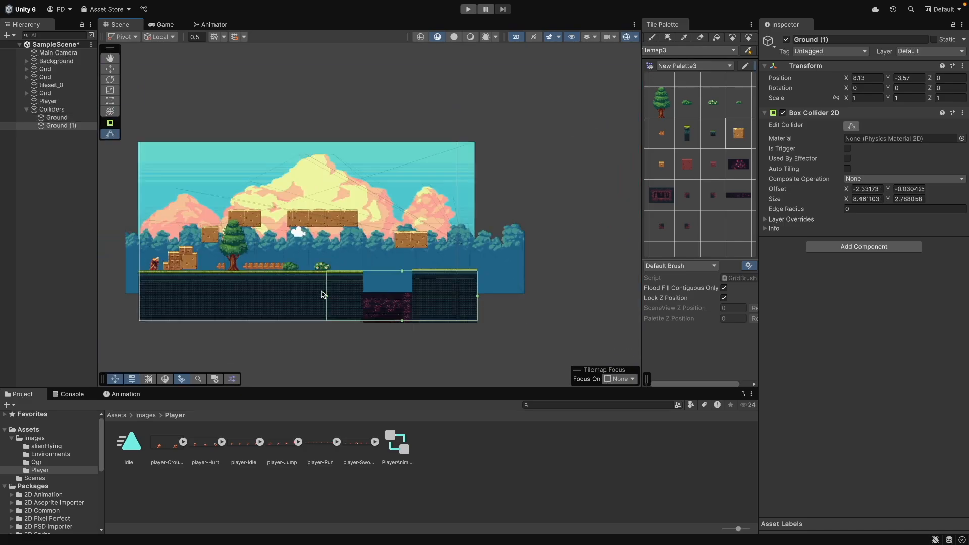
left_click_drag(324, 295, 411, 300)
scroll(412, 303, "up", 3)
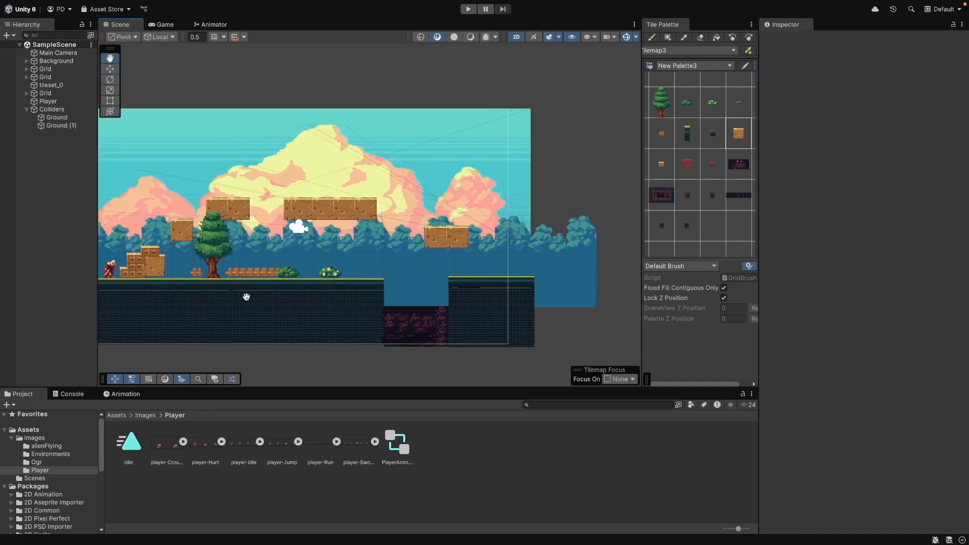
middle_click_drag(246, 296, 298, 298)
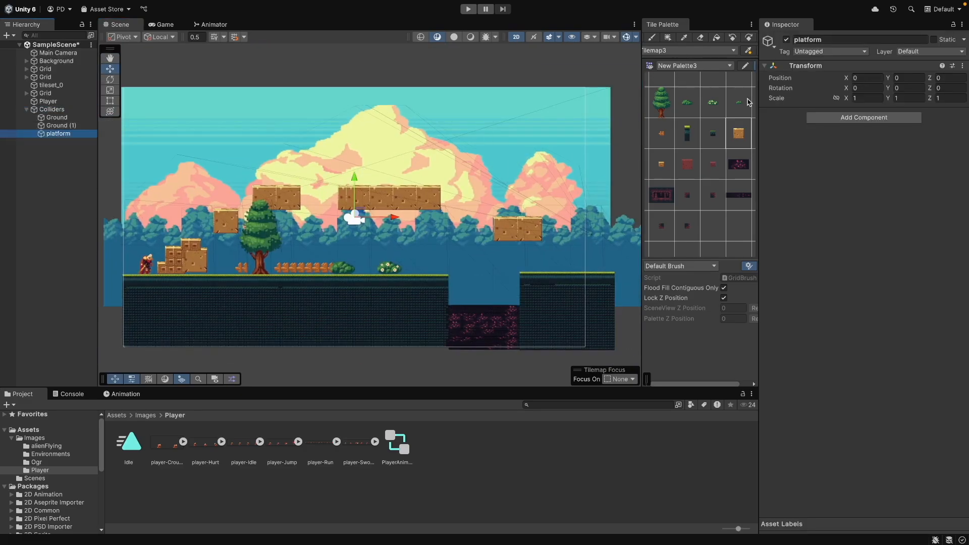
Add a Box Collider 2D component to the platform object
left_click(863, 116)
type("box")
left_click(852, 158)
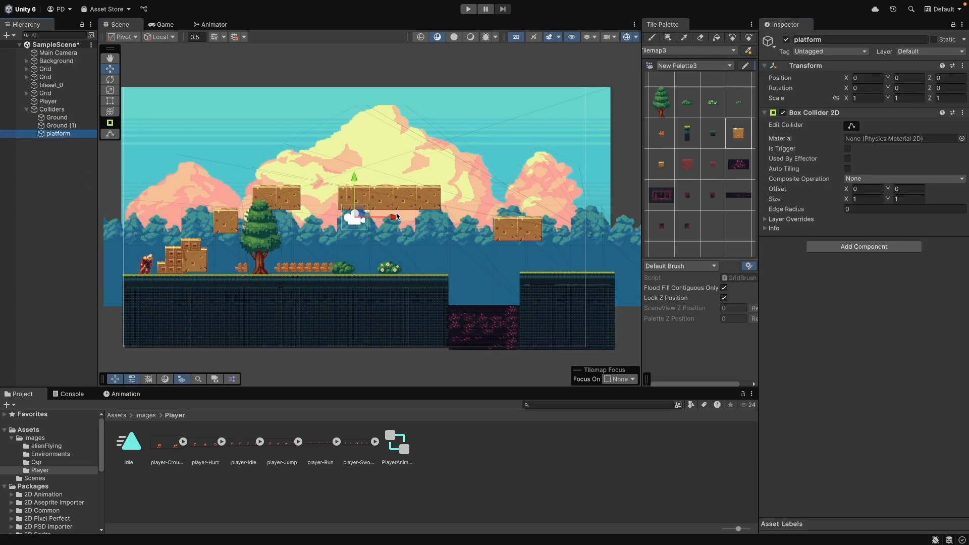
Move the platform collider object toward the left part of the level and duplicate it
left_click_drag(396, 217, 221, 217)
scroll(222, 217, "up", 4)
middle_click_drag(222, 217, 309, 217)
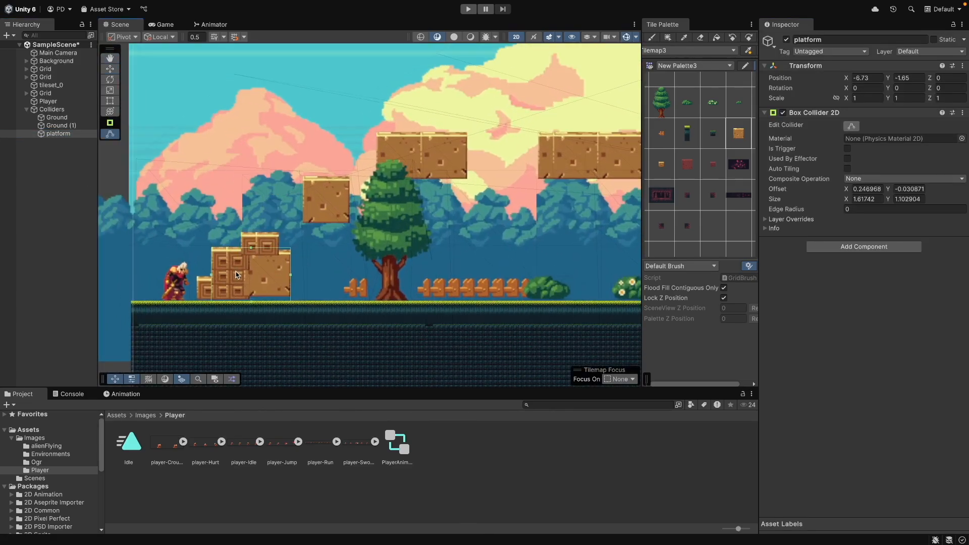
left_click(85, 180)
left_click(67, 137)
key("ctrl+d")
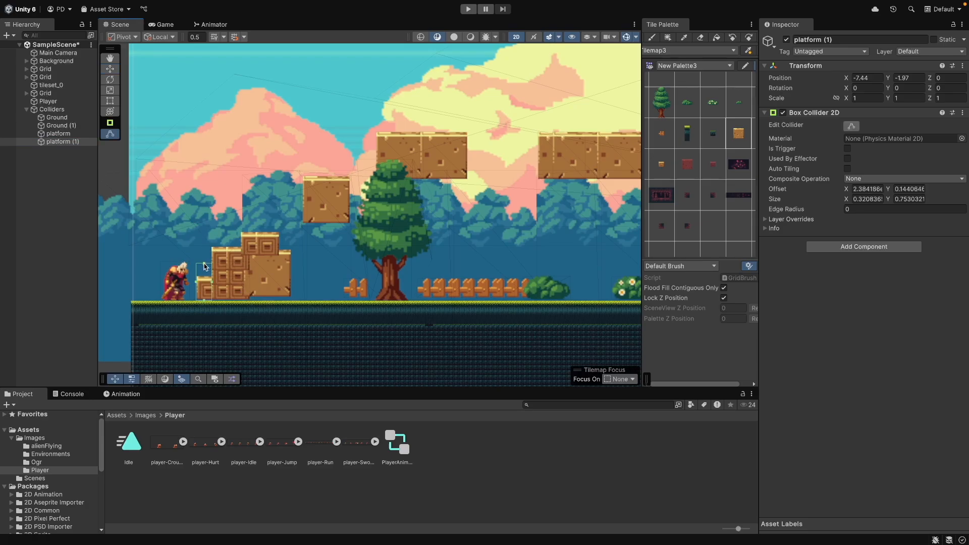
Duplicate the platform again and fit the copy's collider over the crate stack near the player
key("ctrl+d")
mouse_move(264, 273)
left_mouse_down()
mouse_move(265, 242)
mouse_move(286, 242)
mouse_move(241, 244)
mouse_move(260, 255)
left_mouse_up()
left_click(851, 126)
left_click_drag(260, 217, 260, 232)
Duplicate a platform and fit its collider edges over a floating brick platform
left_click(59, 133)
key("ctrl+d")
left_click_drag(244, 268, 330, 196)
left_click(851, 126)
scroll(341, 218, "up", 5)
left_click_drag(412, 187, 358, 185)
left_click_drag(305, 240, 305, 228)
left_click_drag(253, 181, 264, 181)
left_click_drag(310, 133, 310, 135)
scroll(361, 188, "down", 5)
middle_click_drag(360, 188, 282, 286)
Duplicate the platform and fit the copy's collider over another floating block
key("ctrl+d")
left_click_drag(257, 282, 403, 240)
left_click(851, 126)
left_click_drag(332, 237, 307, 237)
Duplicate platform colliders onto the remaining floating blocks on the right and save the scene
key("super+d")
left_click_drag(222, 250, 525, 296)
key("super+d")
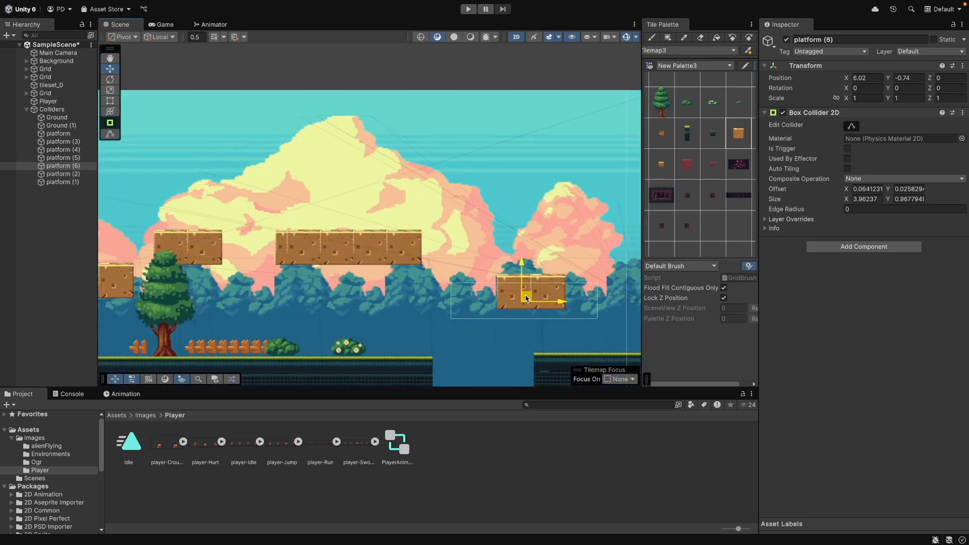
scroll(525, 296, "up", 5)
left_click(851, 126)
left_click(36, 274)
key("super+s")
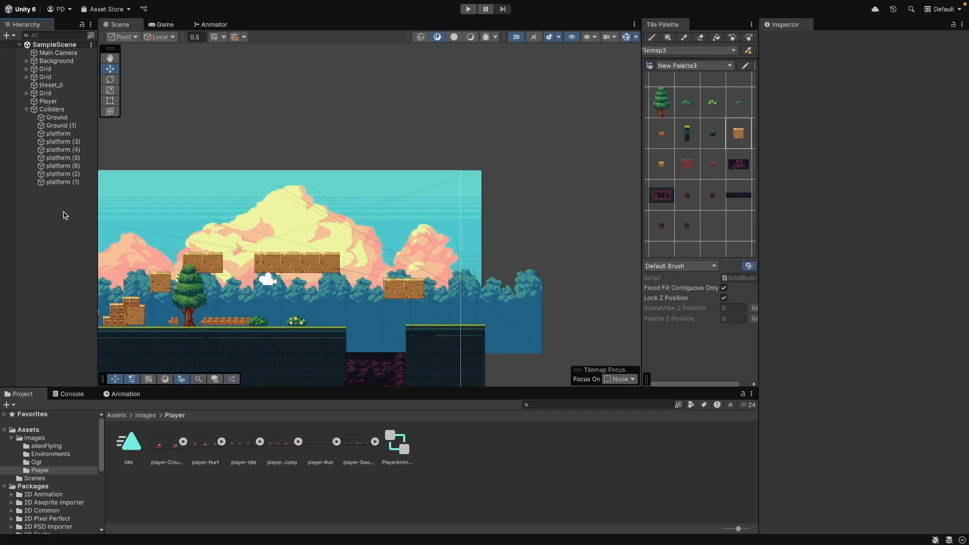
Duplicate a platform collider and rename the copy lava
right_click(63, 108)
left_click(43, 301)
left_click(76, 166)
key("super+d")
key("Return")
type("lava")
key("Return")
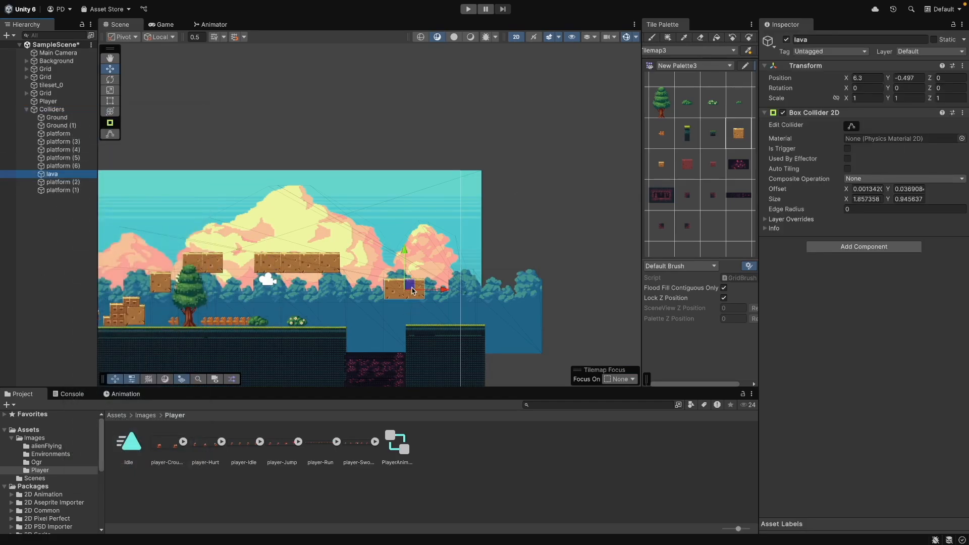
Move the lava collider down into the pit and save the scene
left_click_drag(412, 291, 382, 375)
scroll(381, 375, "up", 5)
left_click(851, 126)
left_click(851, 127)
scroll(485, 325, "down", 6)
left_click(77, 272)
key("super+s")
Run the scene in Play mode to test the player on the colliders, then stop it
left_click(49, 102)
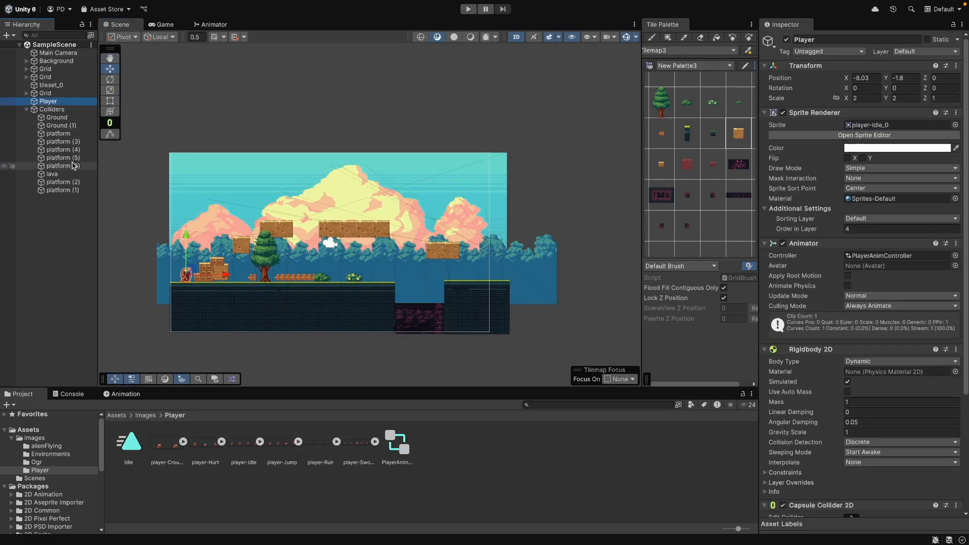
left_click(61, 261)
left_click(469, 9)
left_click(18, 395)
scroll(203, 188, "down", 2)
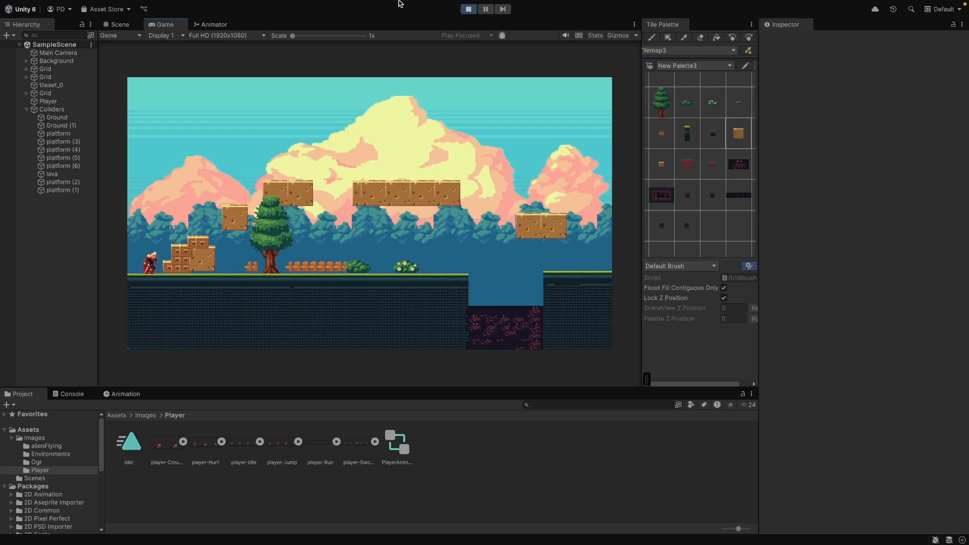
key("super+p")
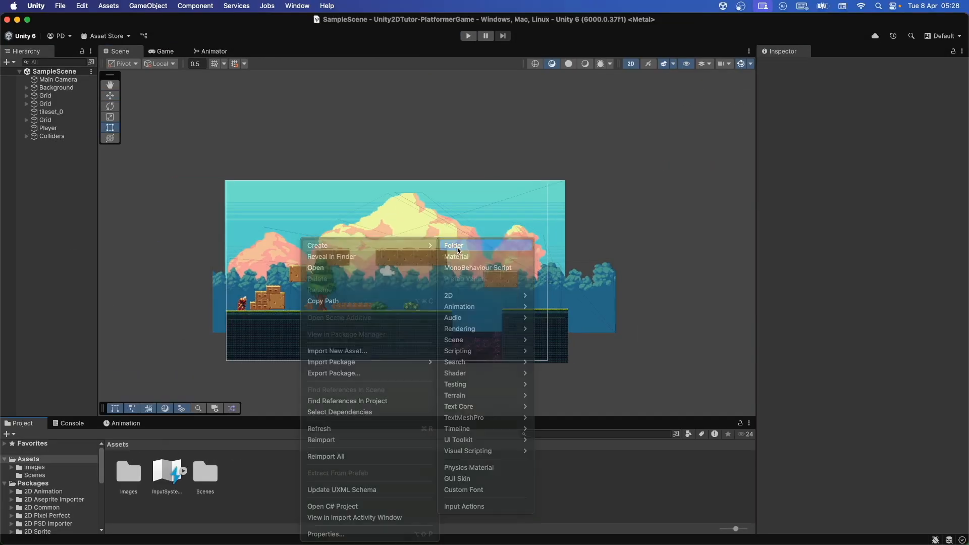
Paste the moveSpeed, jumpForce, rb, anim and isGrounded field declarations into PlayerController.cs and save it
left_click(459, 247)
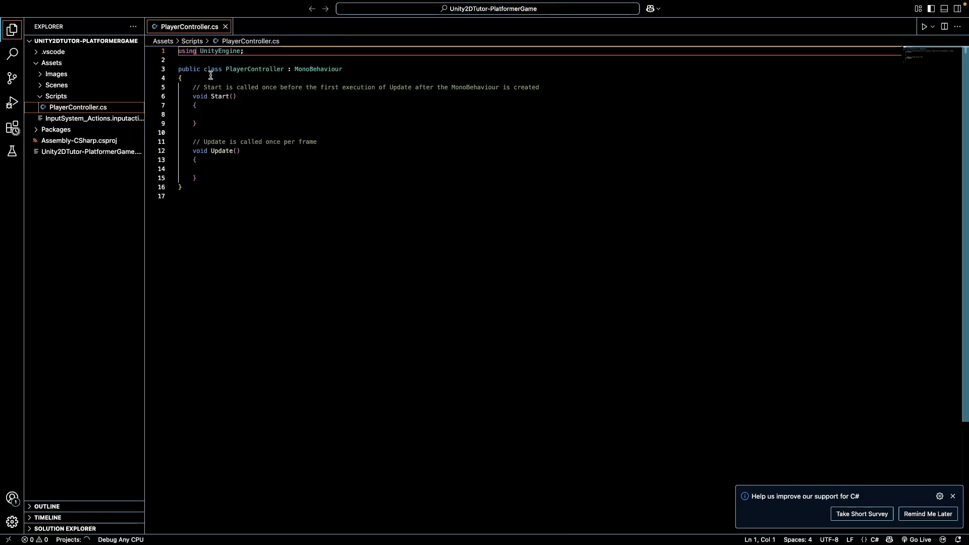
left_click(211, 75)
key("Return")
type("public float moveSpeed = 5f;     public float jumpForce = 10f;     private Rigidbody2D rb;     private Animator anim;     private bool isGrounded;")
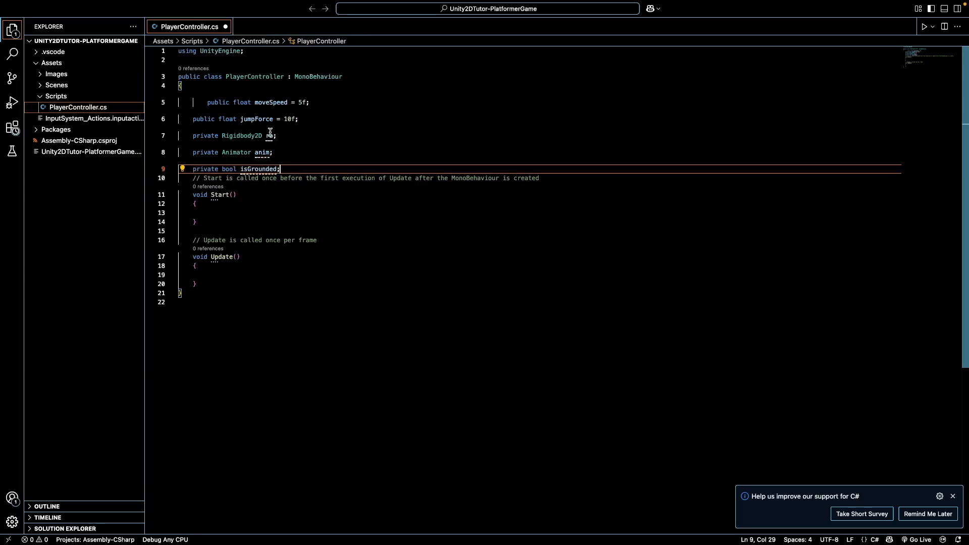
key("ctrl+s")
left_click(317, 156)
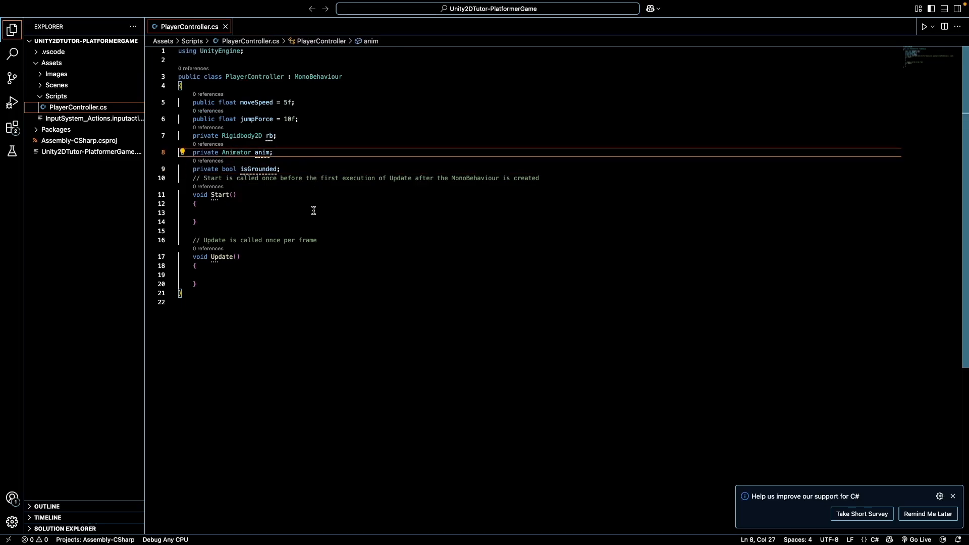
key("ctrl+Up")
left_click(580, 35)
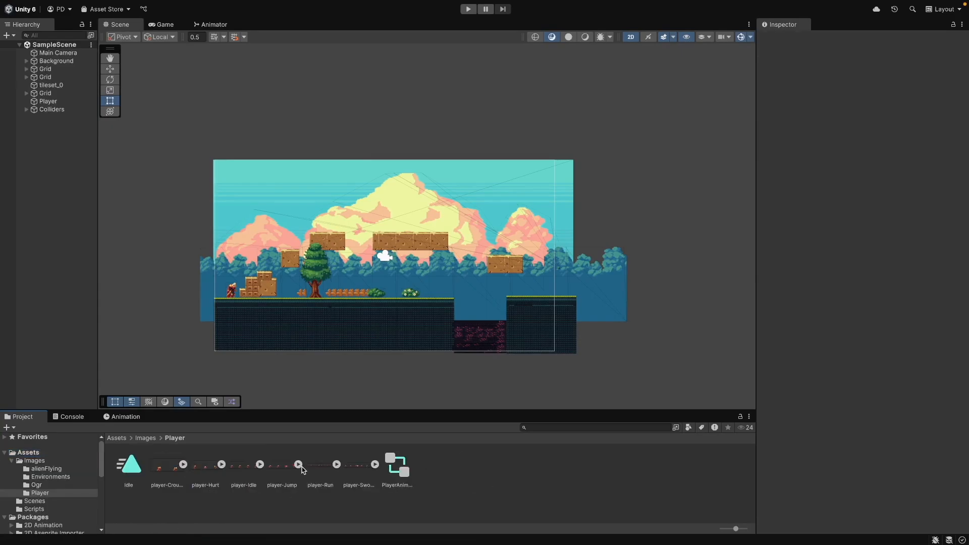
Create a Run animation by dragging all player-Run sprites into the Hierarchy
left_click(342, 464)
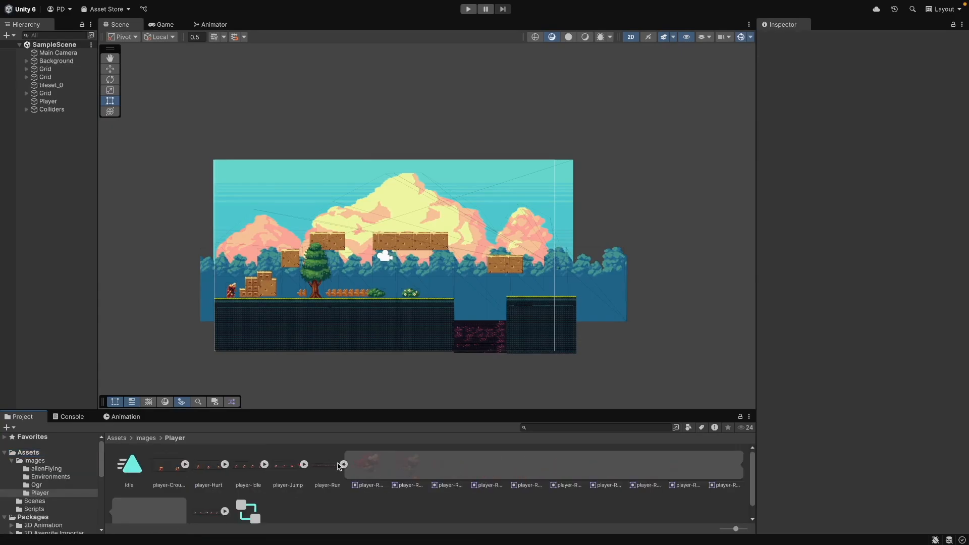
left_click(364, 466)
left_click(168, 505, "shift")
left_click_drag(168, 489, 71, 327)
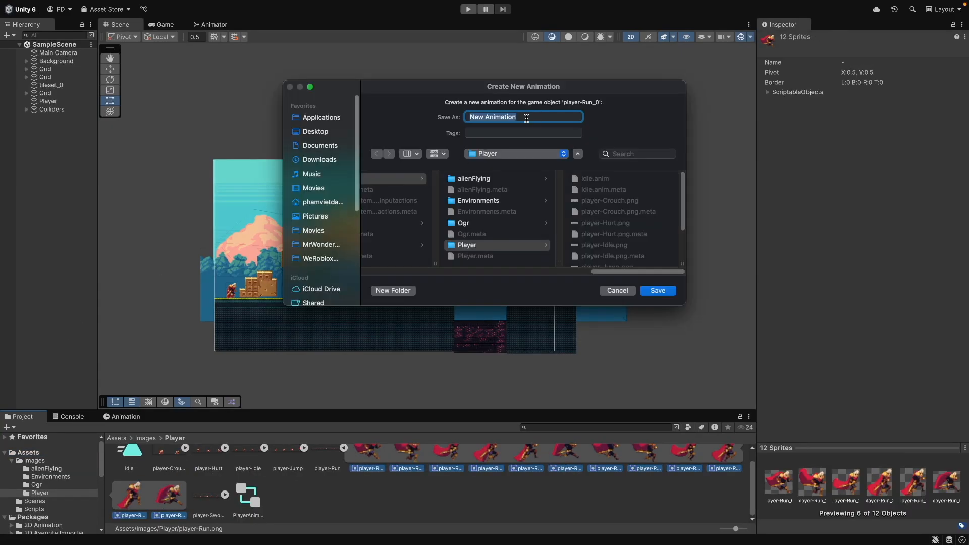
type("Run")
key("Return")
Create a Jump animation from the player-Jump sprite
left_click(323, 466)
left_click(436, 465, "shift")
left_click_drag(84, 292, 81, 294)
type("Jump")
key("Return")
Delete the auto-generated player-Jump_0 and player-Run_0 animator controllers
left_click(336, 465)
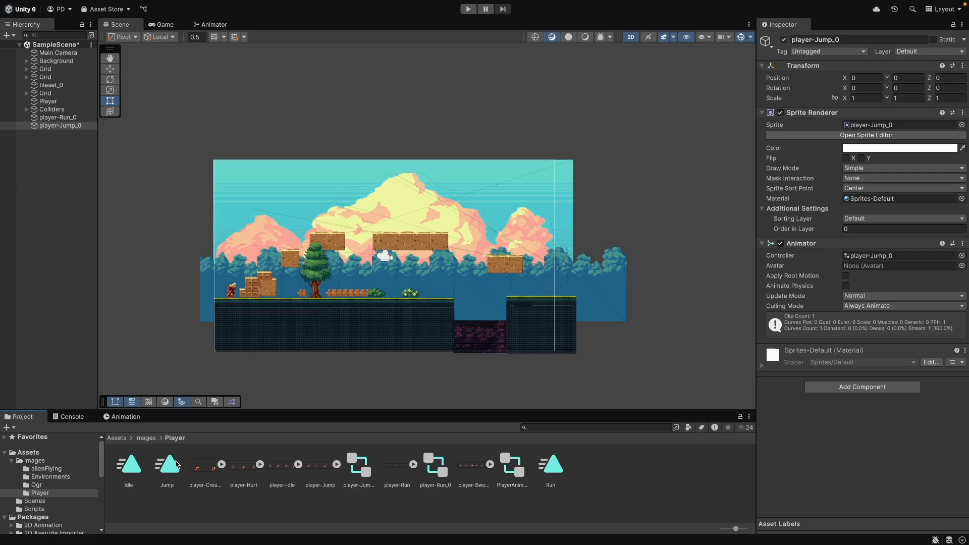
left_click(551, 464)
left_click(359, 464)
left_click(435, 464, "super")
key("super+BackSpace")
left_click(501, 230)
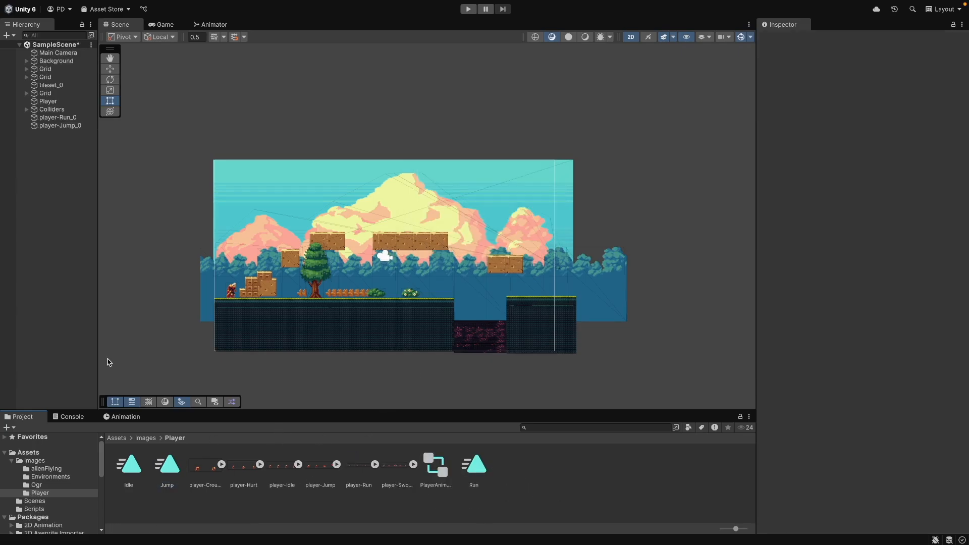
Delete the player-Run_0 and player-Jump_0 objects from the Hierarchy
left_click(55, 117)
left_click(61, 125, "shift")
right_click(62, 125)
left_click(79, 194)
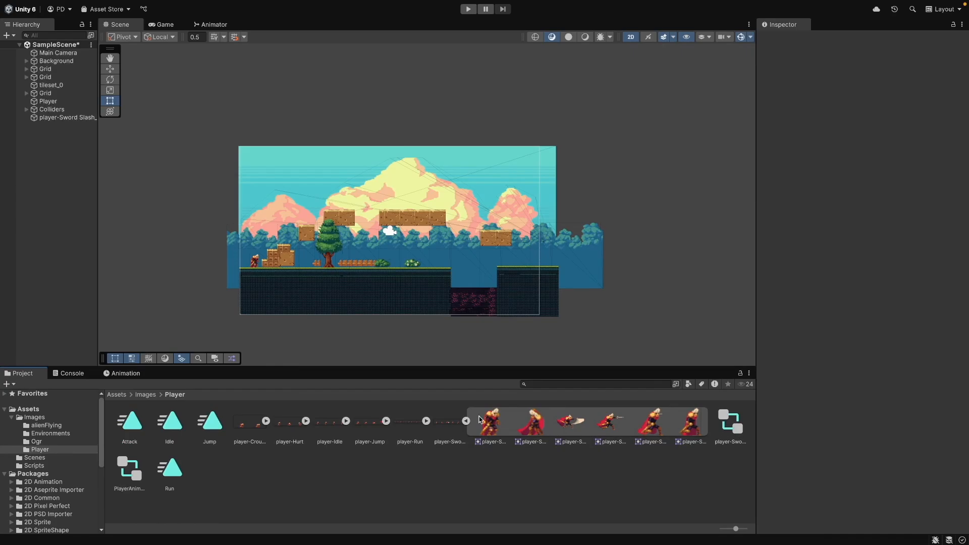
Create an Attack animation from the player-Sword Slash sprites and delete the object it adds to the scene
left_click(466, 420)
right_click(475, 422)
left_click(530, 274)
left_click(512, 223)
left_click(75, 117)
key("Delete")
Create a new folder named Animations in the Player folder
left_click_drag(314, 367, 313, 398)
left_click_drag(755, 341, 799, 341)
right_click(588, 480)
mouse_move(606, 244)
left_click(734, 244)
type("Animations")
key("Return")
Move the Attack, Idle, Jump and Run clips and PlayerAnimController into the Animations folder
left_click(293, 497)
left_click(168, 458)
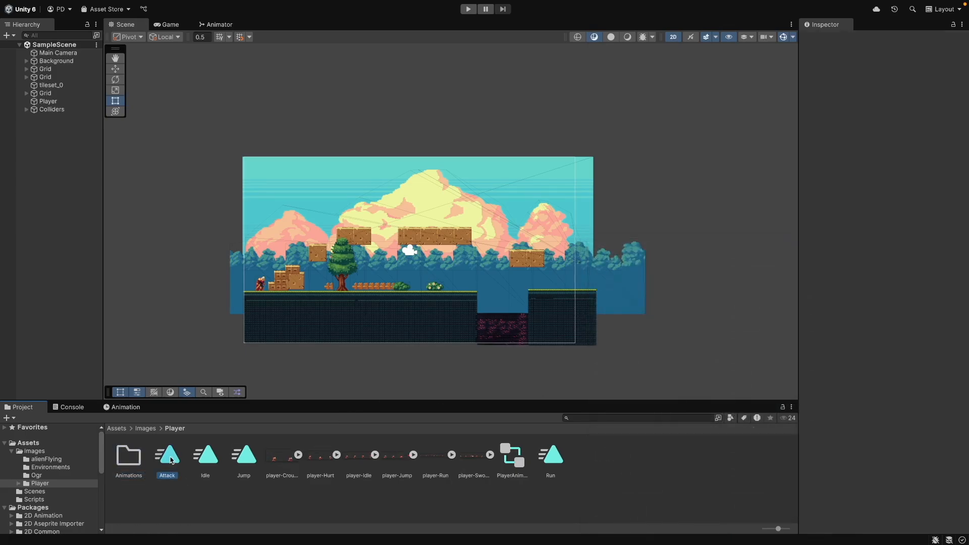
left_click(208, 459, "super")
left_click(245, 459, "super")
left_click(513, 459, "super")
left_click(555, 458, "super")
left_click_drag(554, 459, 130, 460)
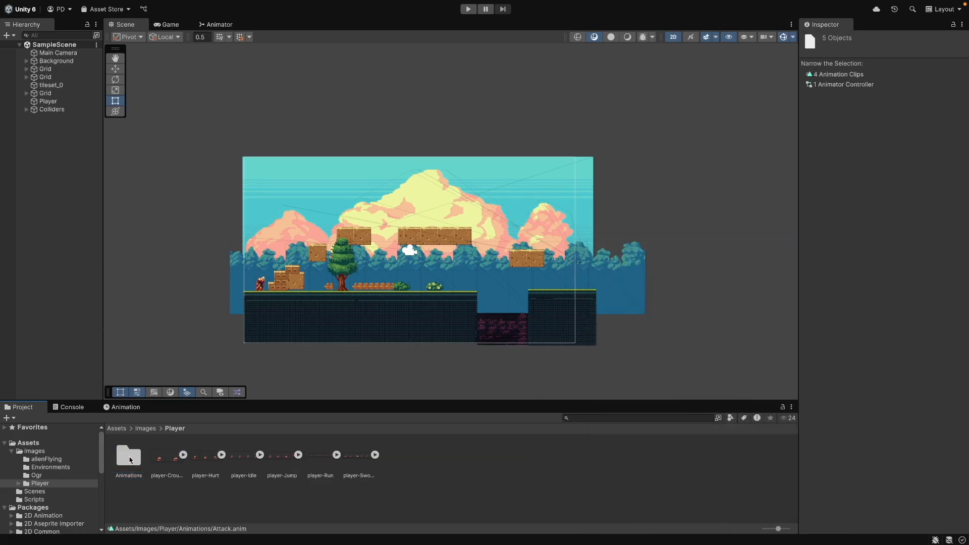
Open PlayerAnimController and add Run and Jump states by dragging their clips into the Animator
double_click(129, 456)
double_click(243, 457)
left_click_drag(282, 454, 505, 268)
left_click_drag(205, 455, 482, 140)
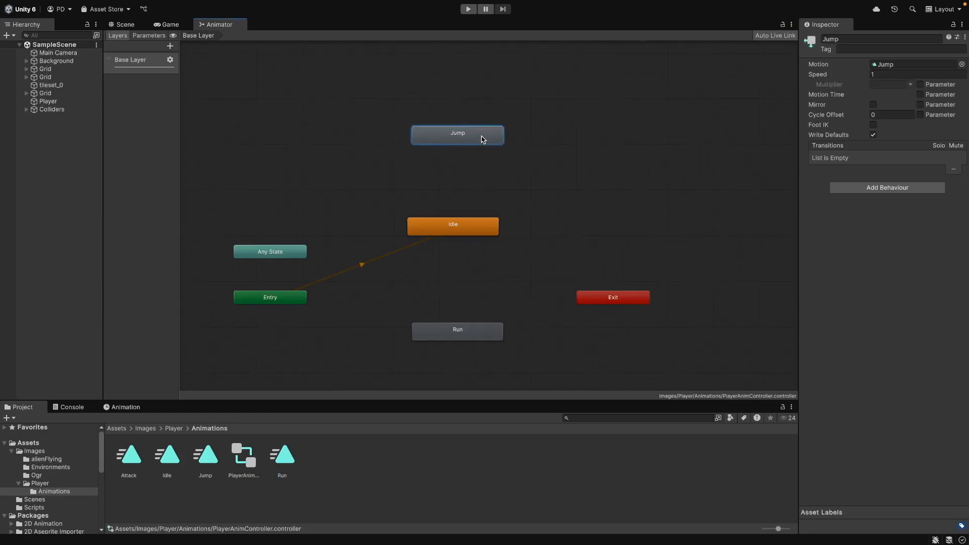
Add an Attack state and arrange the Idle, Jump, Run, Attack, Entry and Exit states in the Animator
left_click_drag(637, 301, 683, 301)
left_click_drag(485, 227, 489, 236)
left_click_drag(130, 455, 576, 235)
left_click_drag(635, 298, 676, 302)
left_click_drag(652, 239, 652, 235)
left_click(600, 291)
middle_click_drag(600, 291, 579, 260)
left_click_drag(433, 205, 373, 211)
left_click_drag(434, 302, 470, 303)
left_click_drag(598, 211, 612, 211)
left_click_drag(469, 106, 515, 111)
left_click_drag(374, 210, 365, 211)
left_click(454, 306)
left_click(441, 266)
left_click_drag(477, 110, 468, 110)
left_click(493, 207)
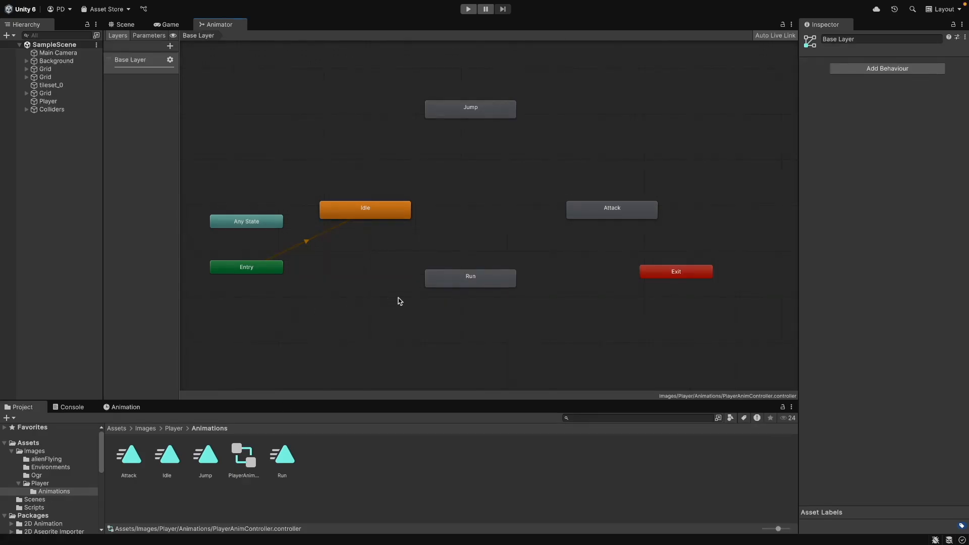
Create a new blend tree state and place it beside the Run state
right_click(369, 282)
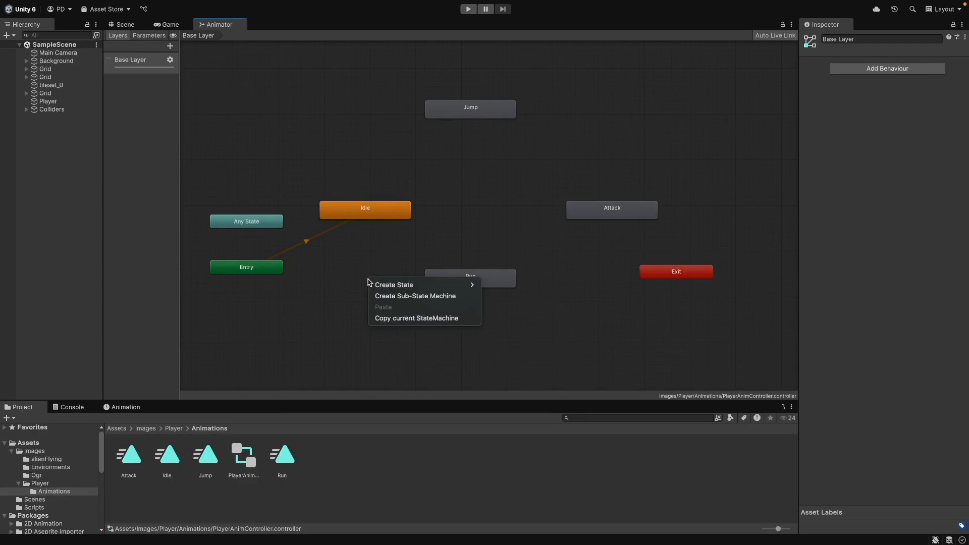
mouse_move(403, 285)
left_click(515, 309)
left_click_drag(492, 276, 537, 276)
left_click_drag(440, 294, 423, 295)
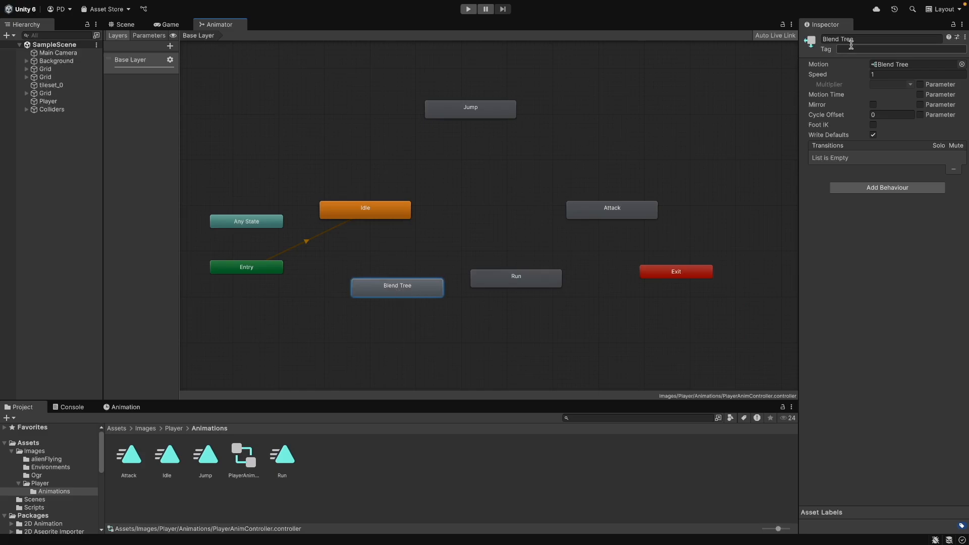
Rename the blend tree state to Ground
left_click(907, 66)
left_click(855, 39)
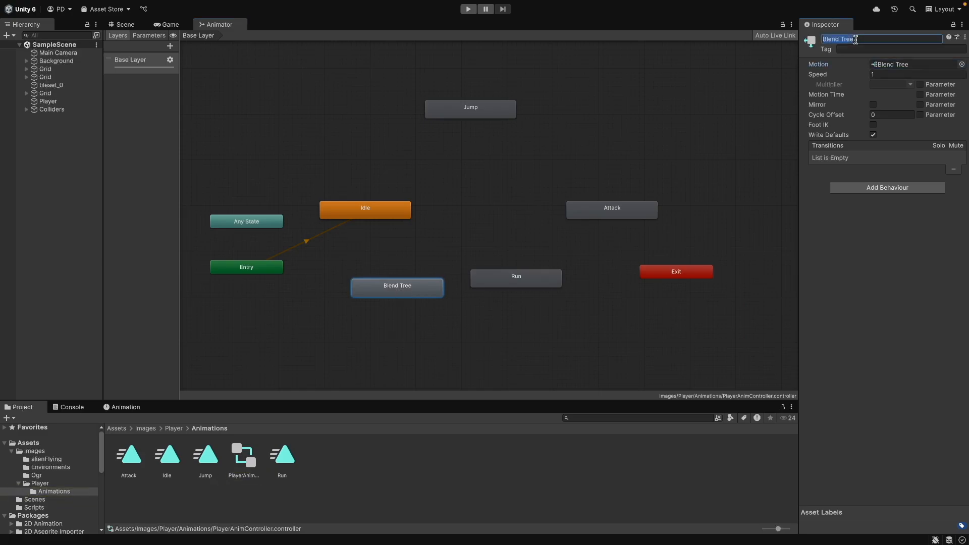
type("G")
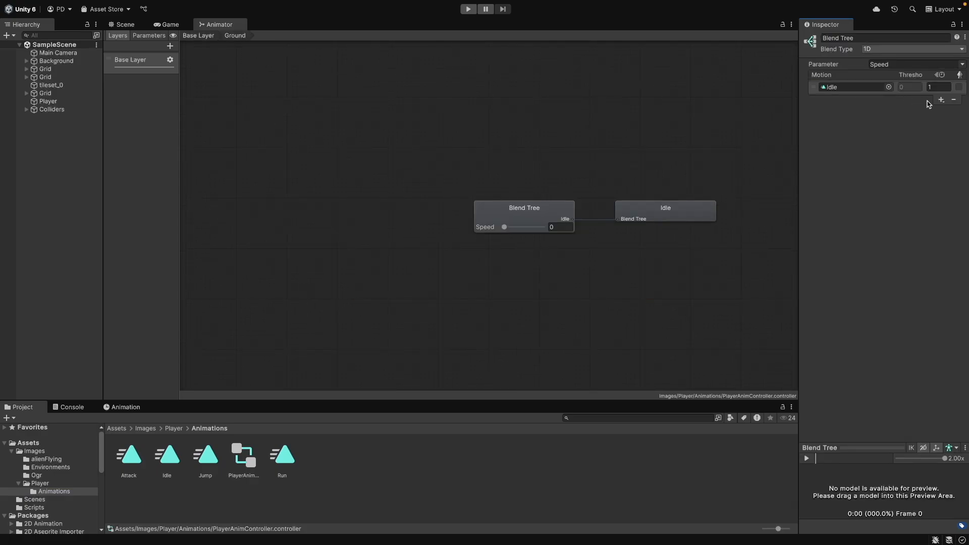
Add a second motion field to the Ground blend tree and assign the Run clip
left_click(939, 99)
left_click(936, 112)
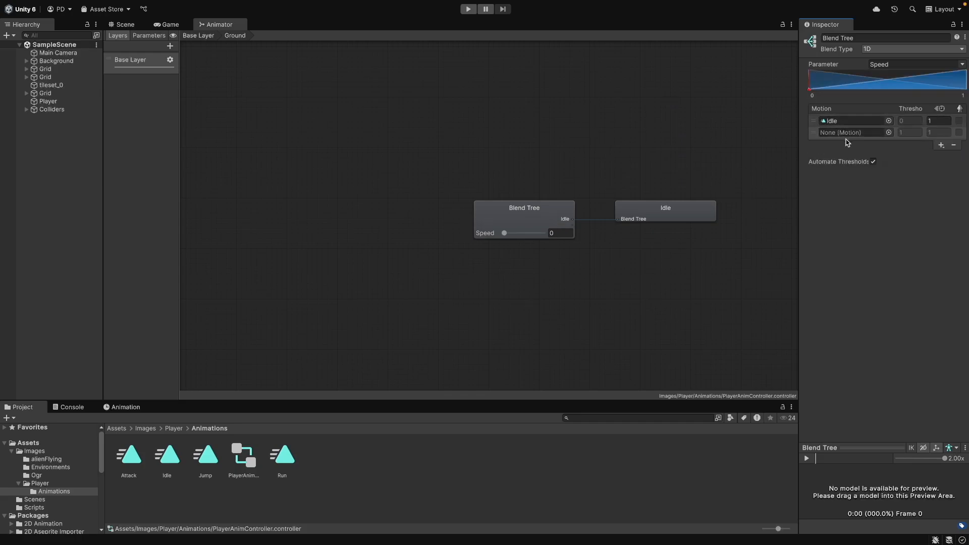
left_click(888, 132)
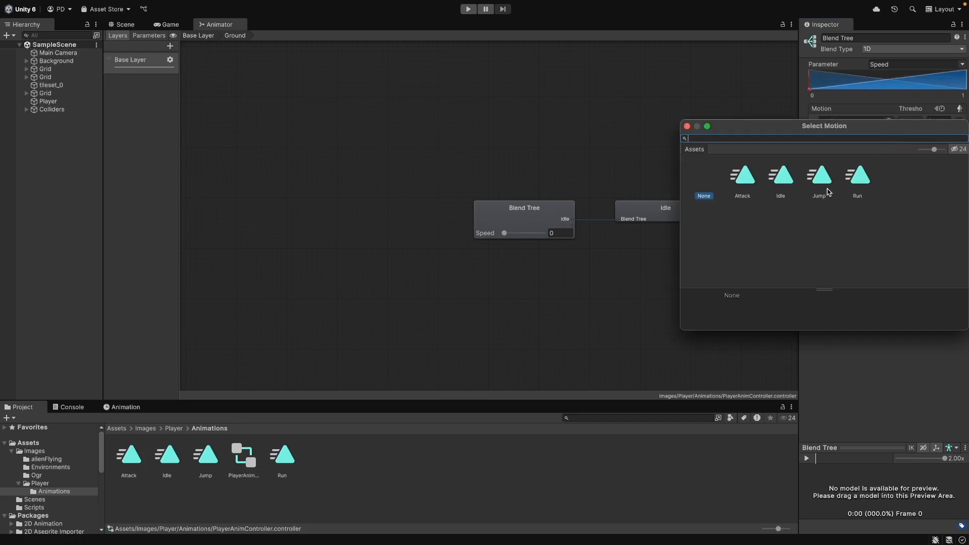
double_click(858, 176)
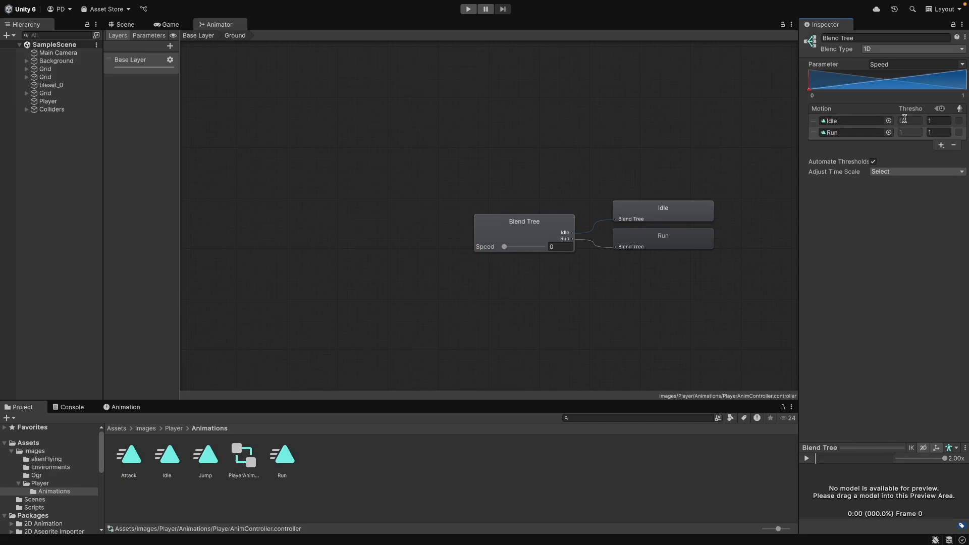
Set the Idle motion's animation speed to 1 in the blend tree
left_click(933, 121)
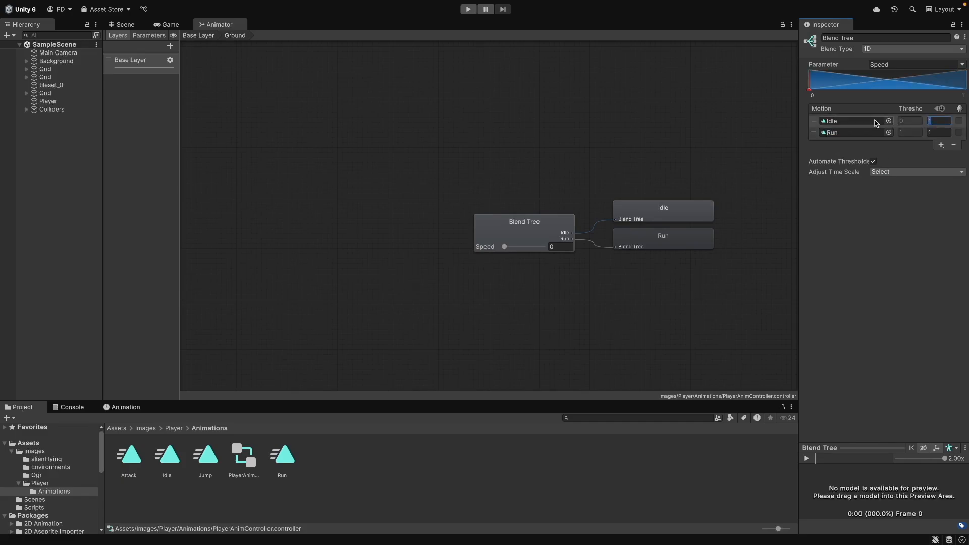
left_click(934, 132)
left_click(942, 121)
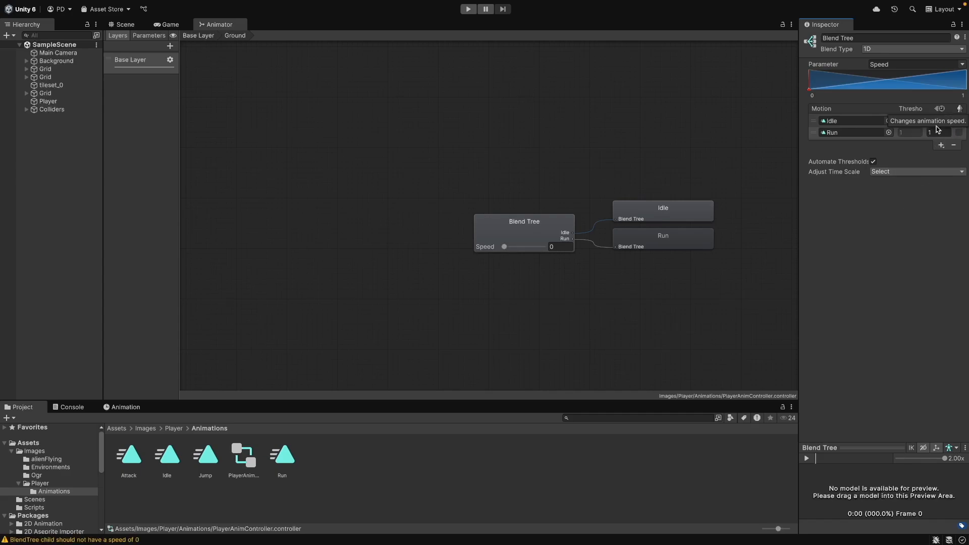
left_click(939, 122)
type("1")
key("Return")
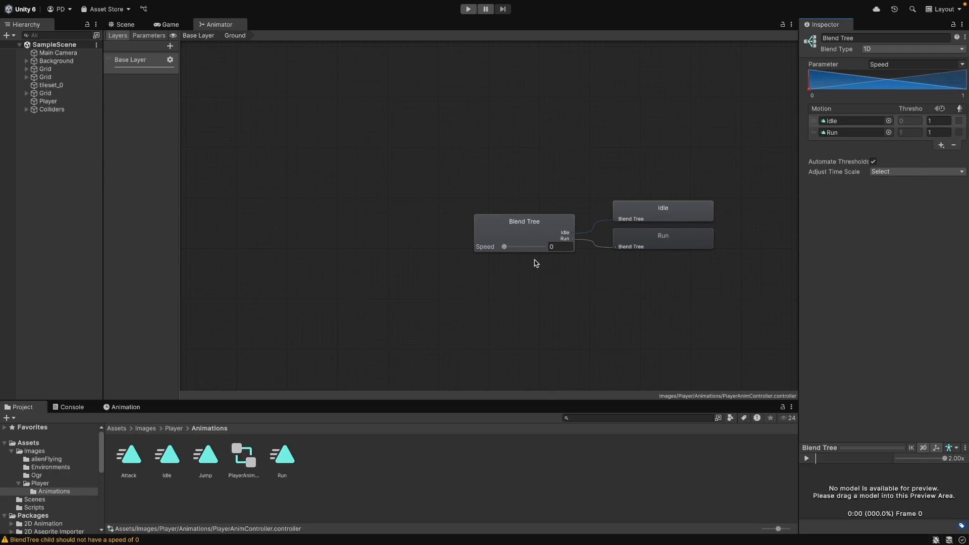
Rename the blend tree's float parameter to Speed
left_click_drag(511, 250, 491, 254)
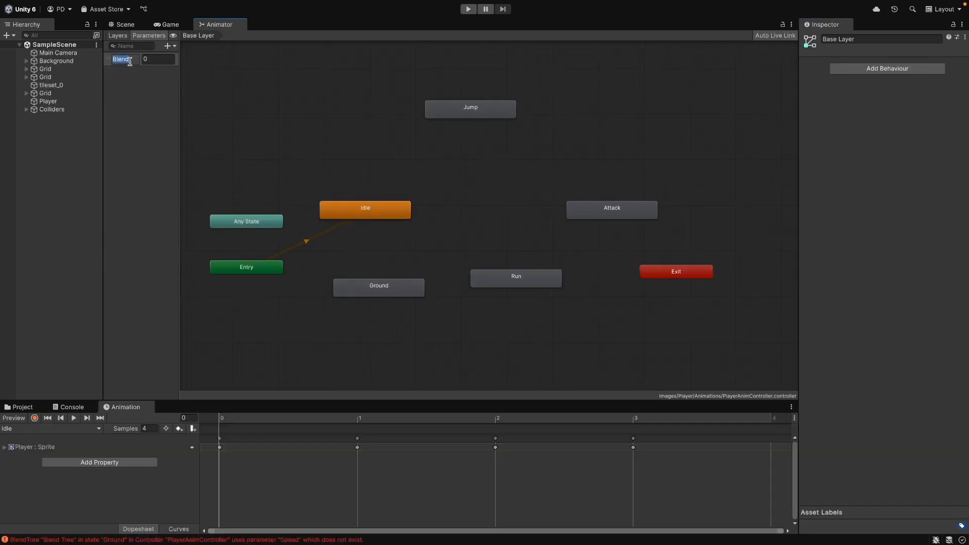
key("Return")
Clear the console entries
left_click(69, 407)
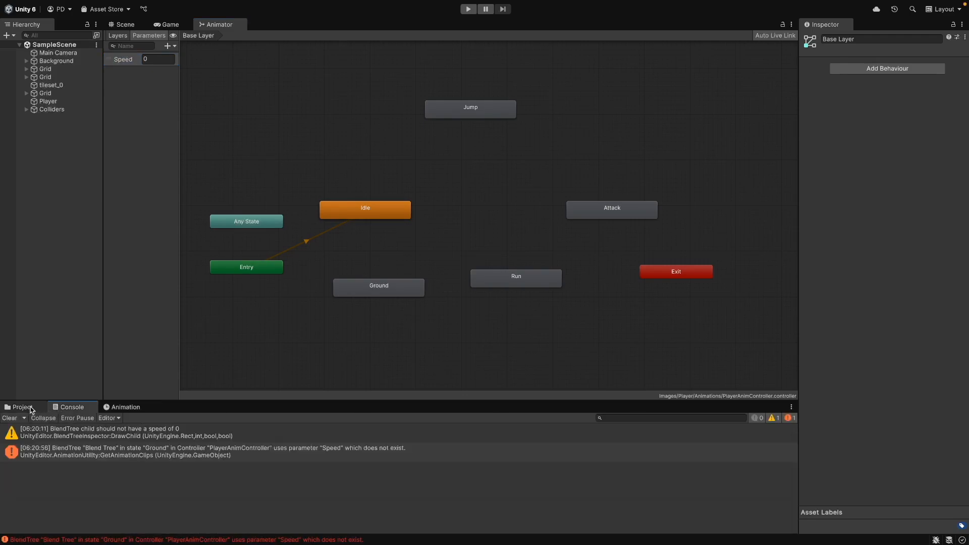
left_click(9, 418)
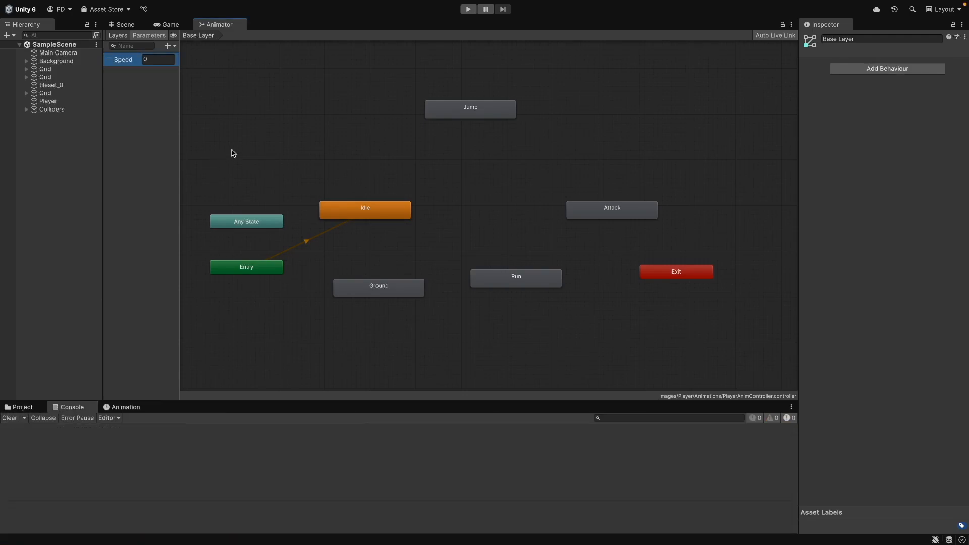
Preview the Player's Attack and Idle animation clips
left_click(130, 26)
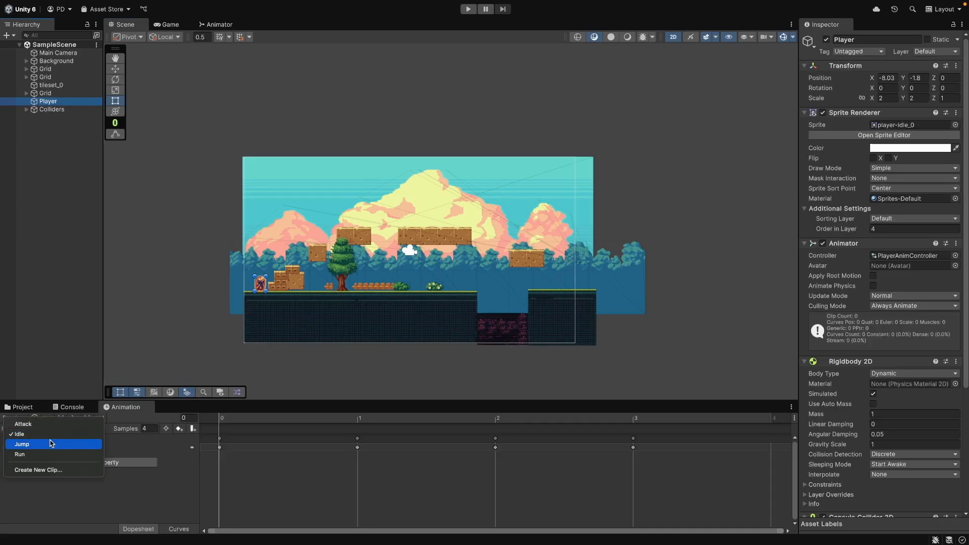
left_click(55, 443)
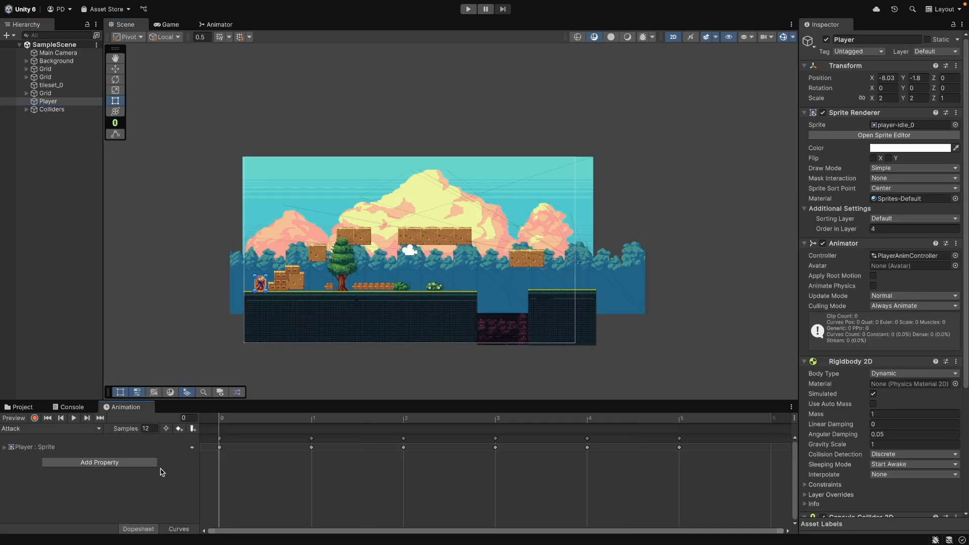
left_click(19, 428)
left_click(31, 443)
left_click(74, 418)
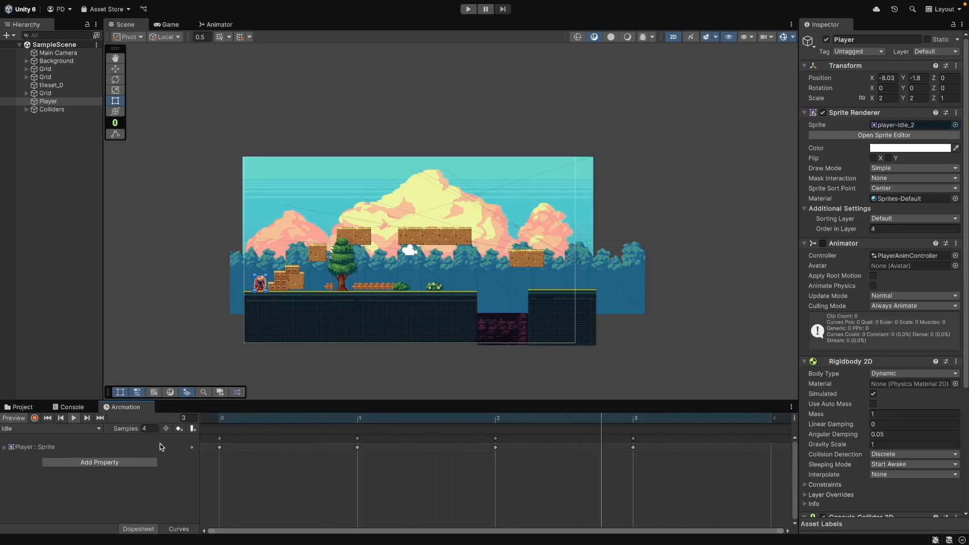
Set the Idle clip's sample rate to 12
left_click(130, 429)
type("12")
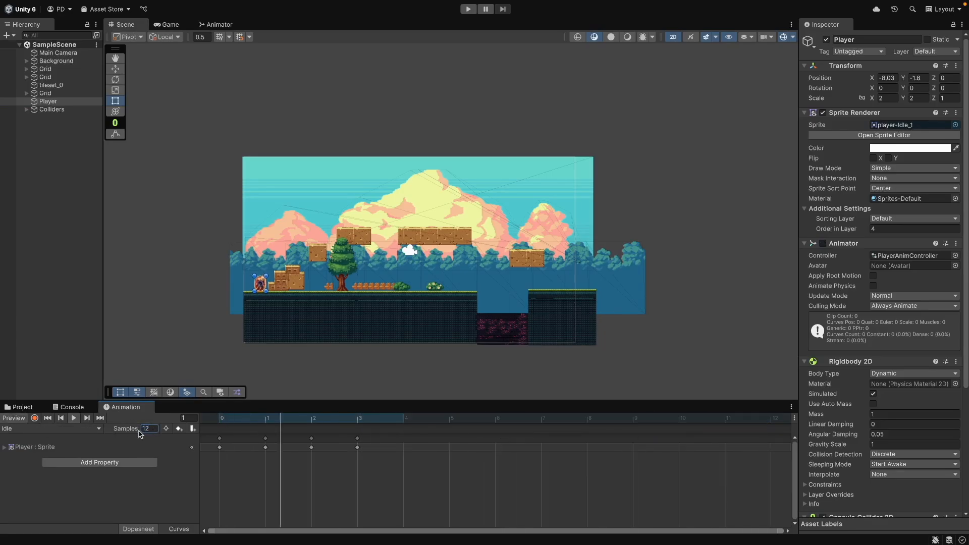
left_click(88, 496)
Preview the Jump and Run animation clips on the Player
left_click(51, 428)
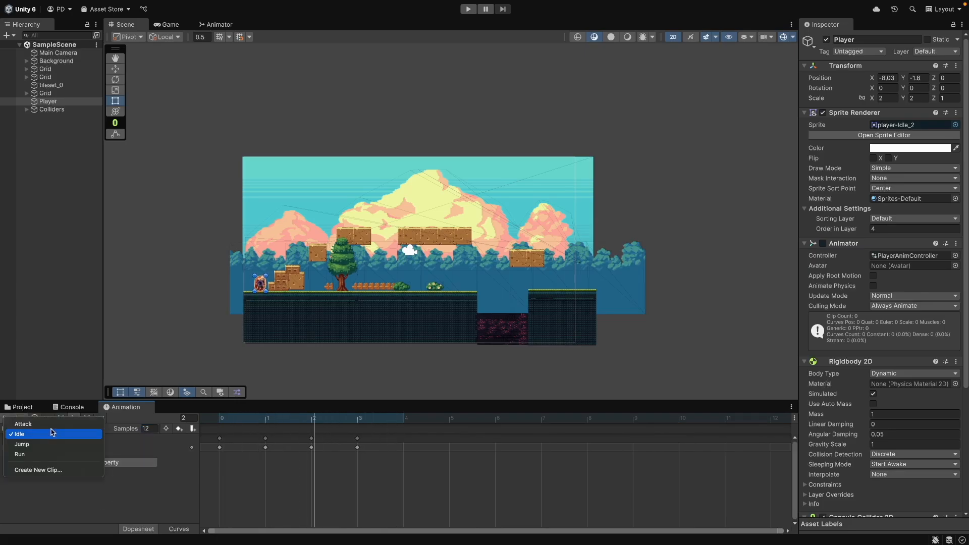
left_click(30, 442)
scroll(223, 294, "up", 3)
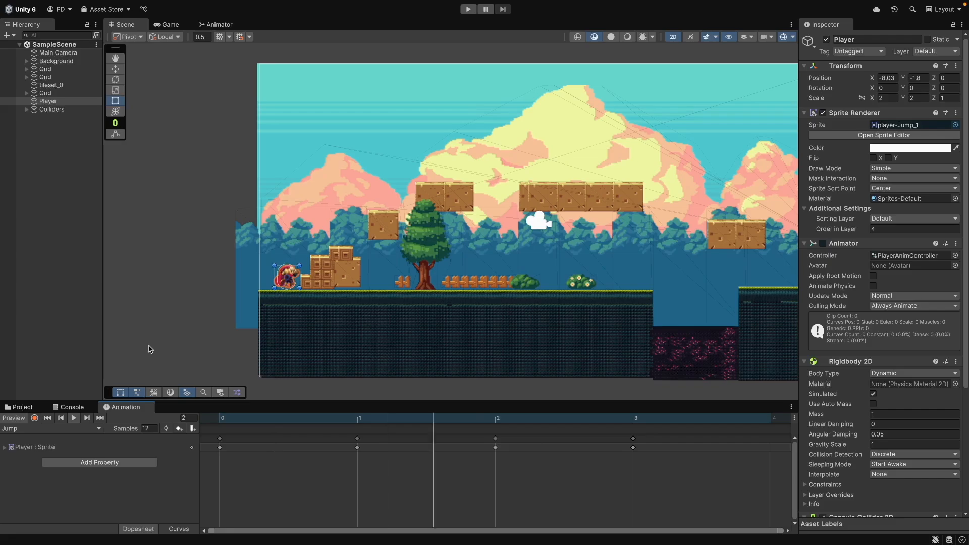
left_click(35, 429)
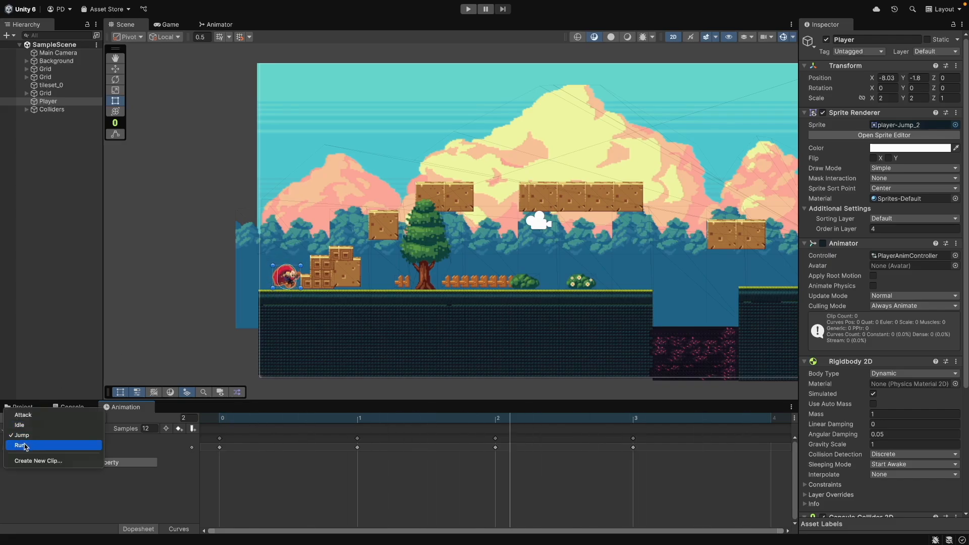
left_click(25, 446)
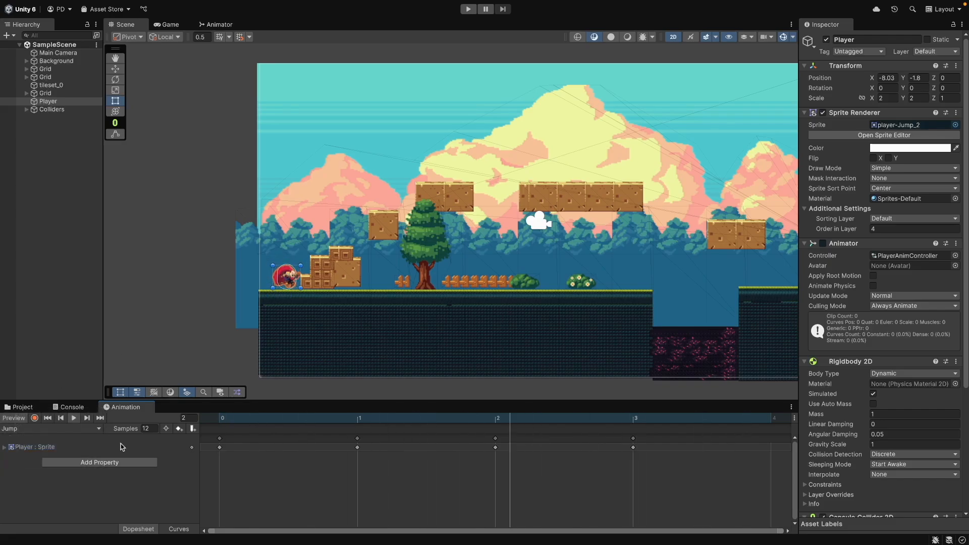
left_click(75, 417)
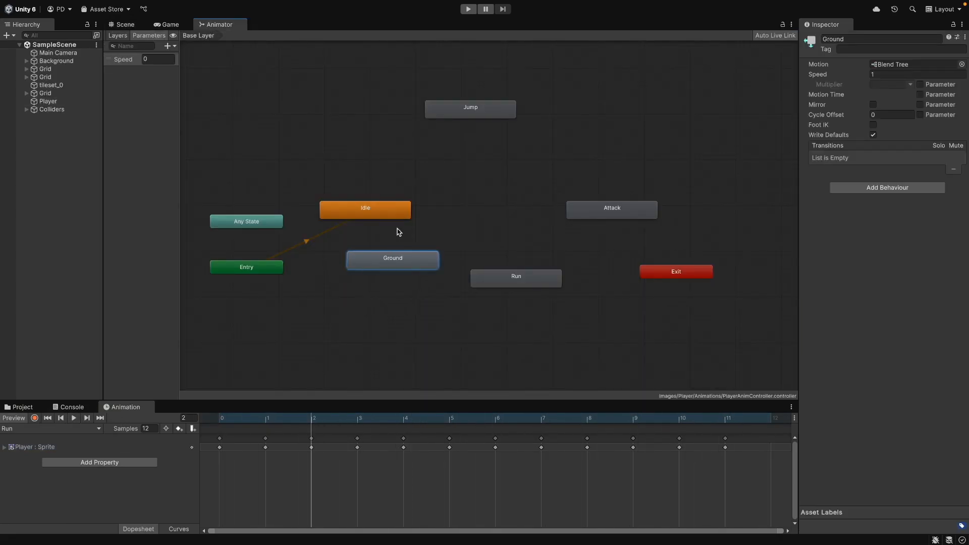
Delete the standalone Idle and Run states from the Animator
left_click(402, 213)
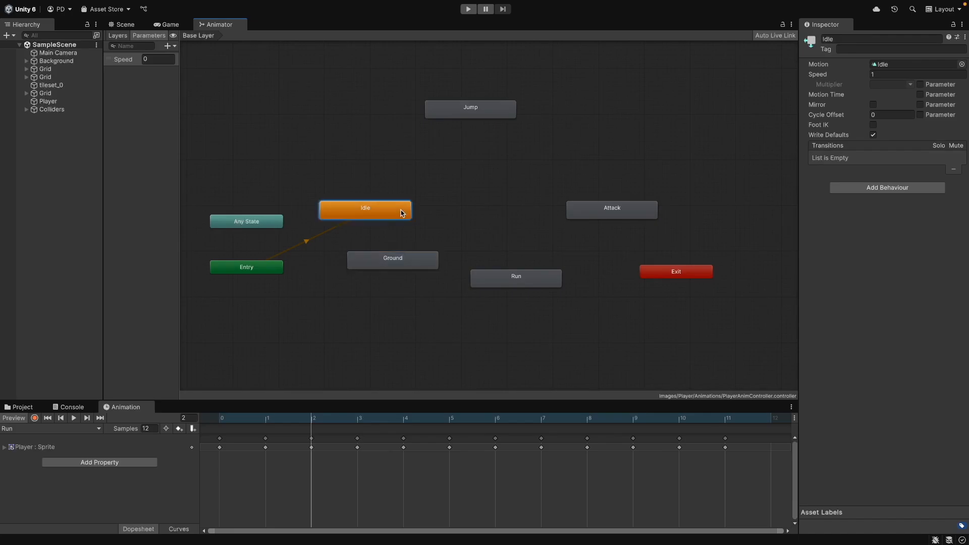
right_click(403, 212)
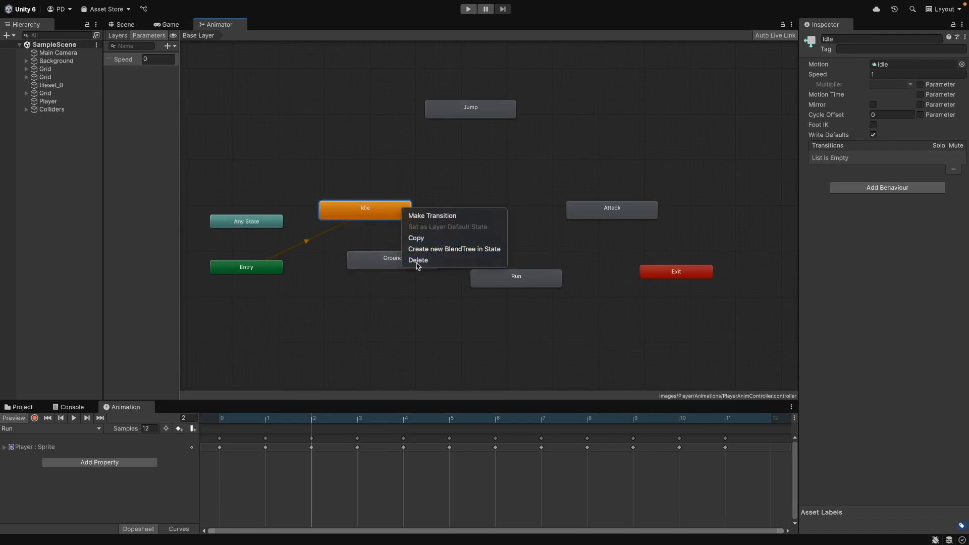
left_click(418, 260)
left_click(493, 282)
right_click(493, 283)
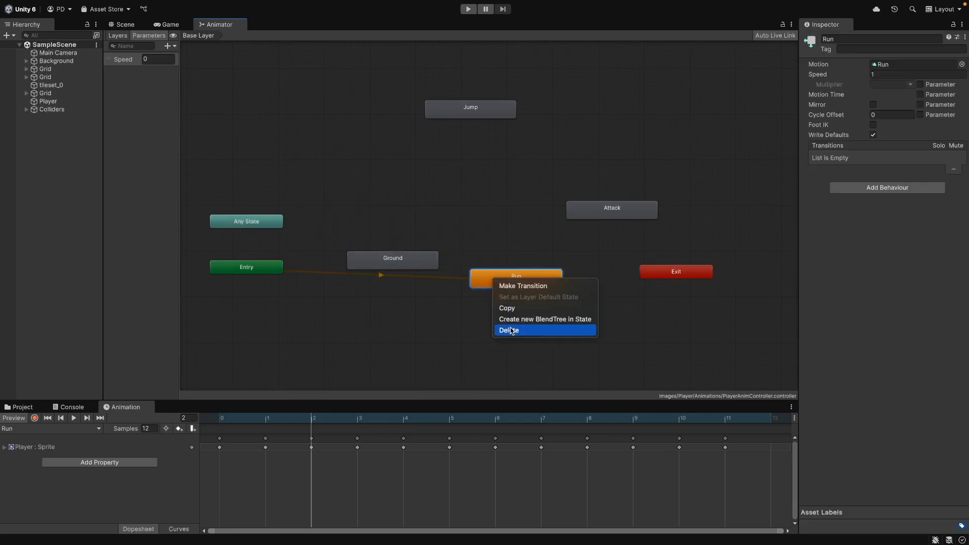
left_click(508, 330)
Move the Ground state to the centre and set it as the layer default state
left_click_drag(419, 264, 495, 214)
right_click(423, 212)
left_click(449, 225)
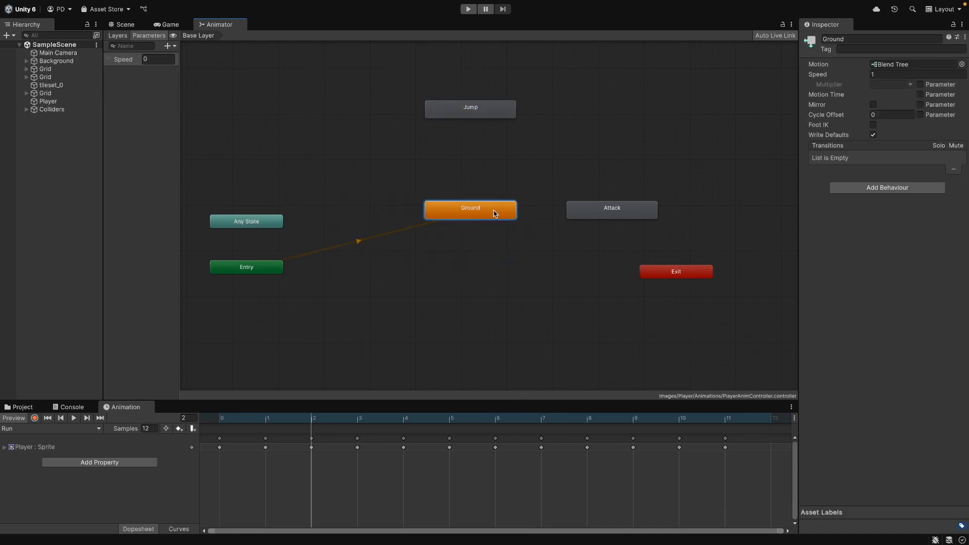
Reposition the Jump state above Ground and make a transition from Ground to Jump
left_click(509, 252)
left_click(507, 212)
left_click_drag(483, 102, 487, 121)
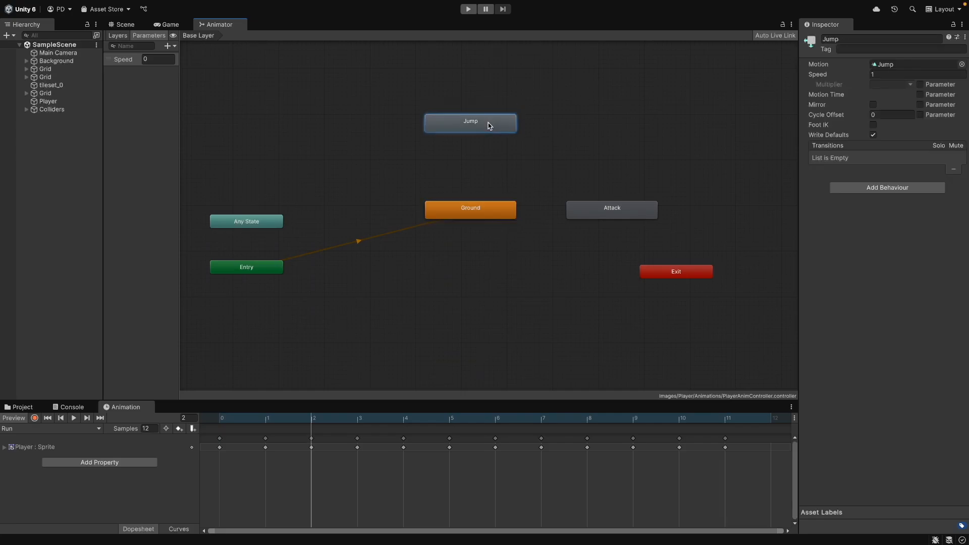
left_click(489, 215)
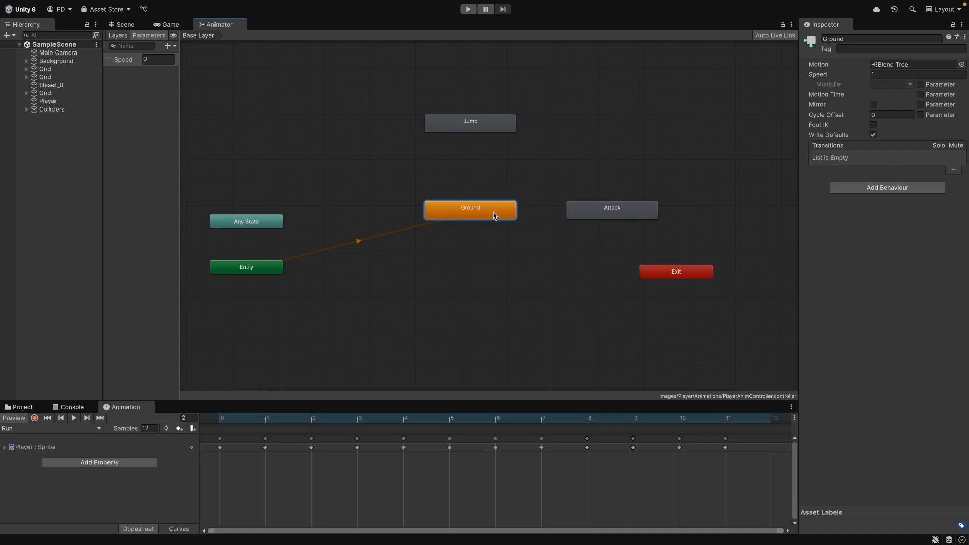
right_click(494, 216)
left_click(520, 222)
left_click(486, 121)
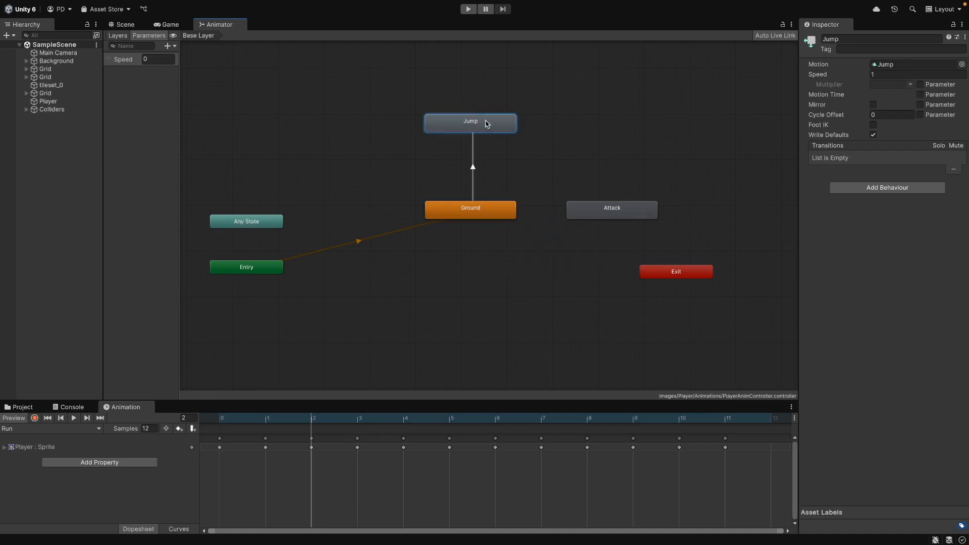
Locate the Jump clip assigned to the Jump state in the project assets
left_click(891, 65)
left_click(26, 406)
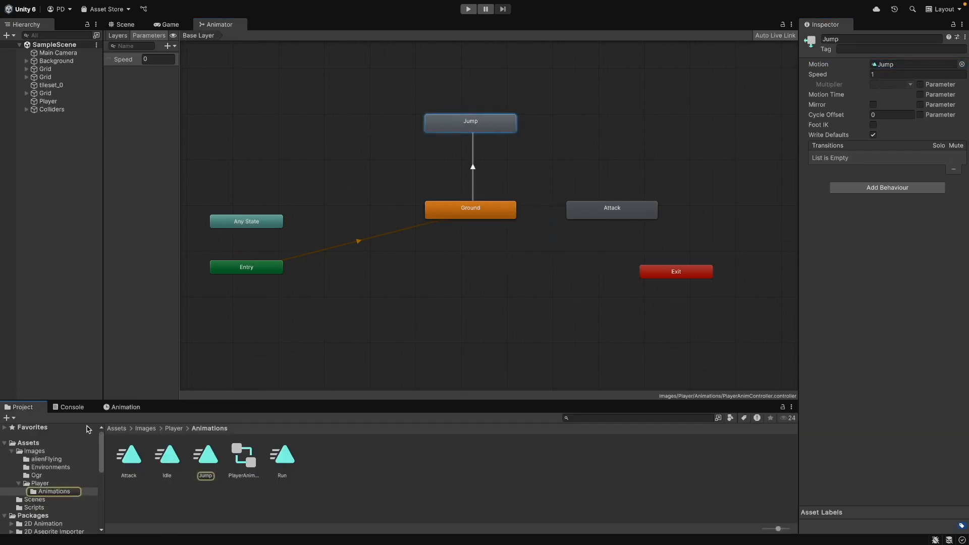
left_click(205, 457)
Make a transition from Jump back to Ground
left_click(472, 210)
left_click(494, 124)
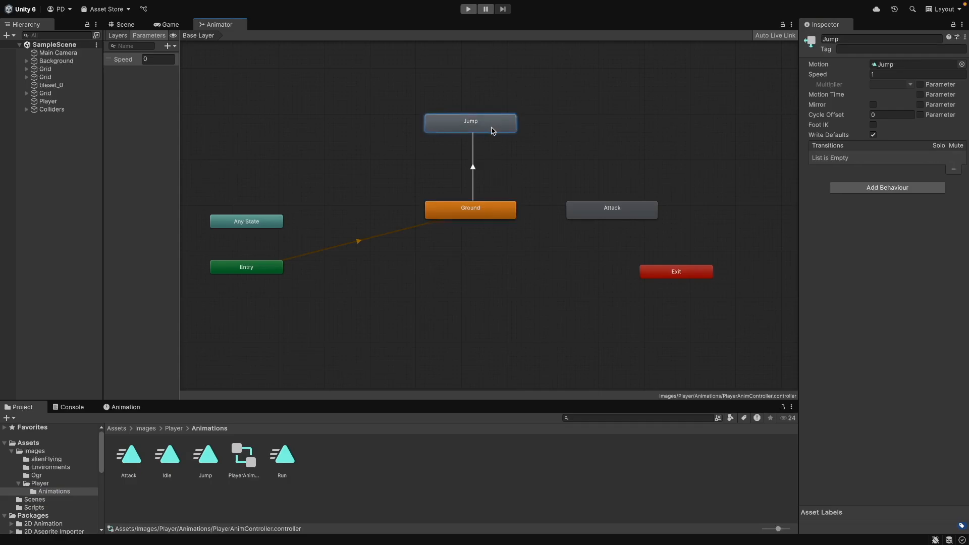
right_click(451, 127)
left_click(477, 129)
left_click(461, 212)
left_click(493, 168)
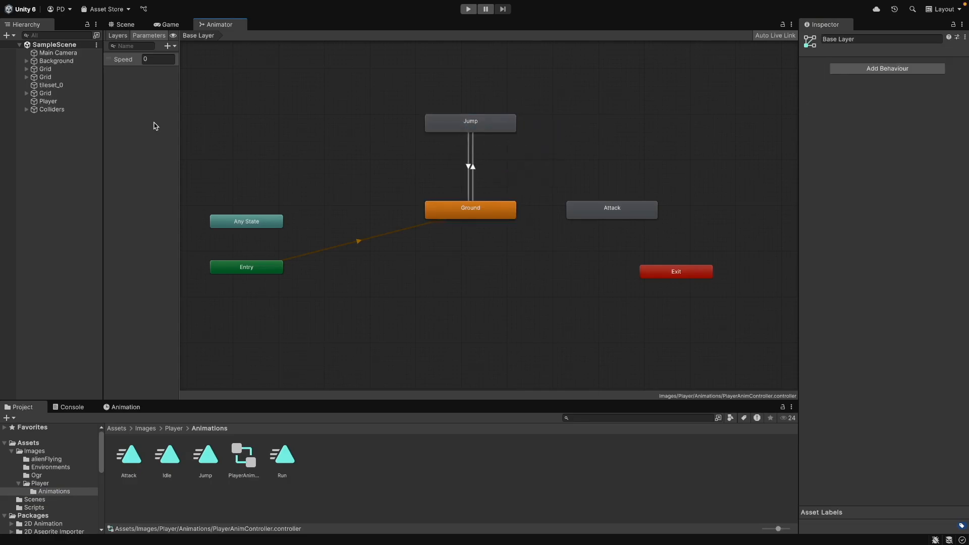
Add a Jump true condition to the Ground to Jump transition
left_click(472, 167)
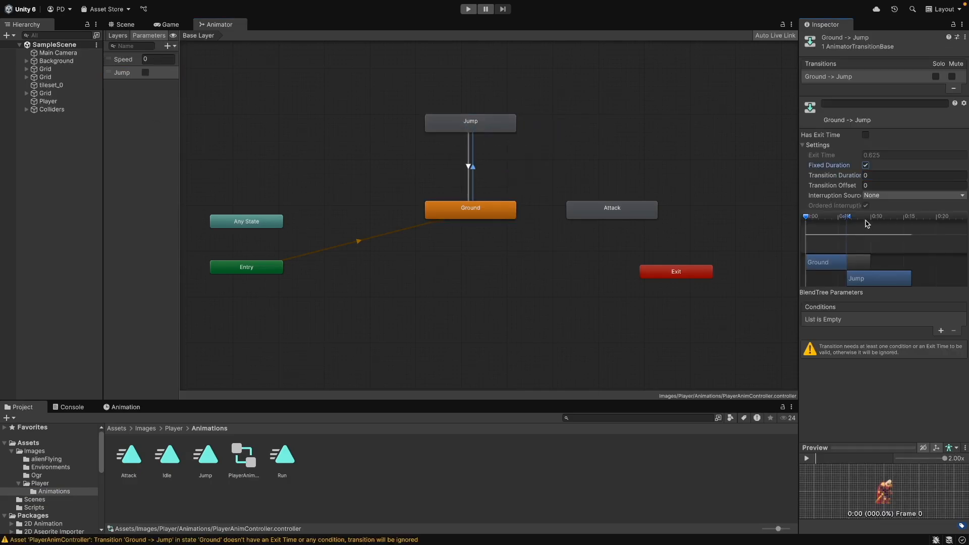
left_click(941, 331)
left_click(884, 325)
left_click(832, 359)
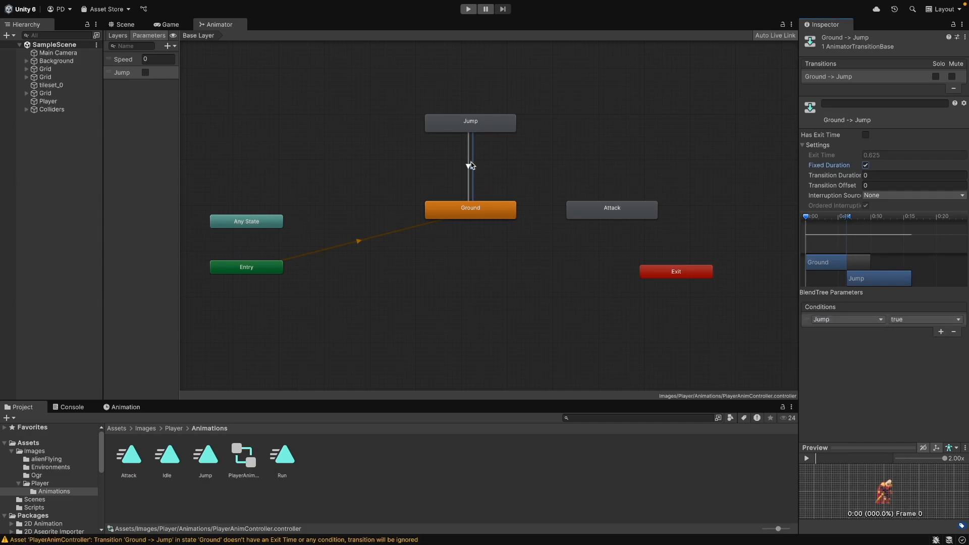
Inspect the Jump to Ground transition settings
left_click(468, 166)
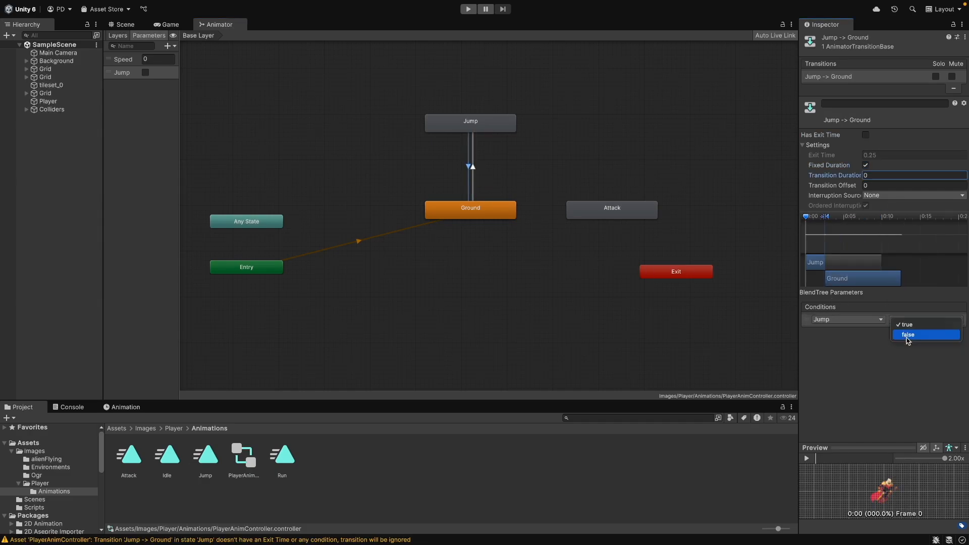
left_click(906, 337)
left_click(483, 238)
Add a trigger parameter named Attack
left_click(172, 49)
left_click(174, 89)
type("Attack")
key("Return")
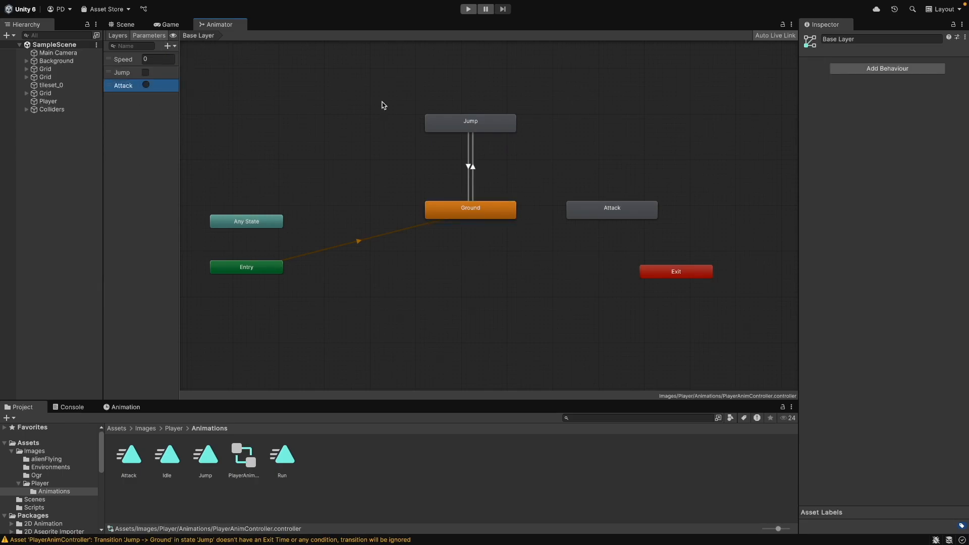
Make a transition from Ground to the Attack state
left_click(585, 205)
right_click(508, 208)
left_click(528, 214)
left_click(575, 212)
Disable exit time on the Ground to Attack transition, set its duration to 0, and add an Attack condition
left_click(547, 211)
left_click(865, 134)
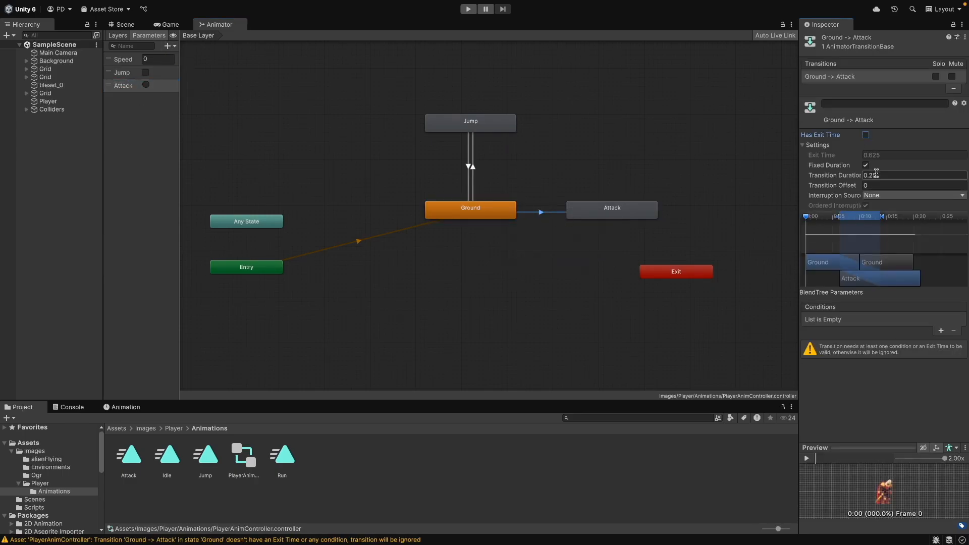
left_click(875, 174)
type("0")
left_click(940, 330)
left_click(853, 321)
left_click(847, 368)
Make a transition from Attack back to Ground
left_click(590, 214)
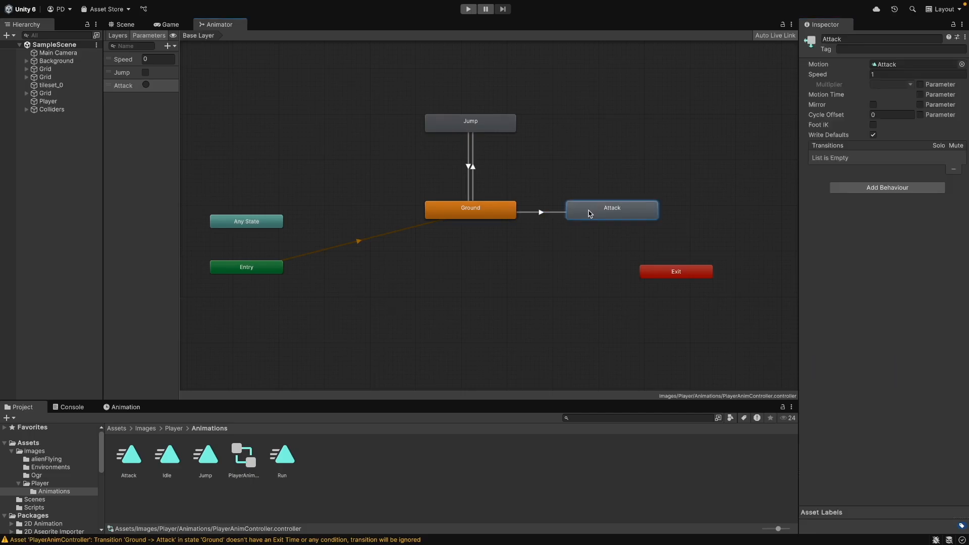
right_click(588, 219)
left_click(615, 221)
left_click(495, 212)
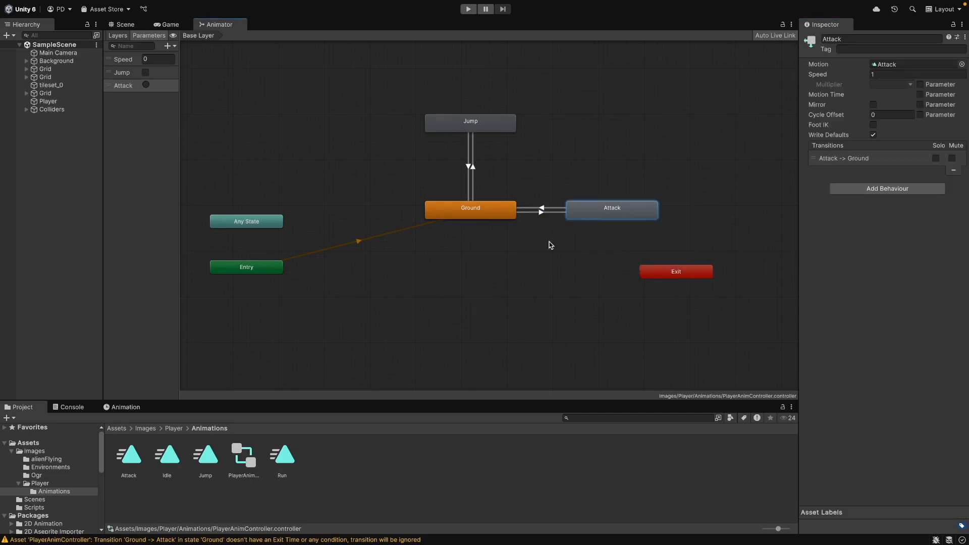
left_click(411, 315)
Replace the Jump bool parameter with a new trigger parameter named Jump
left_click(70, 407)
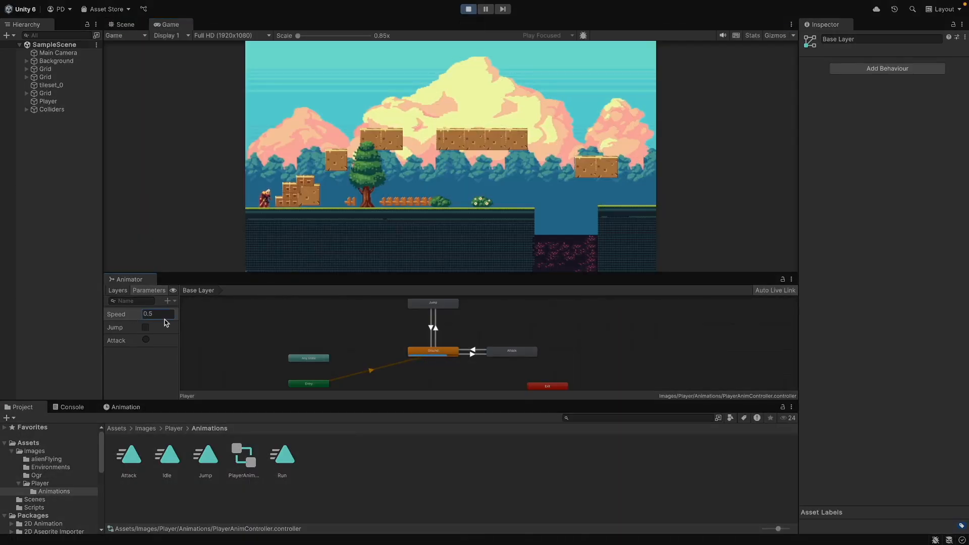
left_click(146, 315)
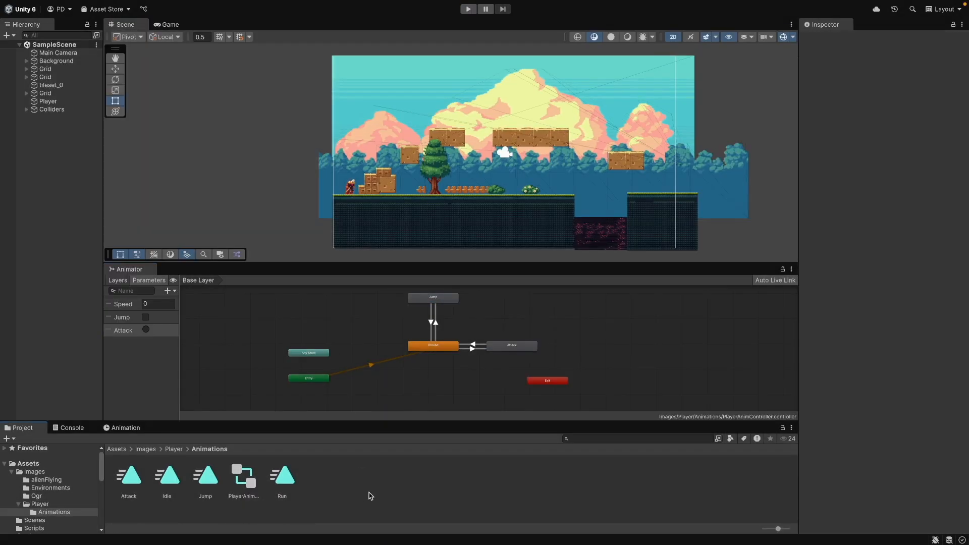
left_click(434, 272)
right_click(136, 269)
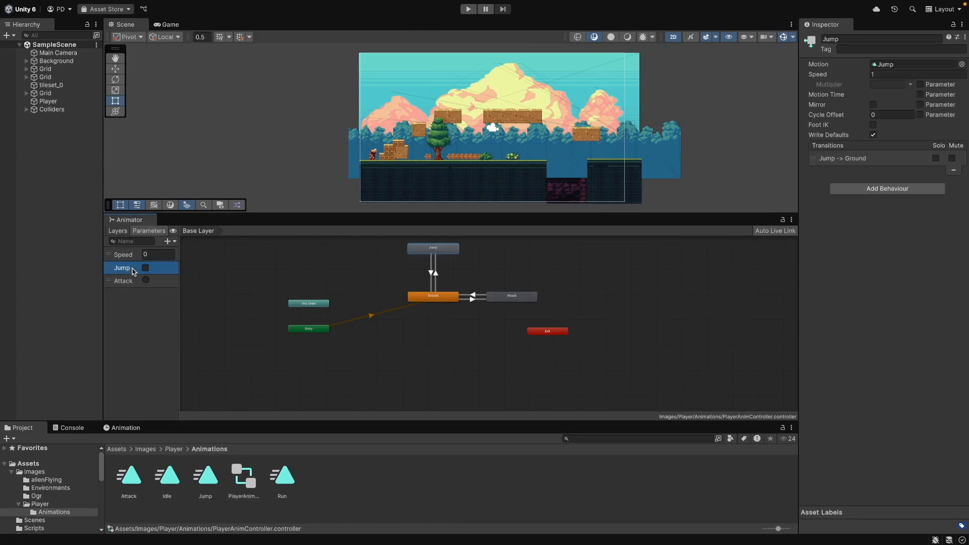
left_click(139, 283)
left_click(504, 215)
left_click(171, 242)
left_click(178, 286)
type("Jump")
key("Return")
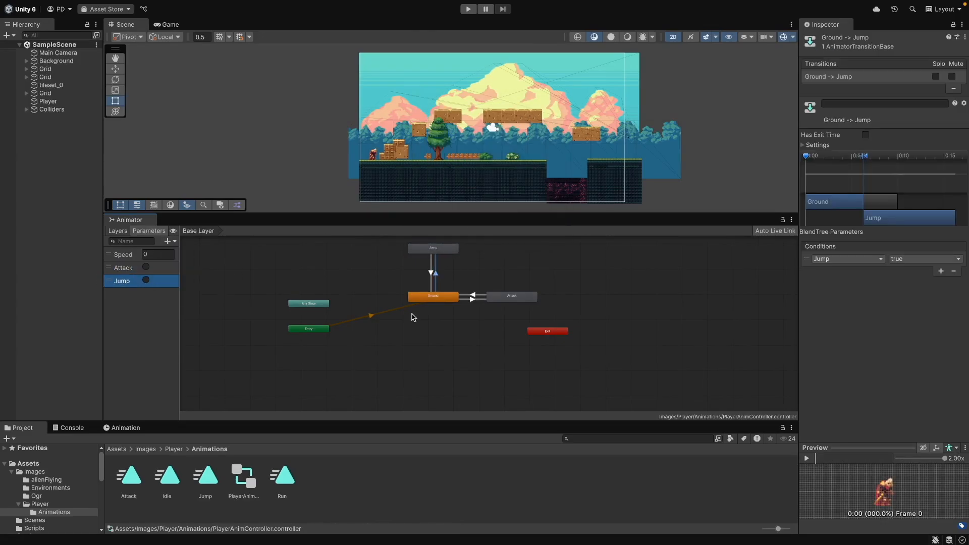
Delete the transition between Jump and Ground
left_click(431, 273)
right_click(431, 272)
left_click(430, 275)
right_click(431, 272)
left_click(430, 274)
key("Delete")
Make a new transition from Jump back to Ground and select it
right_click(425, 248)
left_click(437, 254)
left_click(429, 298)
left_click(610, 375)
left_click(436, 293)
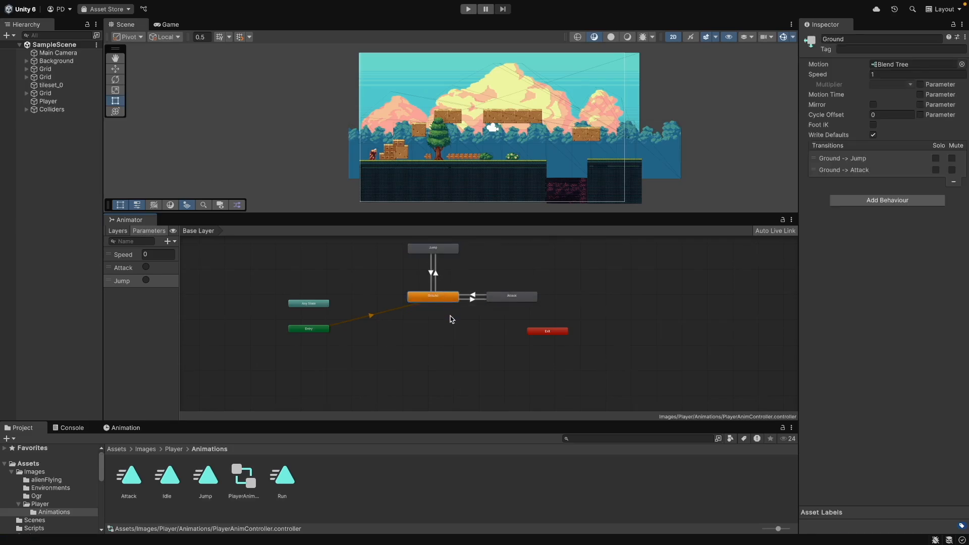
left_click(432, 275)
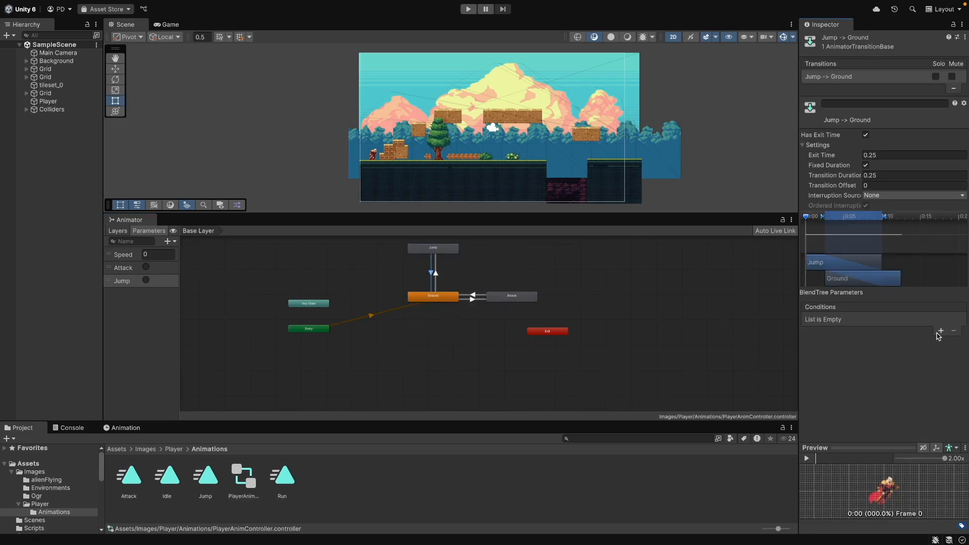
Add a new Bool parameter named IsGrounded to the Animator
left_click(171, 242)
left_click(173, 277)
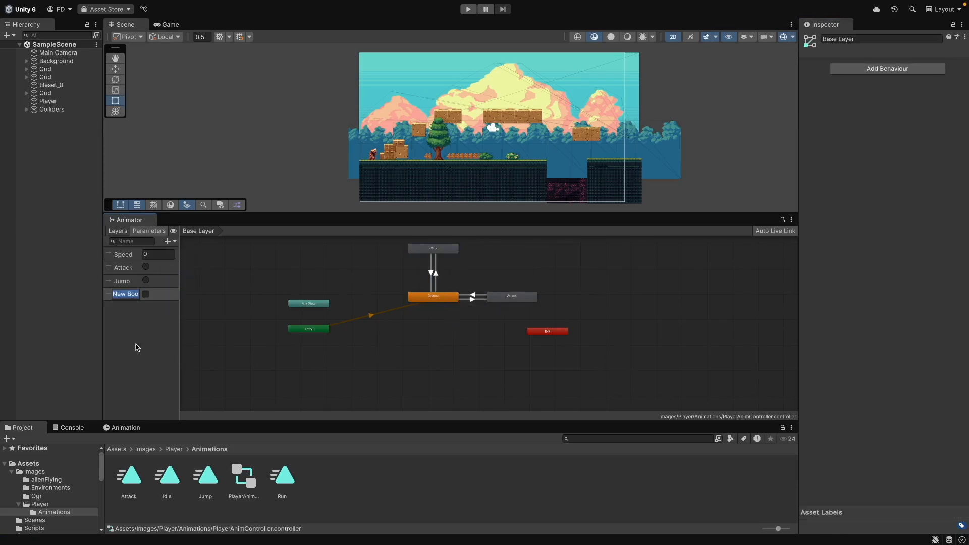
type("IsGrounde")
type("d")
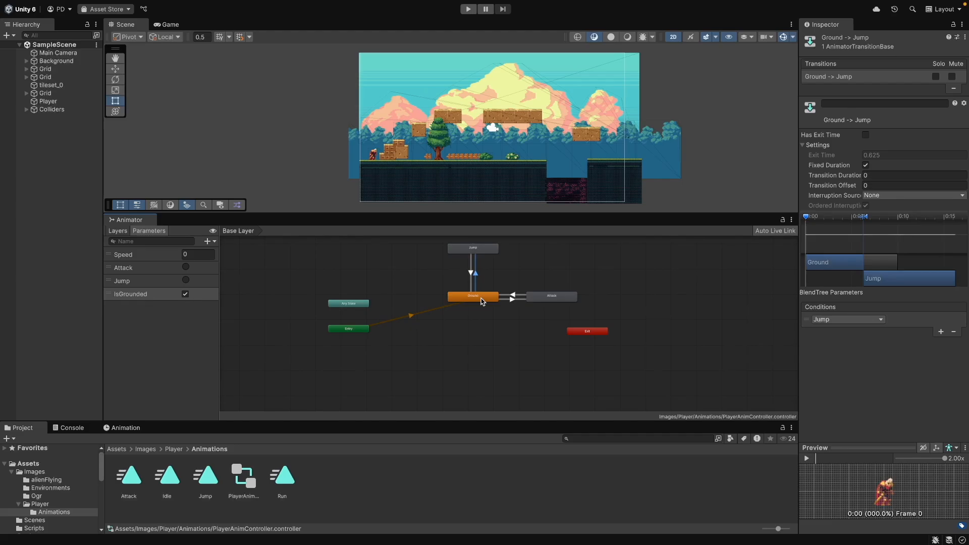
Select the Jump-to-Ground transition and test the Jump, IsGrounded and Attack parameters in Play mode
left_click(471, 275)
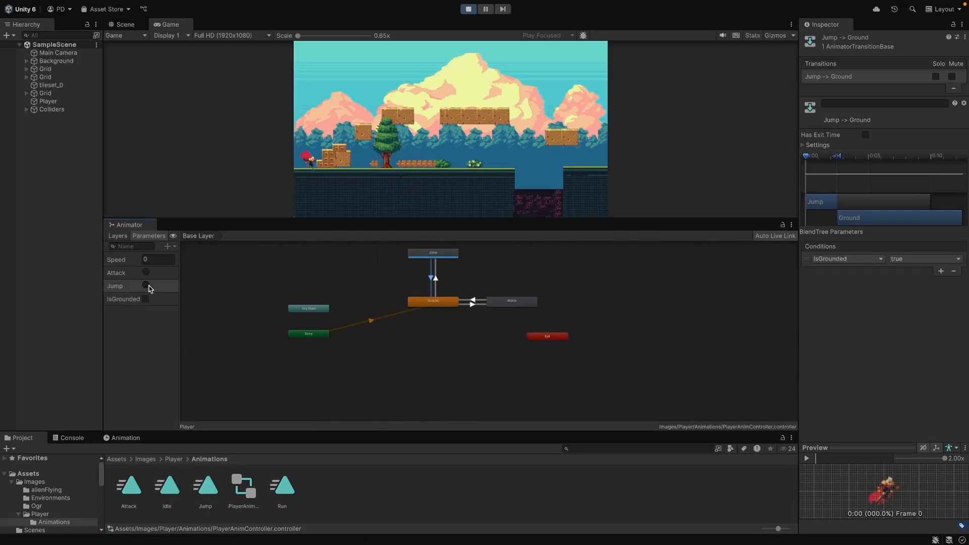
left_click(146, 288)
left_click(146, 300)
left_click(146, 285)
left_click(148, 274)
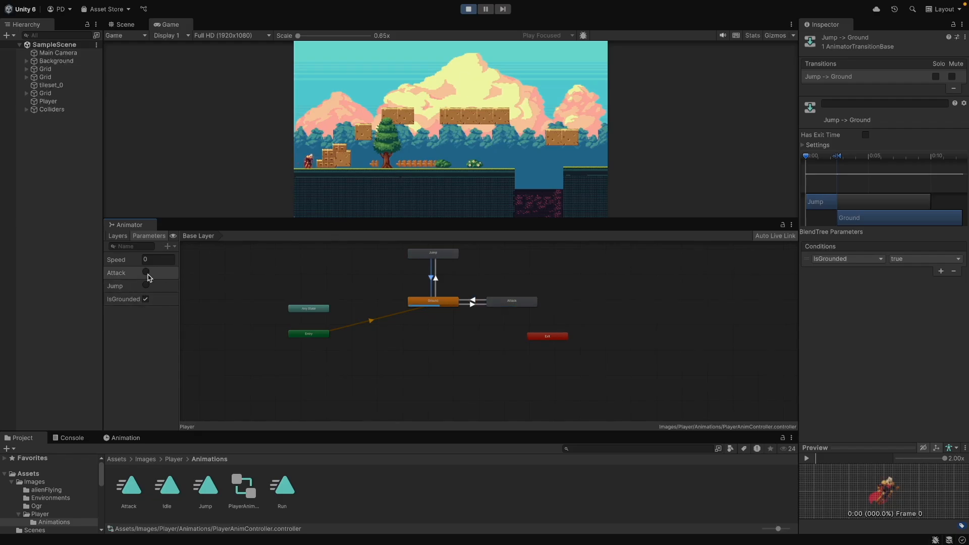
key("ctrl+p")
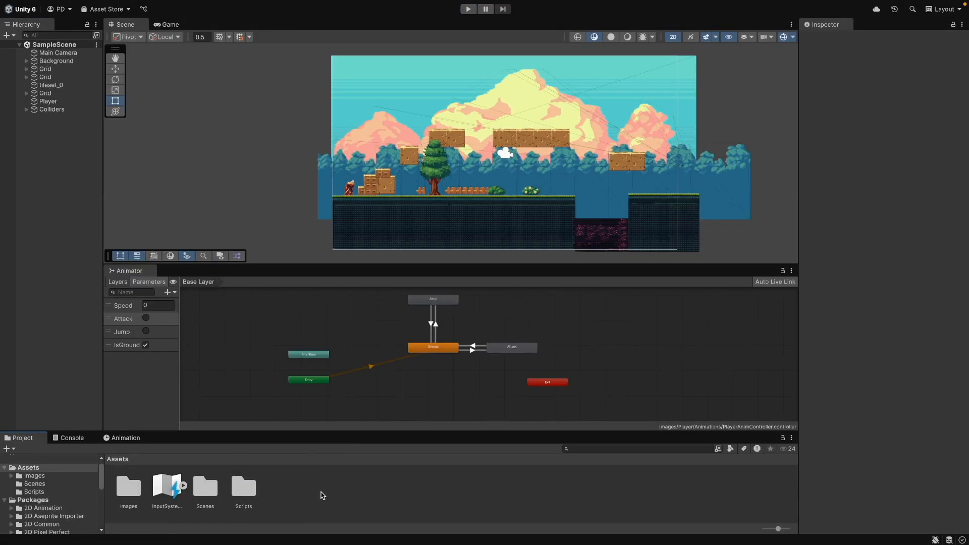
Create a new Input Actions asset in Assets named PlayerControls
right_click(321, 495)
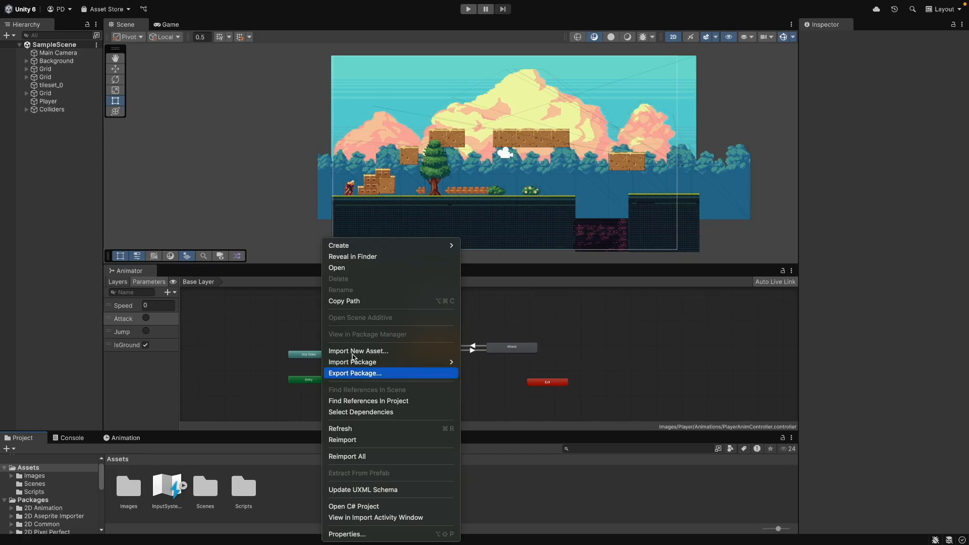
mouse_move(438, 248)
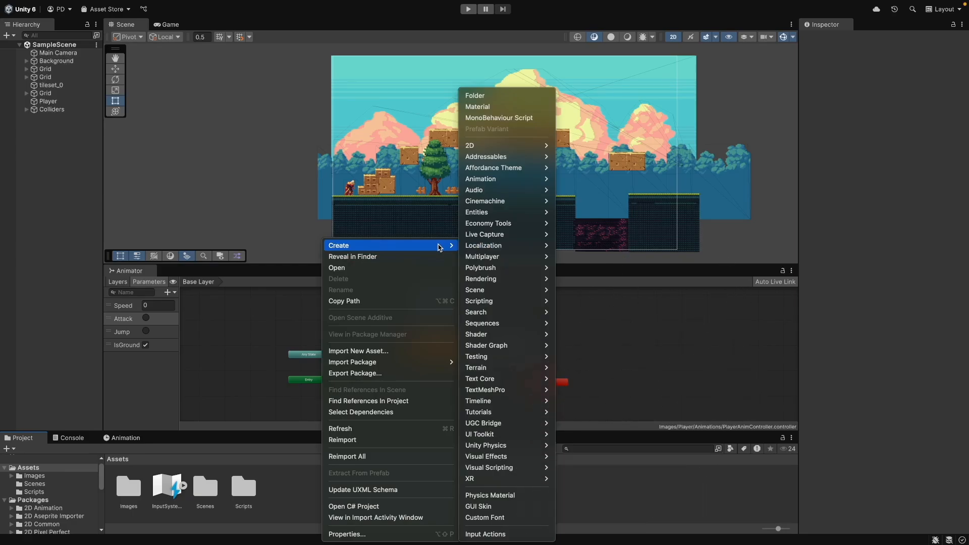
left_click(485, 533)
type("Player")
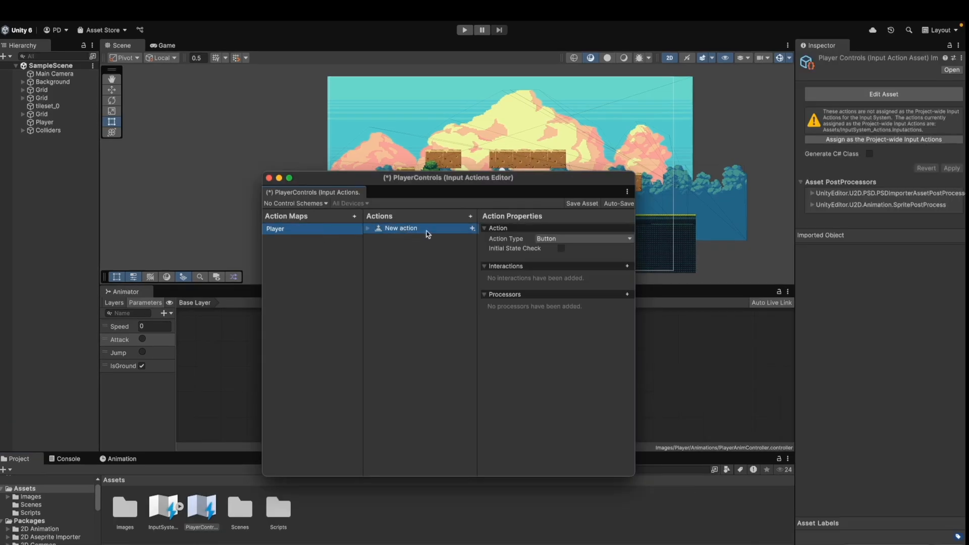
Add a Move action to the Player action map, save, and bind its path to the joystick Stick
left_click(476, 207)
key("Escape")
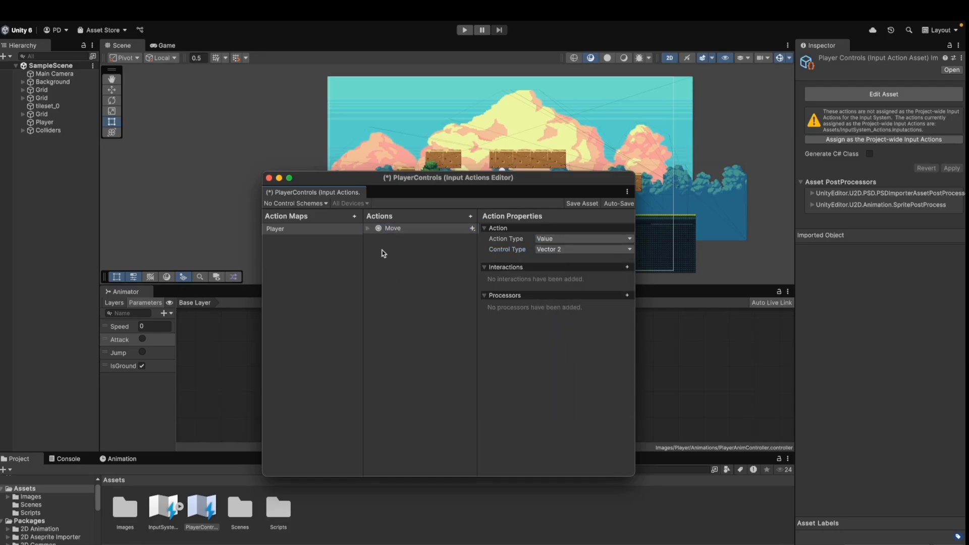
key("super+s")
left_click(435, 240)
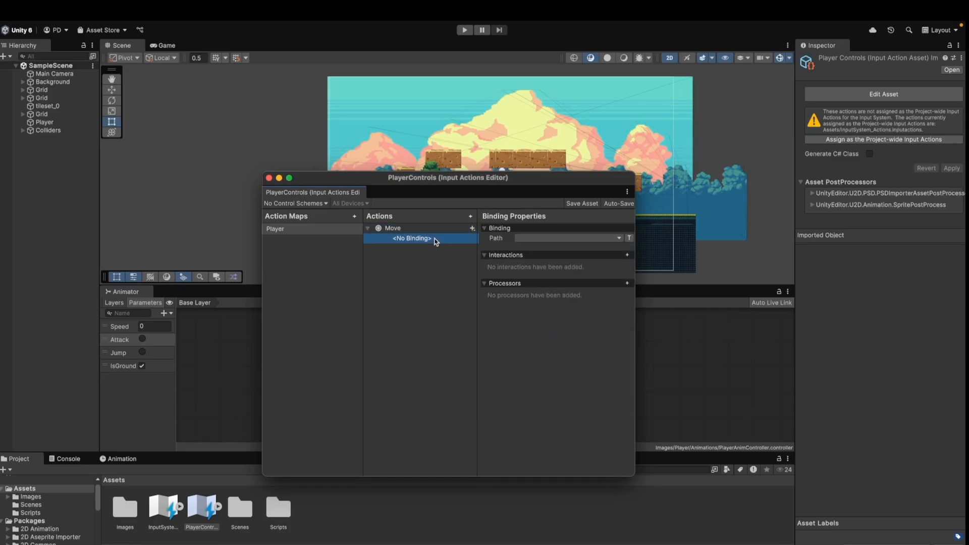
left_click(534, 238)
left_click(557, 292)
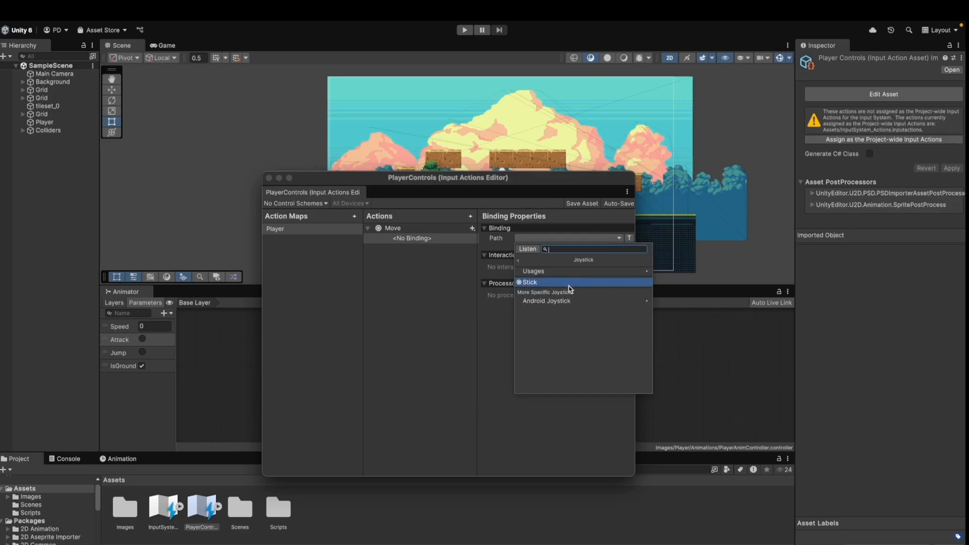
left_click(548, 283)
Examine the Move action bindings in the default InputSystem_Actions asset
double_click(163, 510)
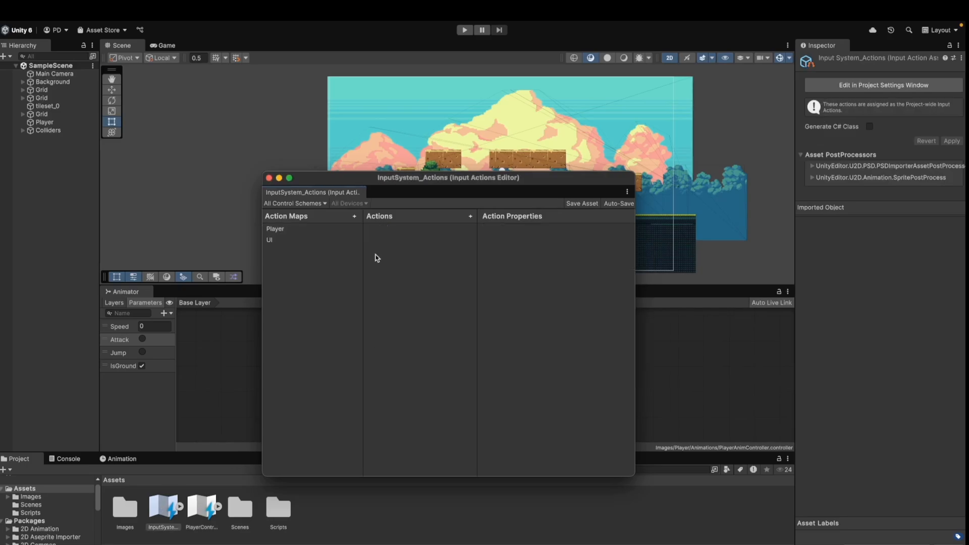
left_click(375, 248)
left_click(375, 248)
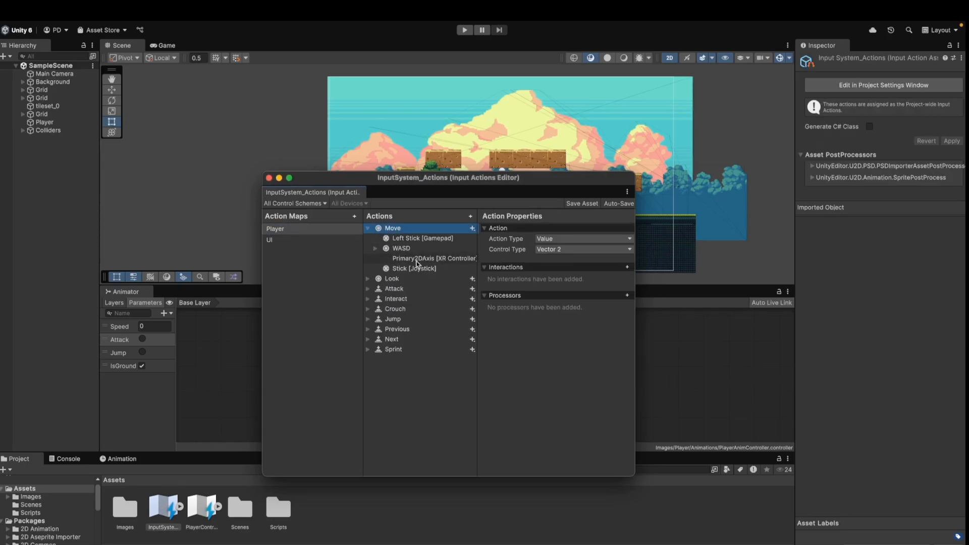
left_click(406, 249)
left_click(414, 238)
left_click(417, 249)
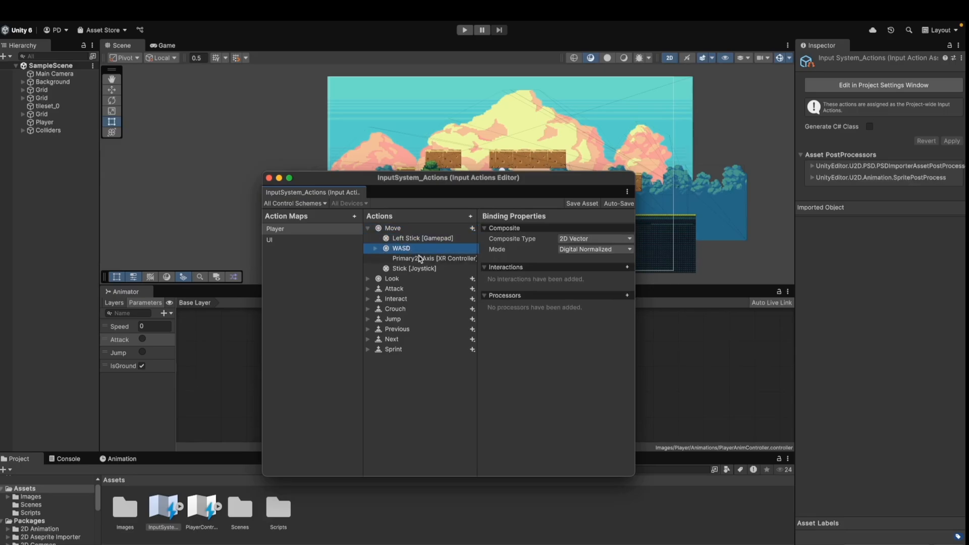
left_click(375, 249)
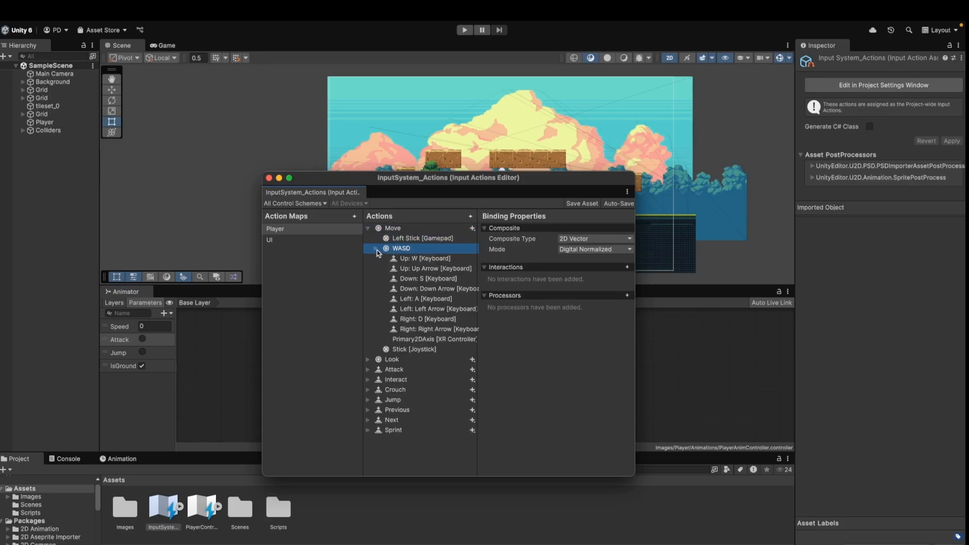
left_click(375, 248)
Review the Jump and Attack bindings in InputSystem_Actions and copy its Player actions
double_click(201, 509)
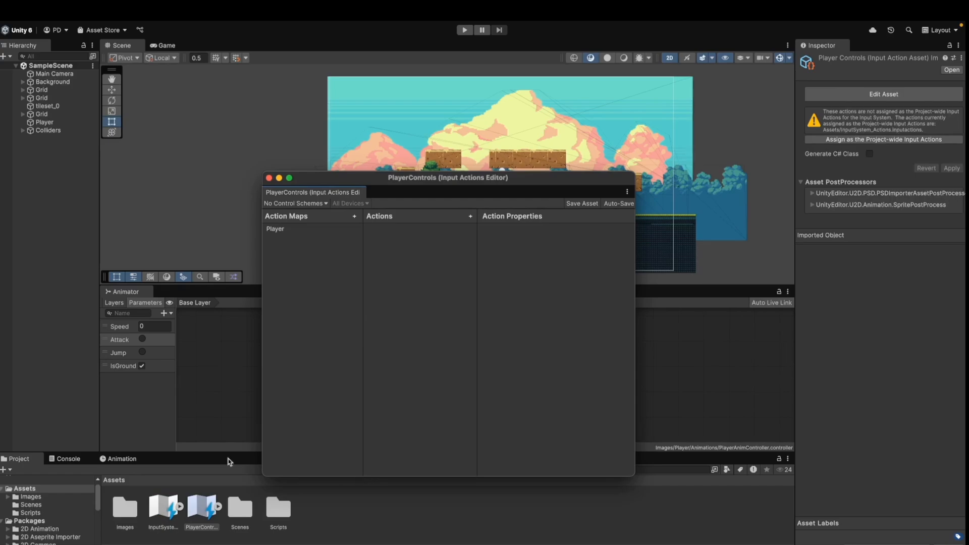
left_click(318, 232)
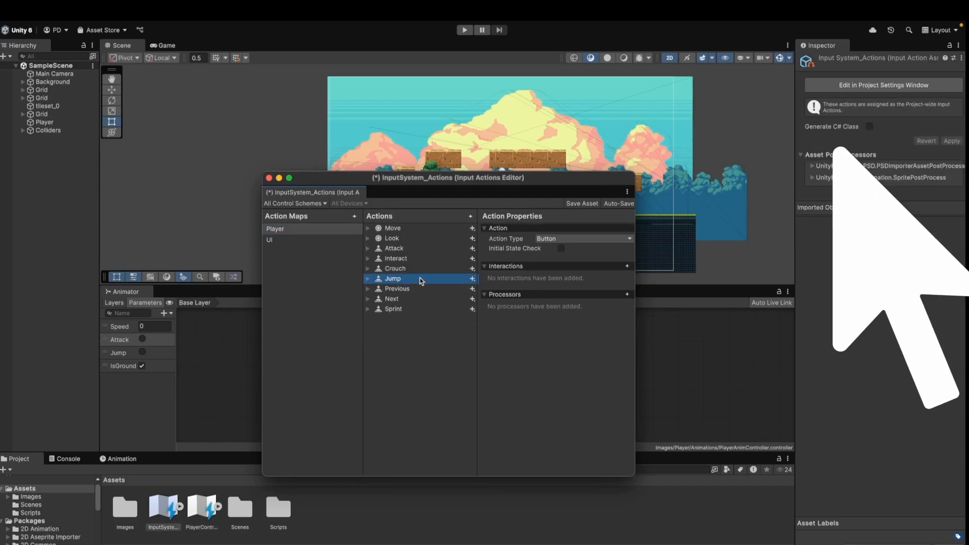
right_click(421, 281)
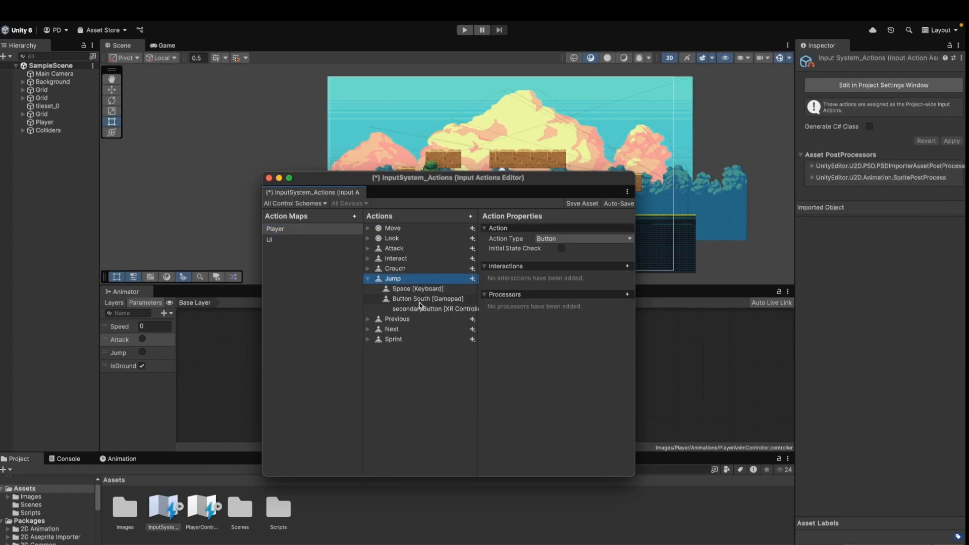
left_click(435, 299)
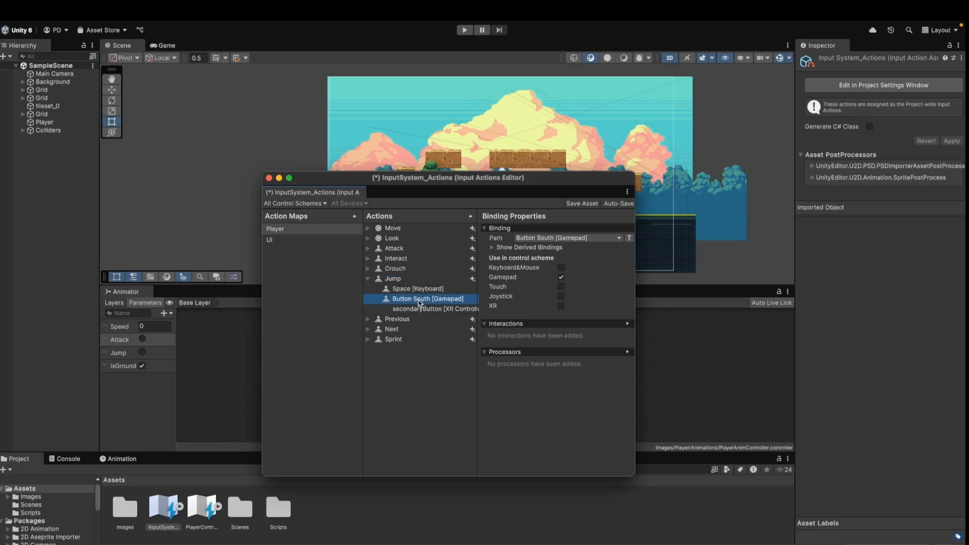
left_click(368, 278)
right_click(396, 282)
left_click(405, 375)
left_click(367, 248)
left_click(431, 289)
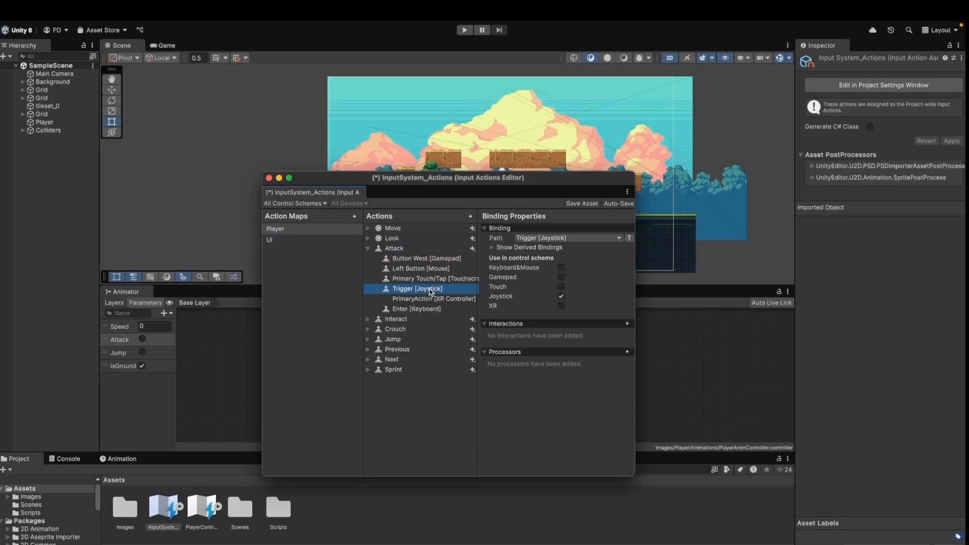
left_click(423, 259)
left_click(418, 279)
left_click(419, 268)
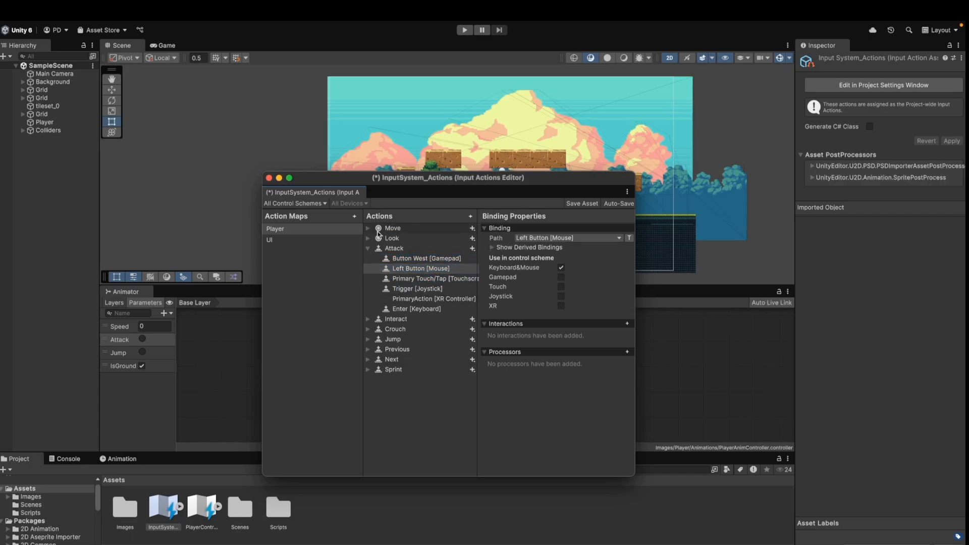
Paste the copied actions into the PlayerControls Player action map
double_click(220, 508)
left_click(335, 230)
right_click(337, 232)
left_click(355, 284)
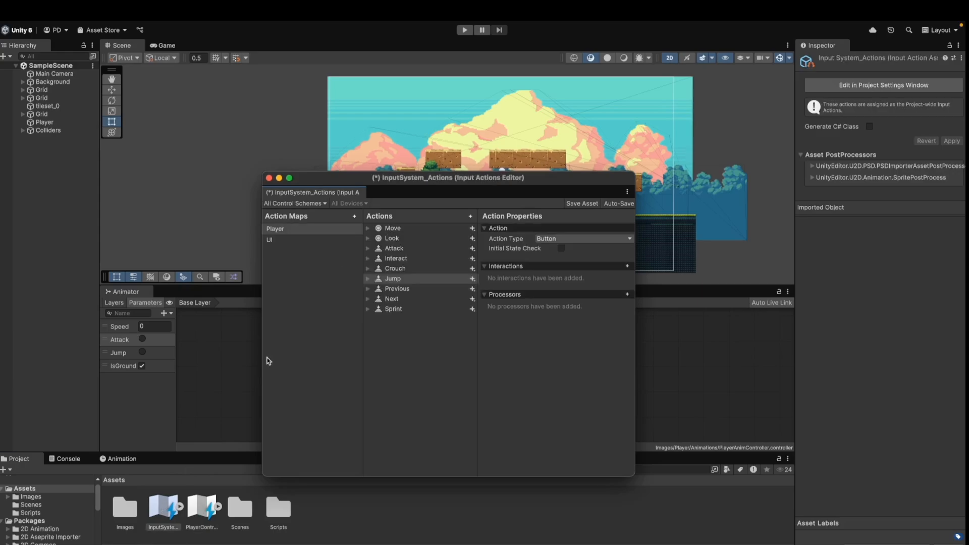
left_click(318, 230)
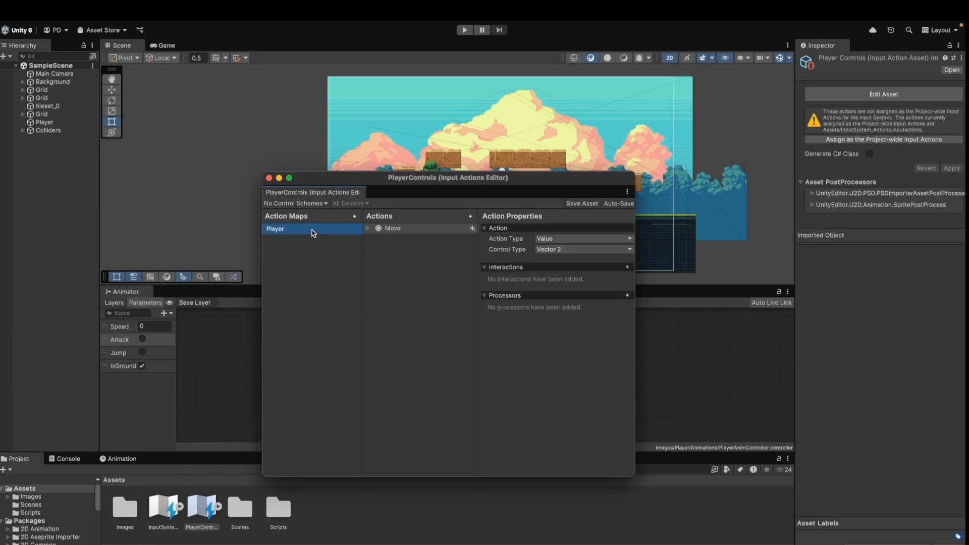
right_click(314, 231)
left_click(333, 276)
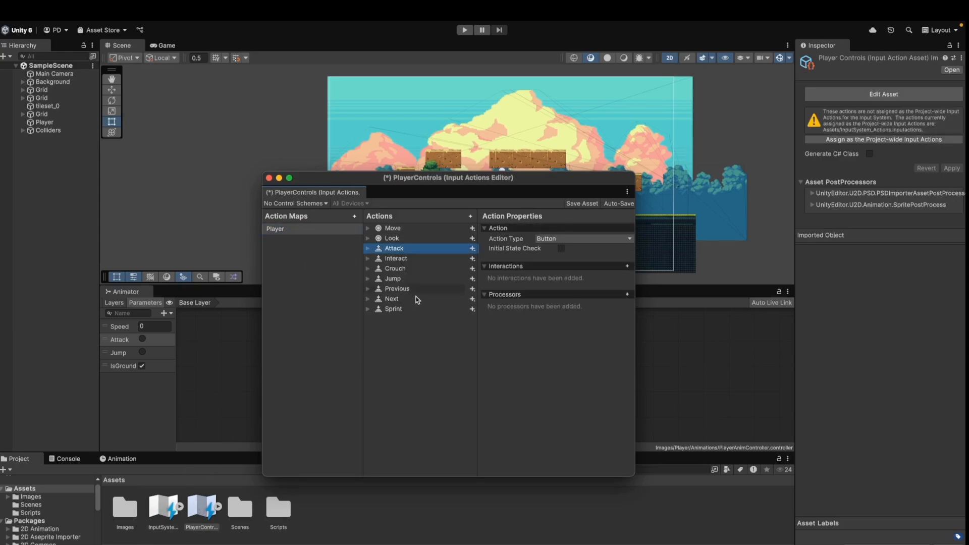
Add a control scheme named AllControlScheme and generate the PlayerControls C# class into the Scripts folder
left_click_drag(559, 181, 600, 193)
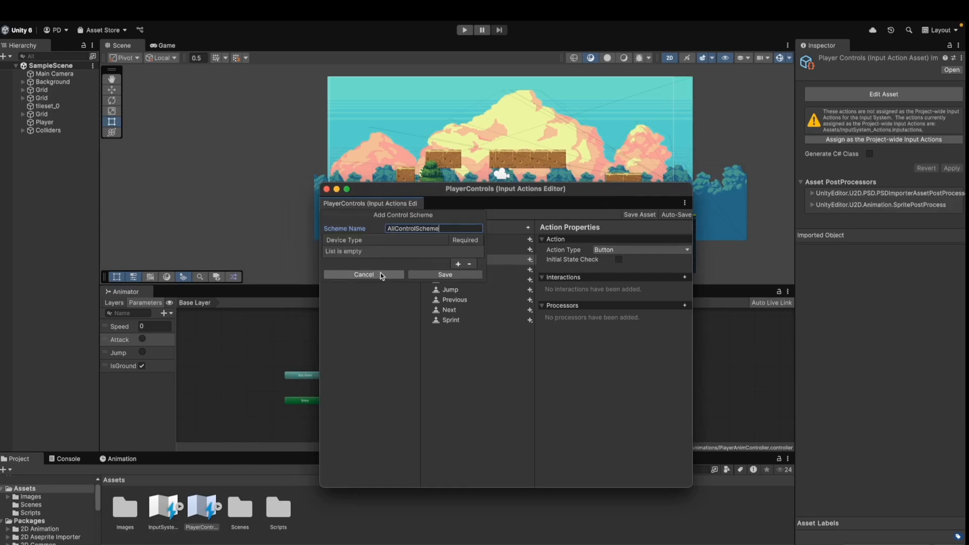
left_click(445, 275)
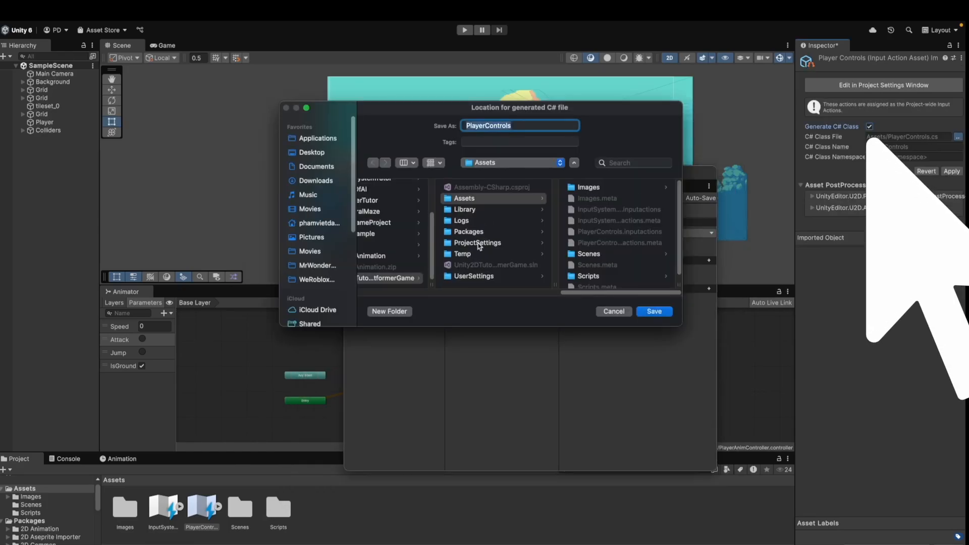
left_click(485, 266)
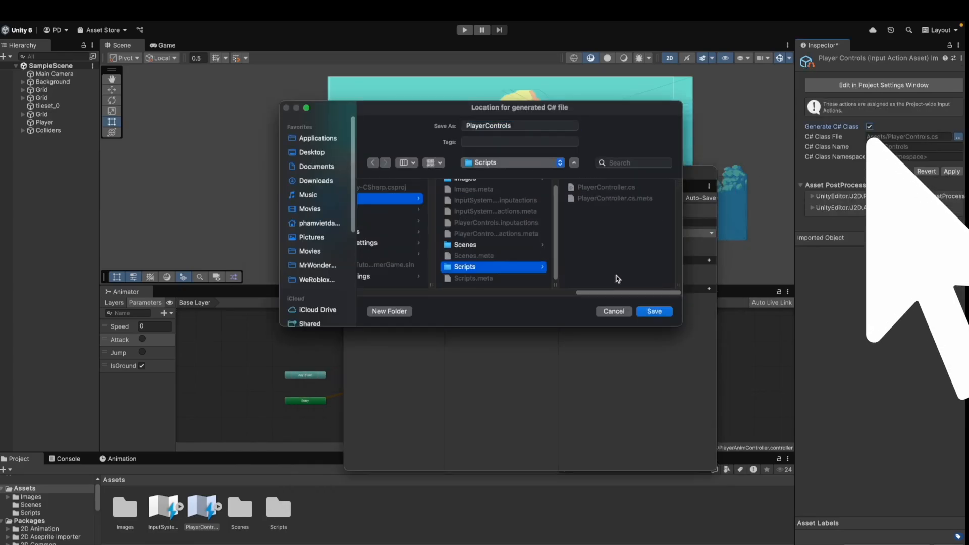
left_click(648, 311)
Open the PlayerController script and replace its fields with pasted movement, ground check and input fields, then save
left_click(163, 508)
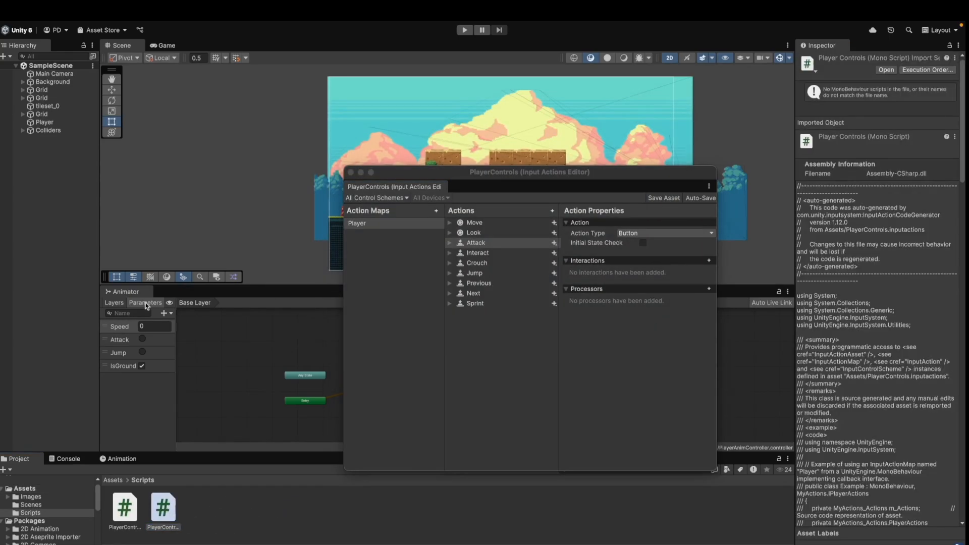
left_click(268, 498)
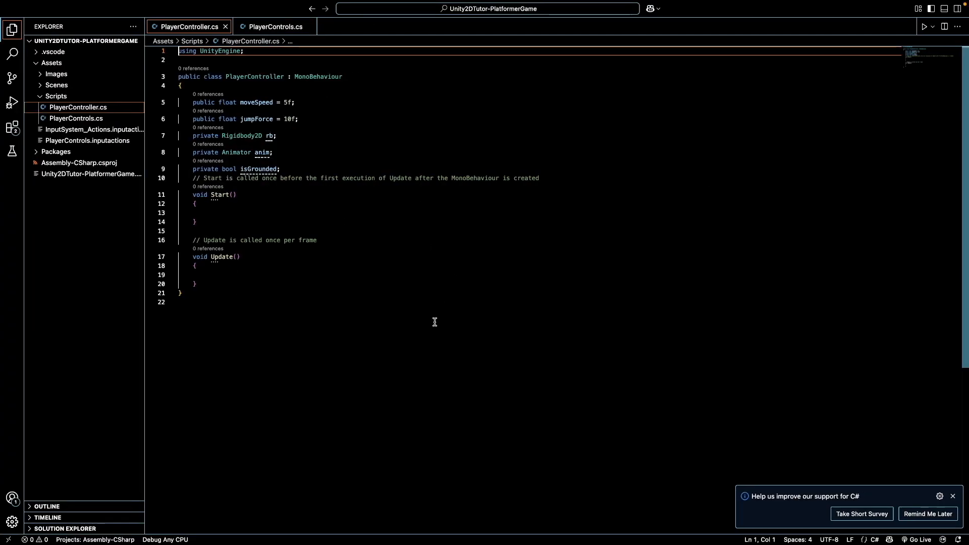
left_click_drag(281, 169, 164, 100)
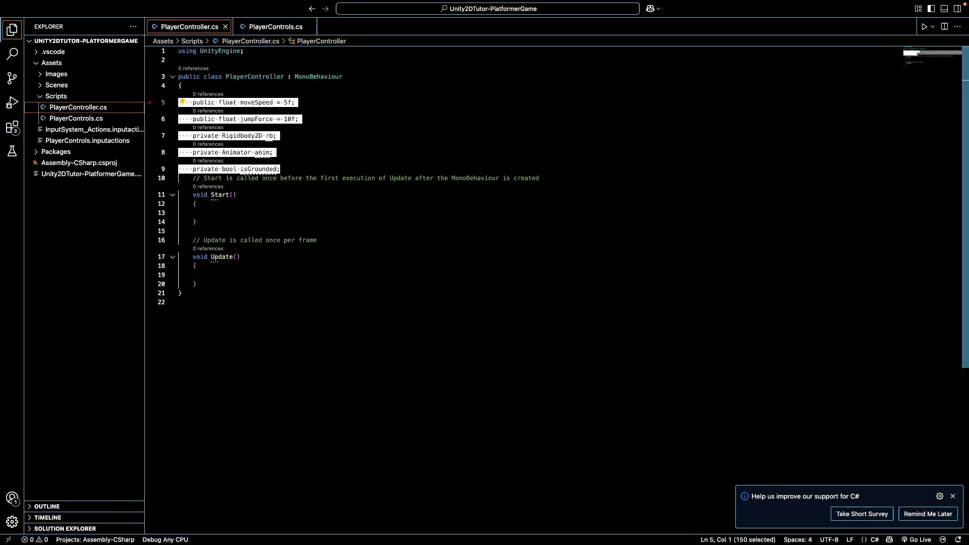
type("\\")
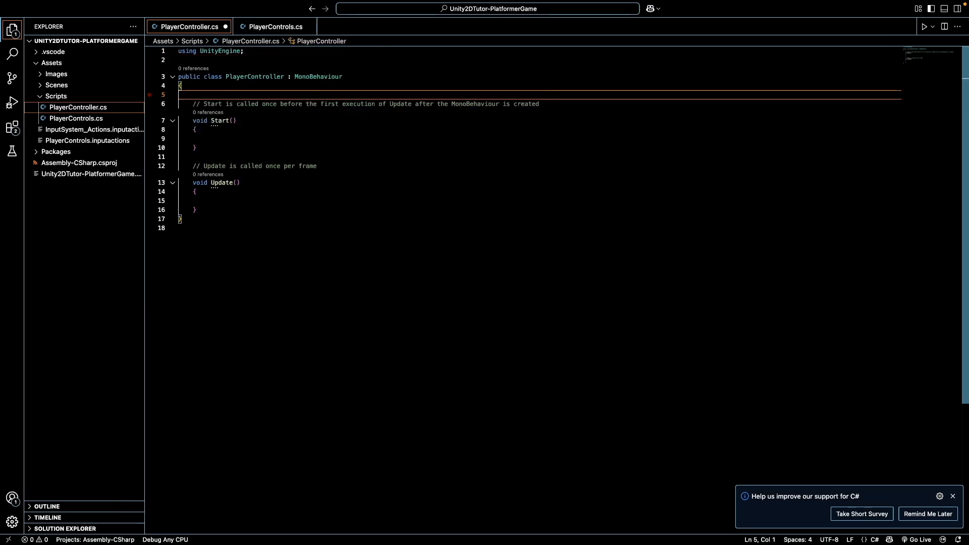
key("super+v")
key("super+s")
Replace the Start and Update methods with pasted Awake, OnEnable and OnDisable methods using the PlayerControls controls
left_click(338, 298)
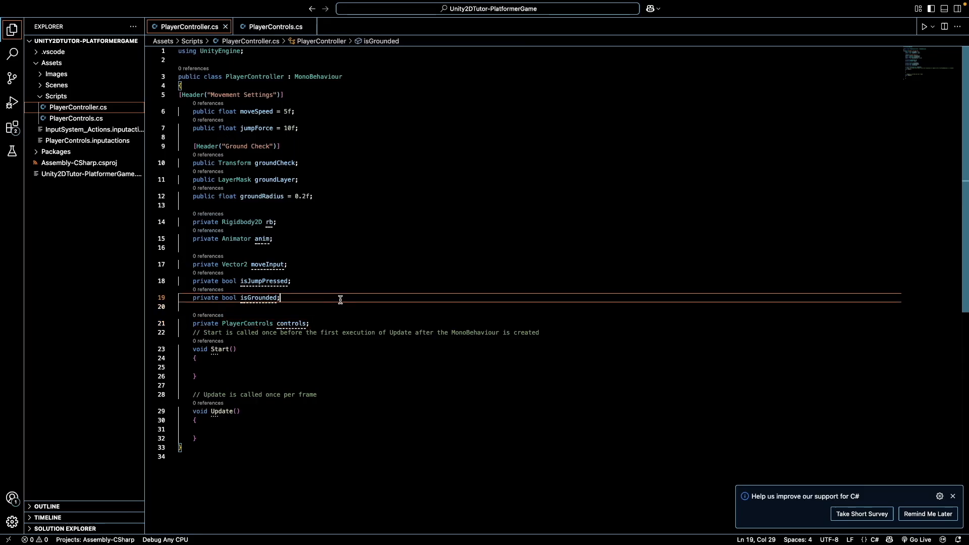
scroll(341, 300, "down", 1)
left_click_drag(220, 419, 179, 303)
key("BackSpace")
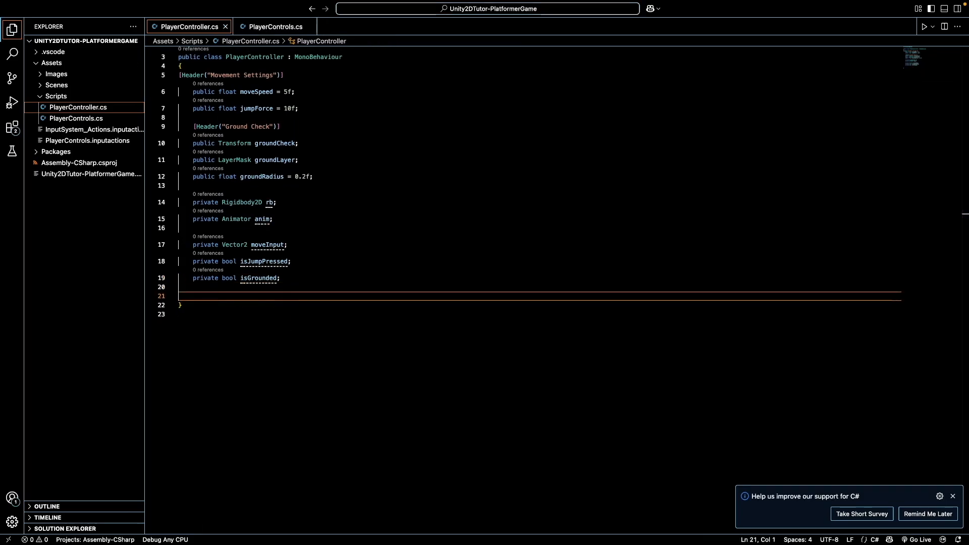
key("super+v")
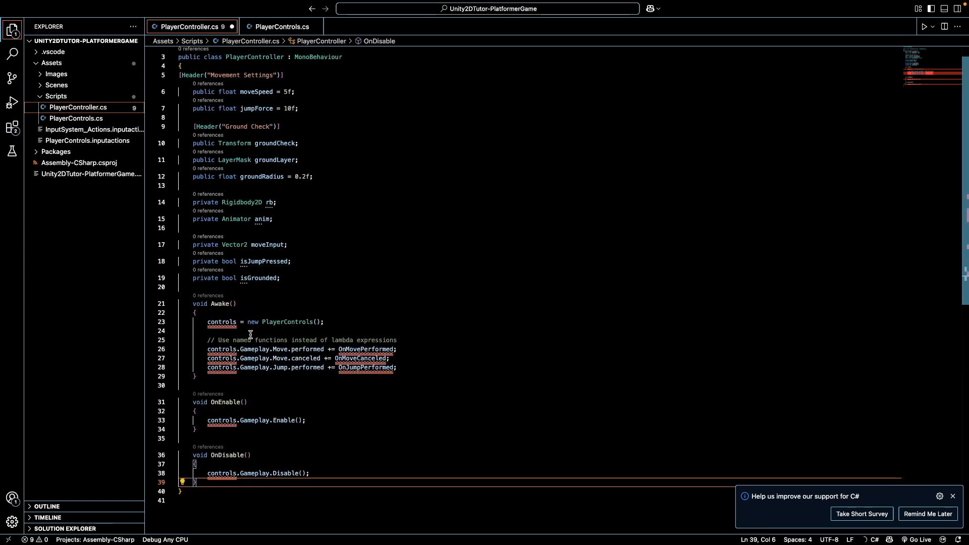
scroll(281, 210, "down", 2)
key("super+z")
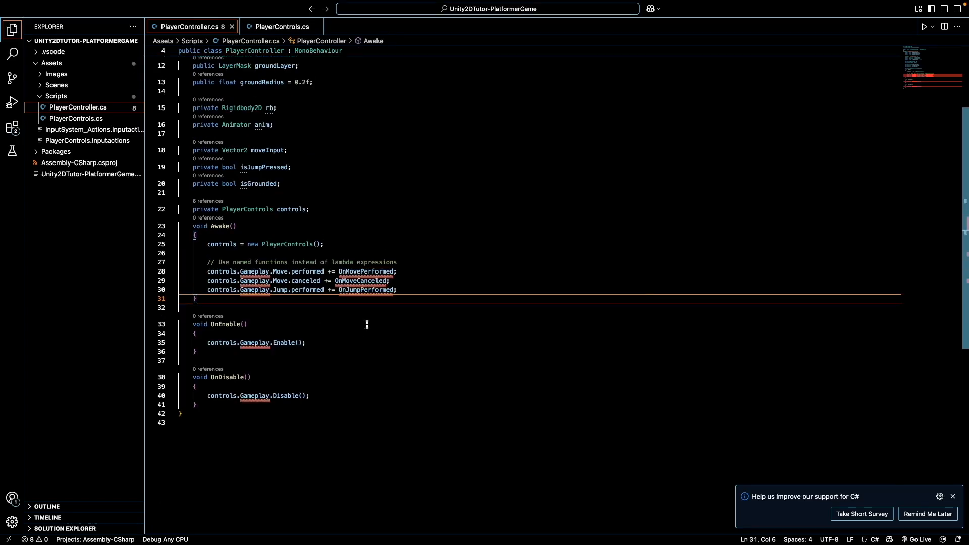
scroll(367, 324, "up", 3)
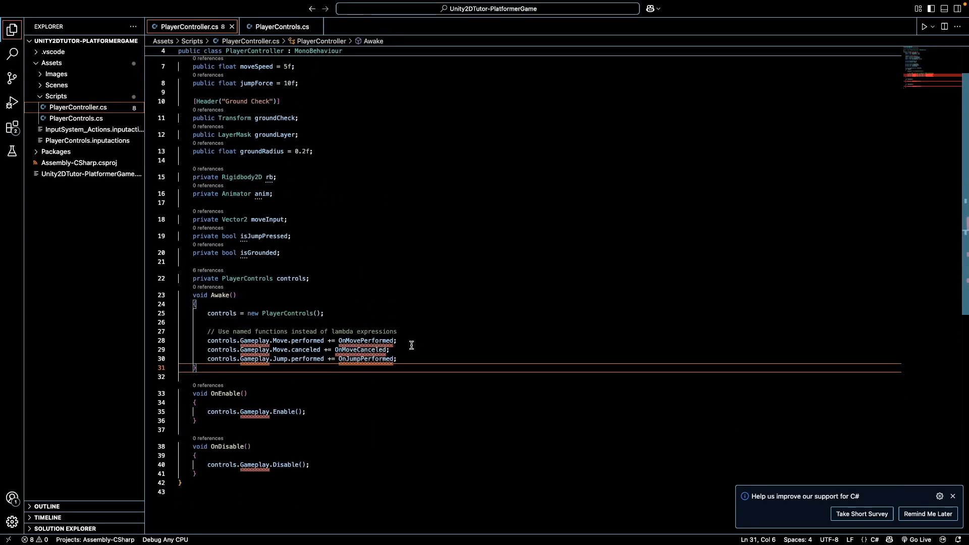
Paste Start, Update and FixedUpdate methods after OnDisable in PlayerController
left_click(410, 345)
scroll(339, 392, "down", 4)
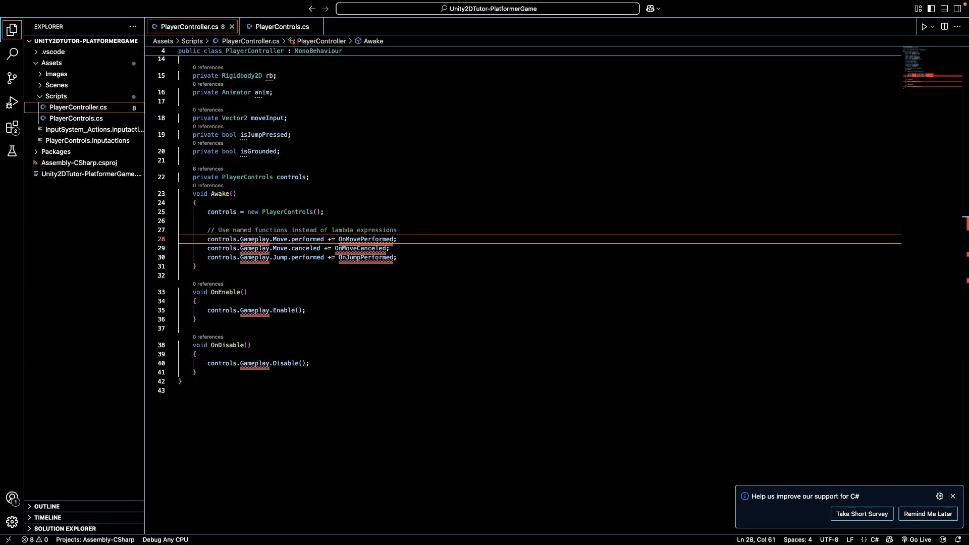
left_click(246, 374)
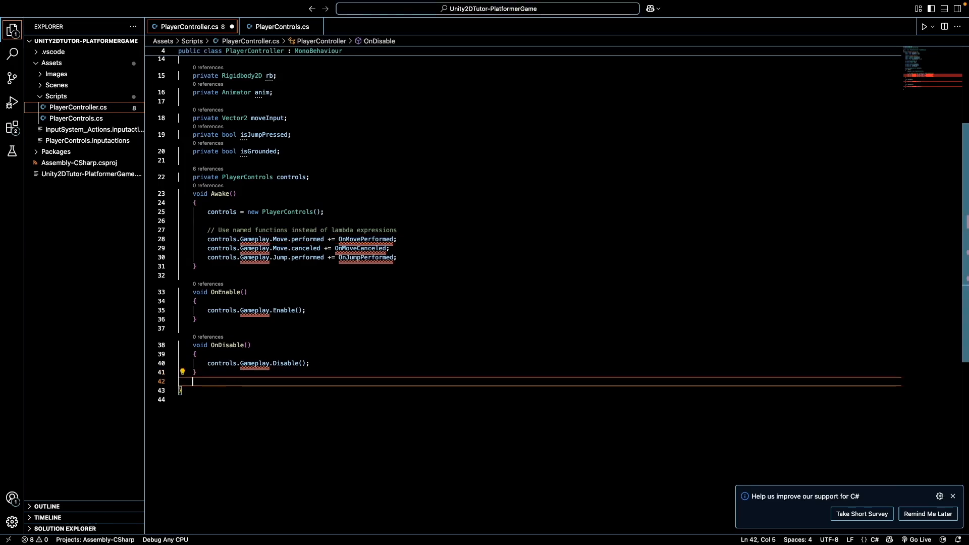
key("super+v")
Change the Gameplay action map references to Player in the Awake action subscriptions
scroll(298, 353, "up", 10)
triple_click(284, 306)
scroll(342, 333, "up", 2)
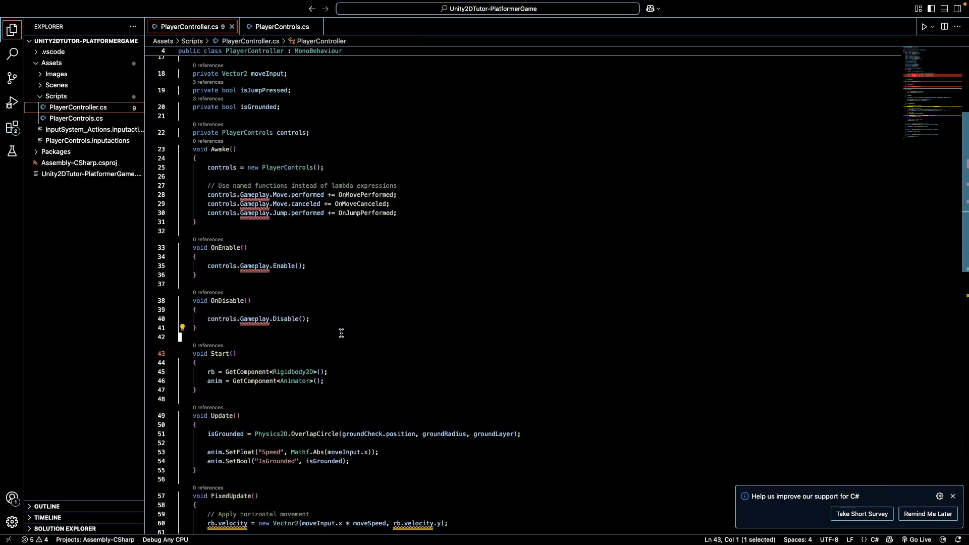
scroll(262, 217, "up", 3)
double_click(254, 286)
type("Player")
double_click(252, 295)
type("Player")
double_click(250, 304)
type("Player")
scroll(264, 379, "down", 8)
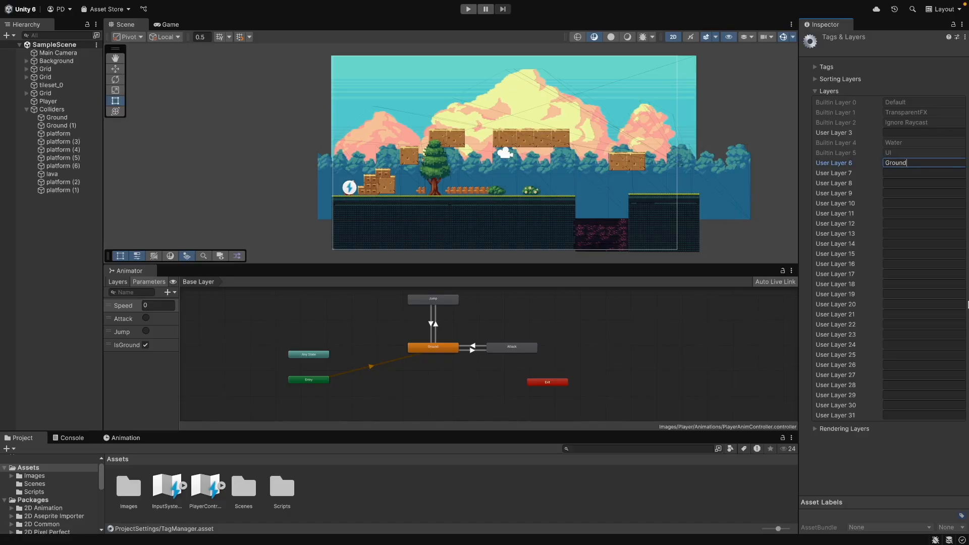
Confirm the Ground user layer and assign the Colliders object to the Ground layer
left_click(825, 468)
left_click(53, 274)
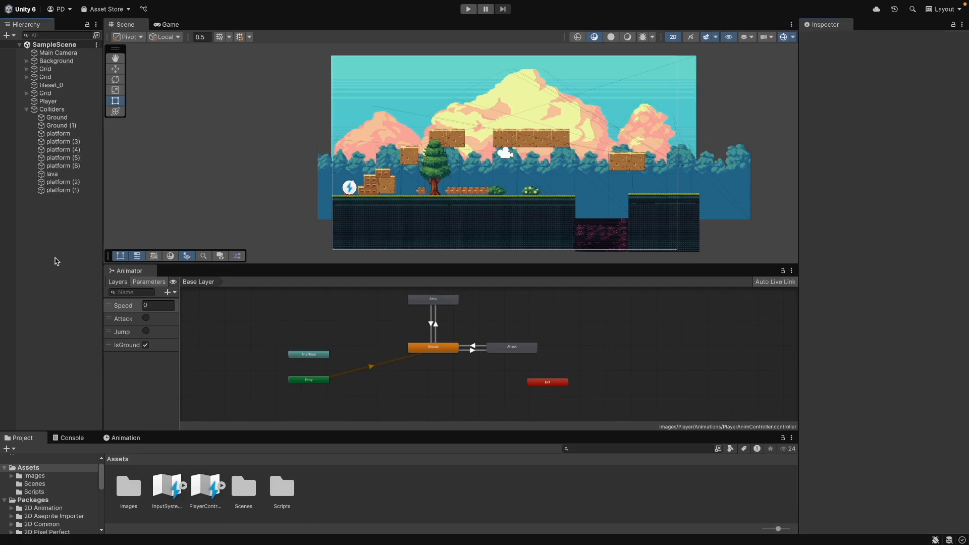
left_click(56, 109)
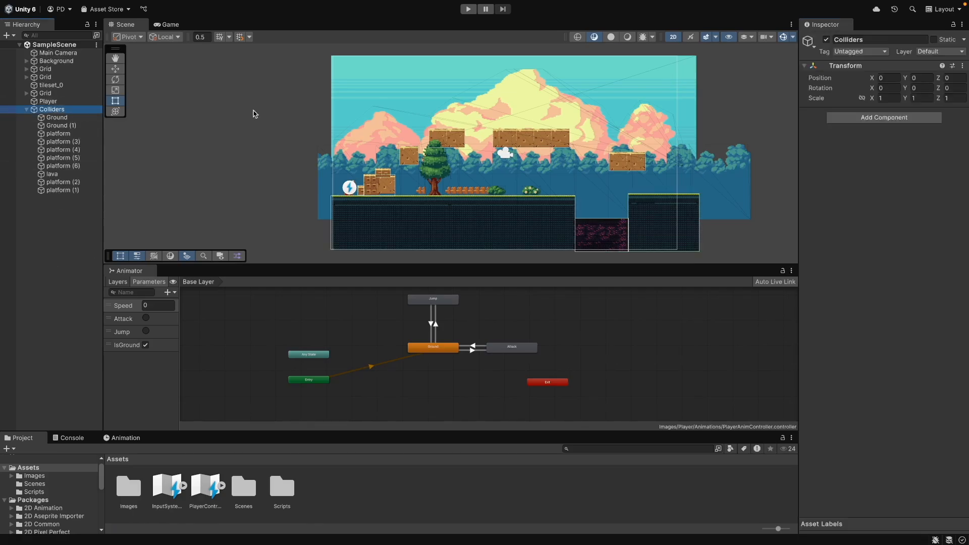
left_click(925, 52)
left_click(928, 107)
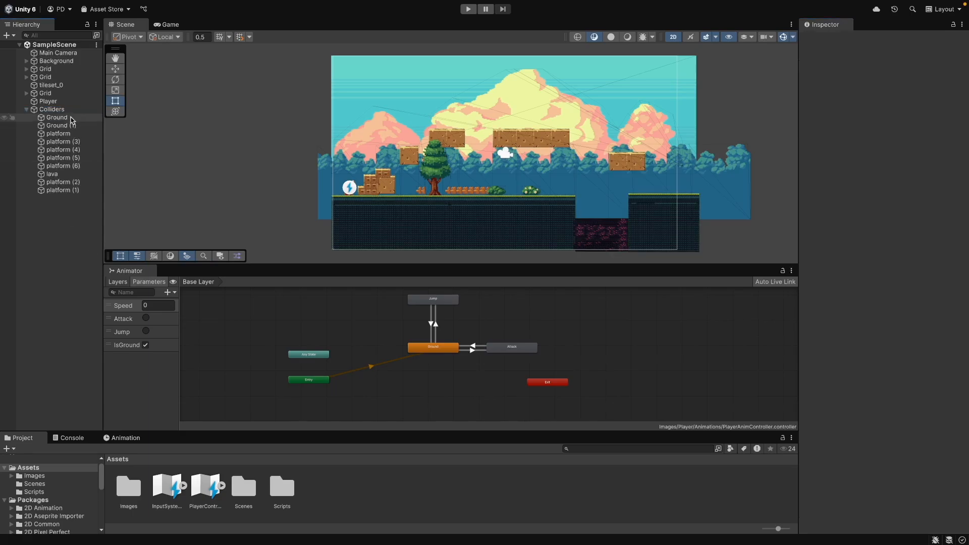
Select the Player and set its PlayerController's Ground Layer to Ground, then save the scene
left_click(57, 117)
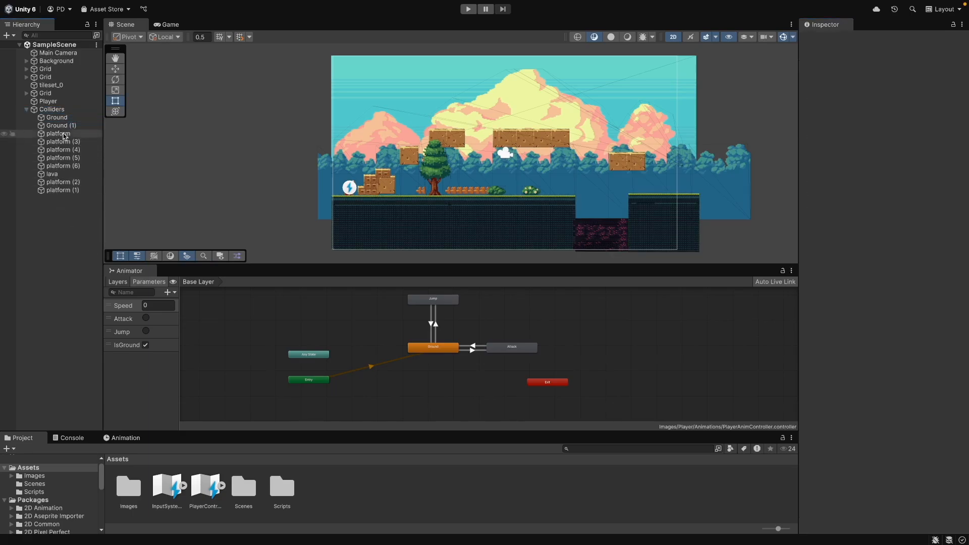
left_click(50, 109)
left_click(58, 225)
left_click(48, 101)
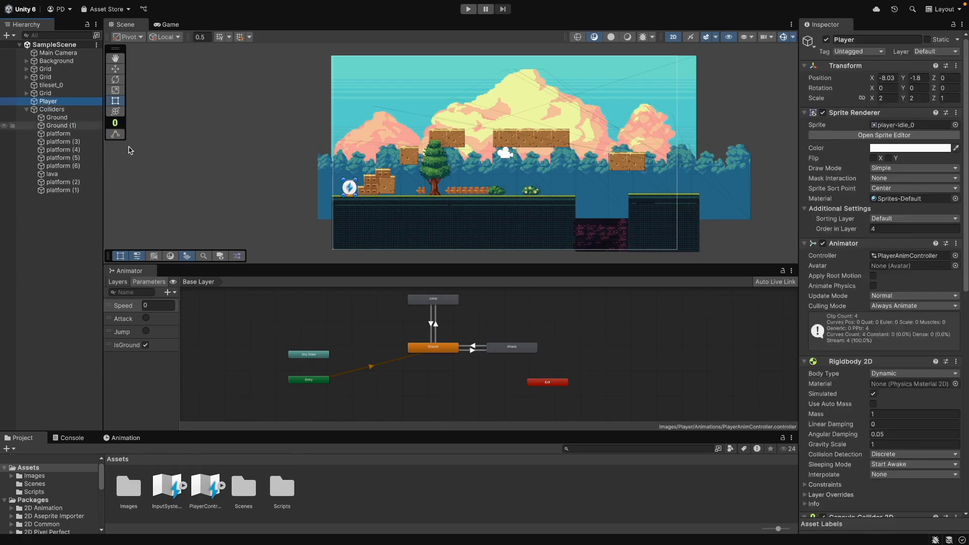
scroll(883, 303, "down", 10)
left_click(913, 443)
left_click(891, 527)
left_click(582, 491)
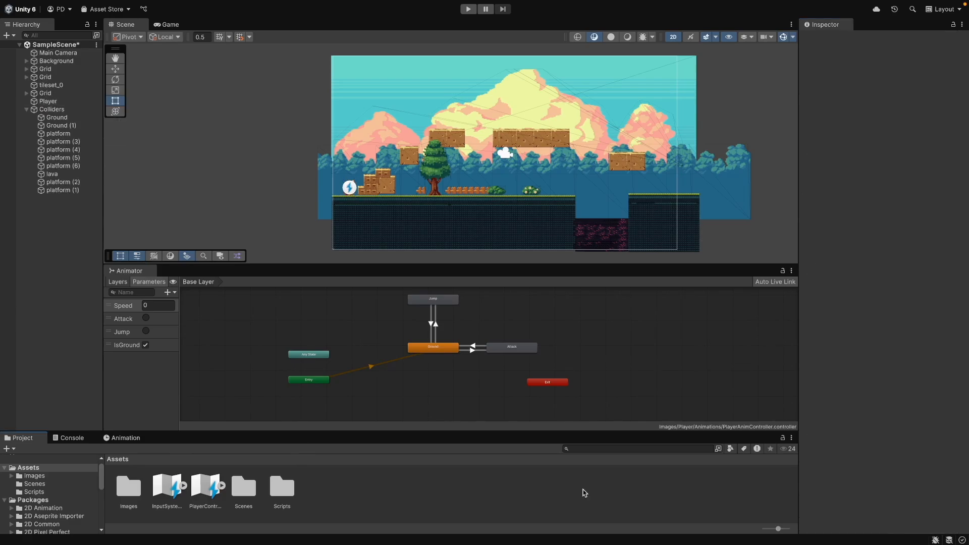
key("super+s")
Switch to the code editor and review the groundCheck and groundLayer fields in PlayerController
key("ctrl+Up")
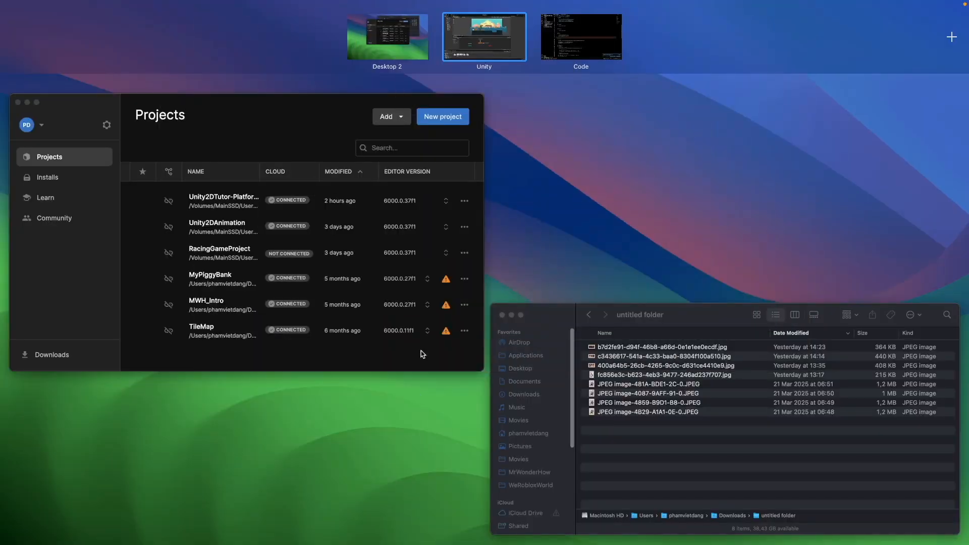
left_click(590, 45)
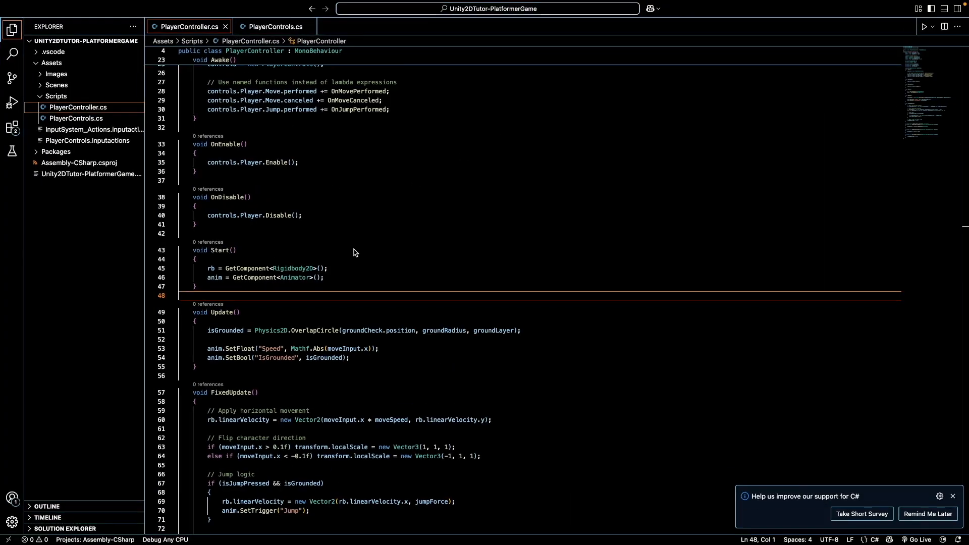
scroll(355, 249, "up", 5)
left_click(275, 189)
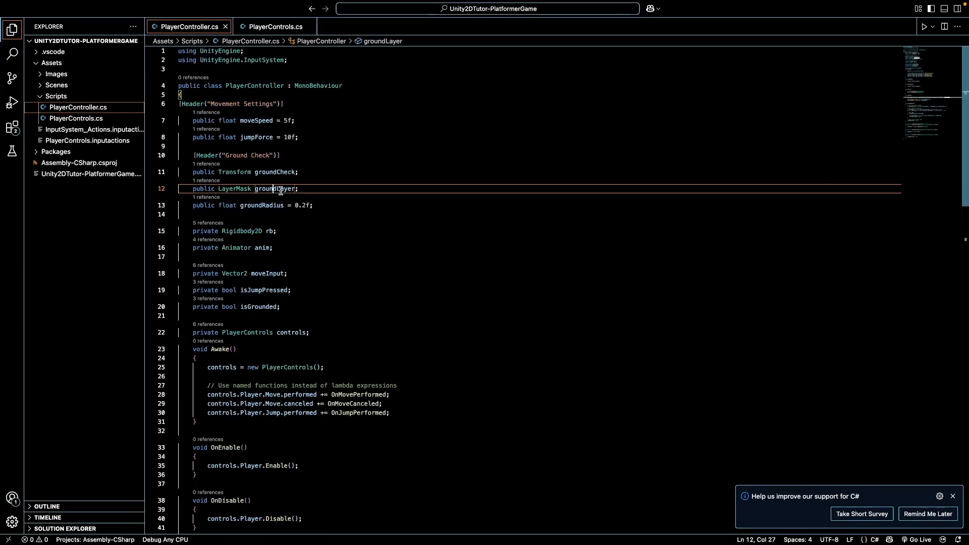
double_click(280, 172)
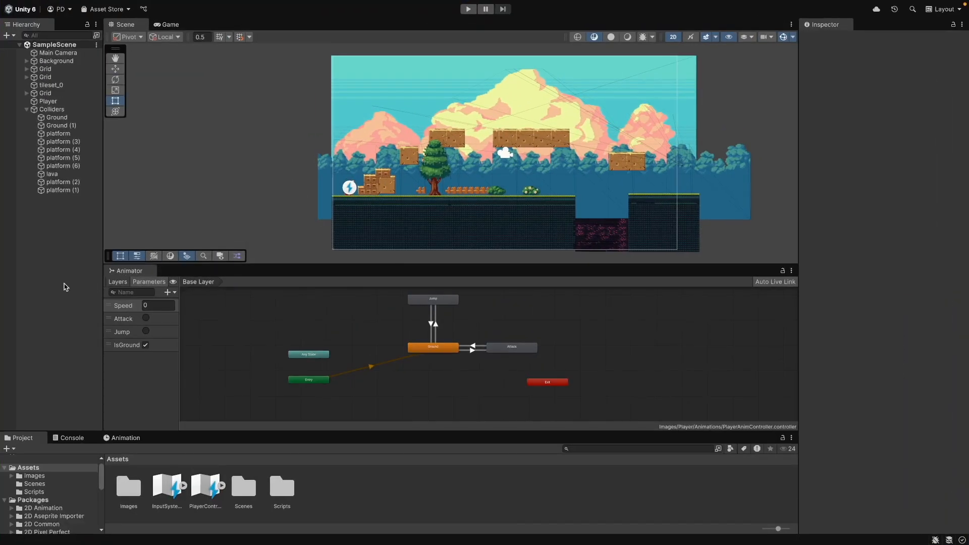
Create an empty child object under Player named groundCheck and save the scene
left_click(56, 102)
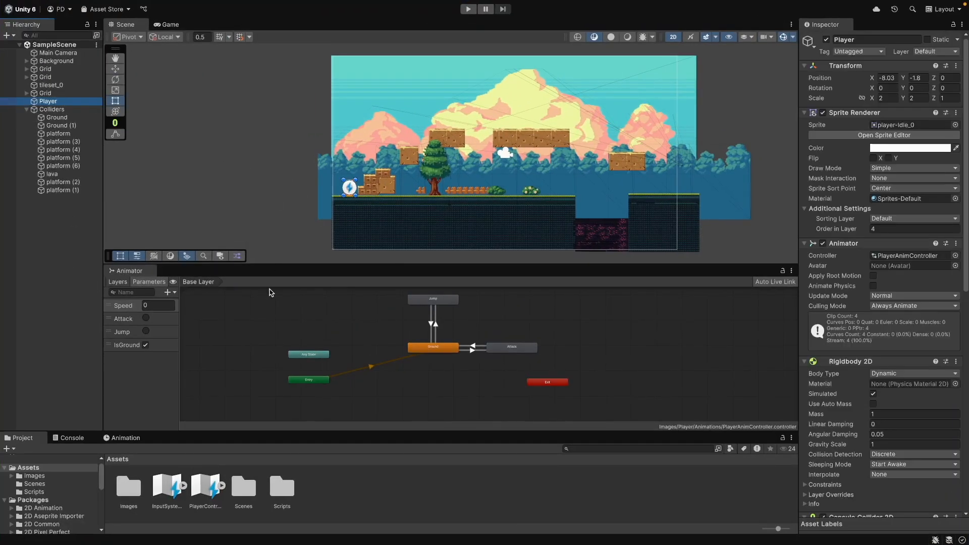
key("f")
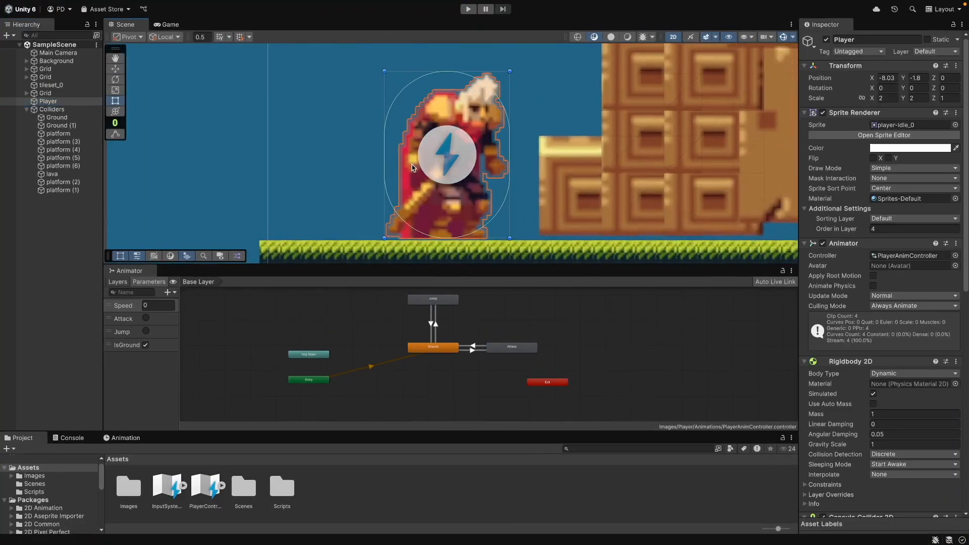
right_click(48, 101)
left_click(75, 288)
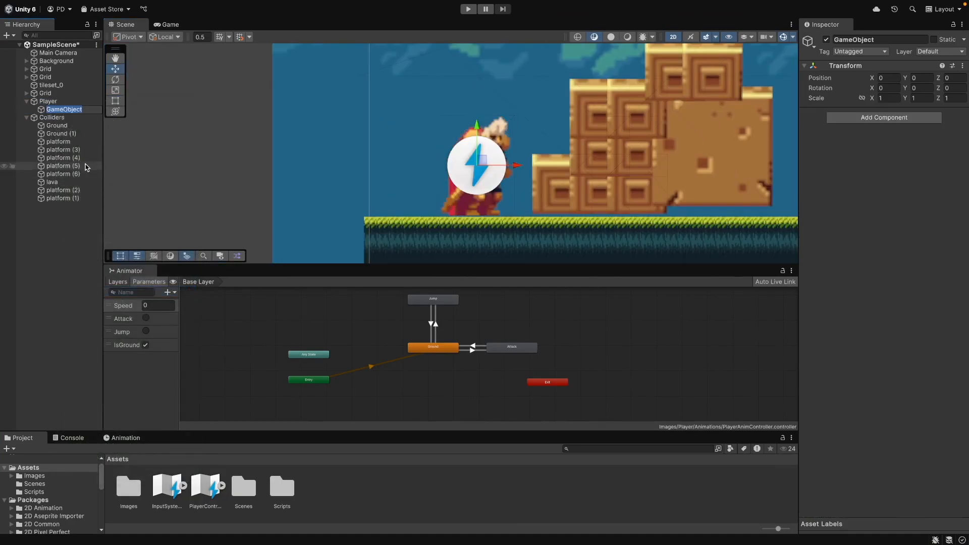
type("groundCheck")
key("Return")
key("ctrl+s")
Move groundCheck down to about Y -0.2, at the player's feet
left_click(66, 229)
left_click(67, 110)
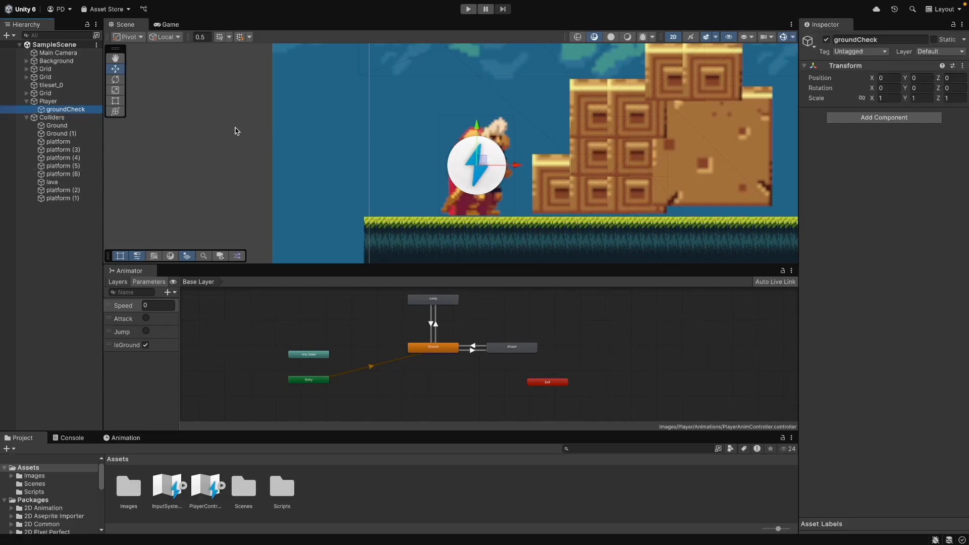
left_click_drag(479, 128, 486, 176)
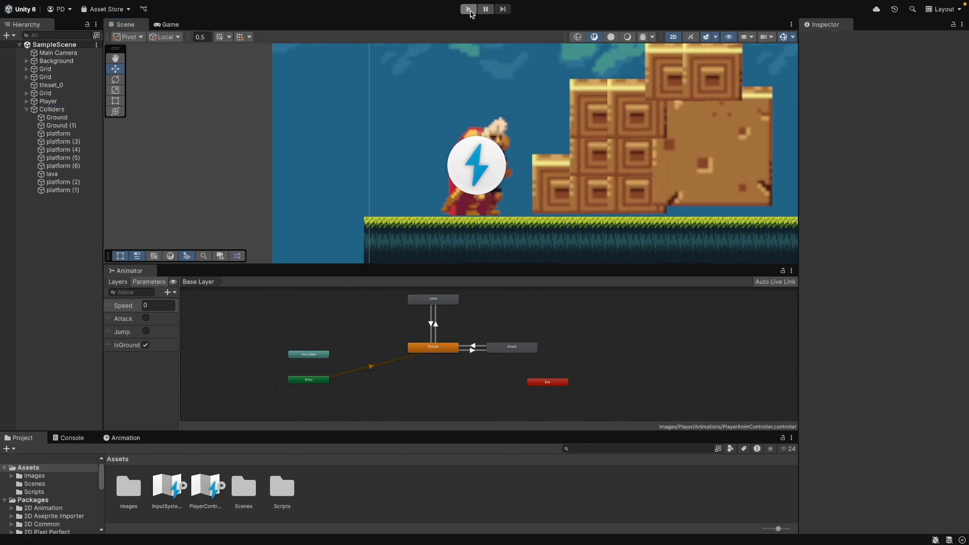
Enter Play mode and test running right and jumping onto the platform
left_click(469, 10)
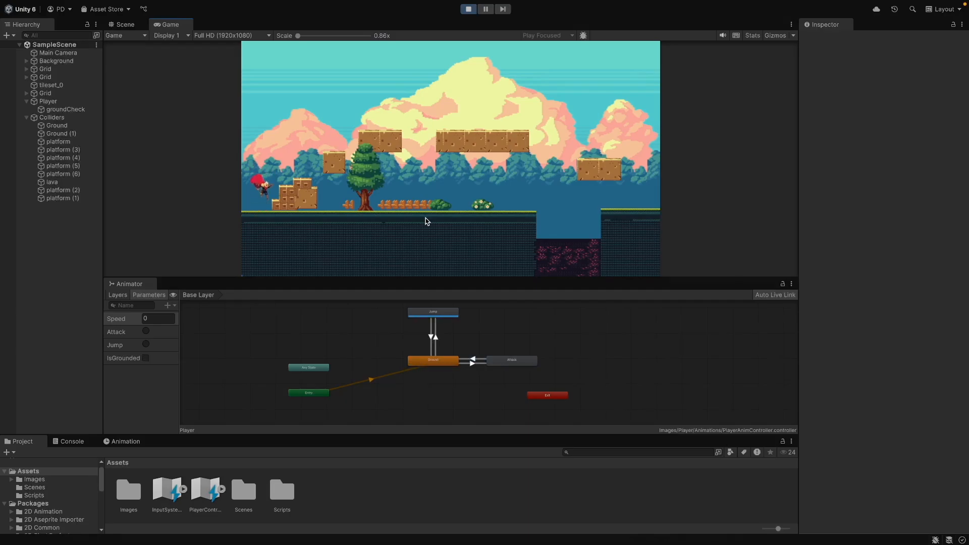
key("d")
key("space")
key("d")
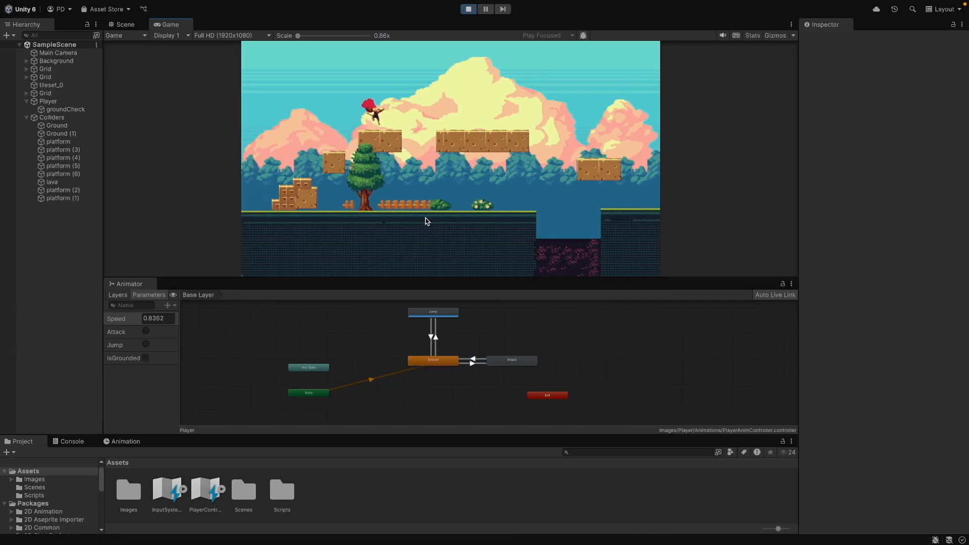
key("d")
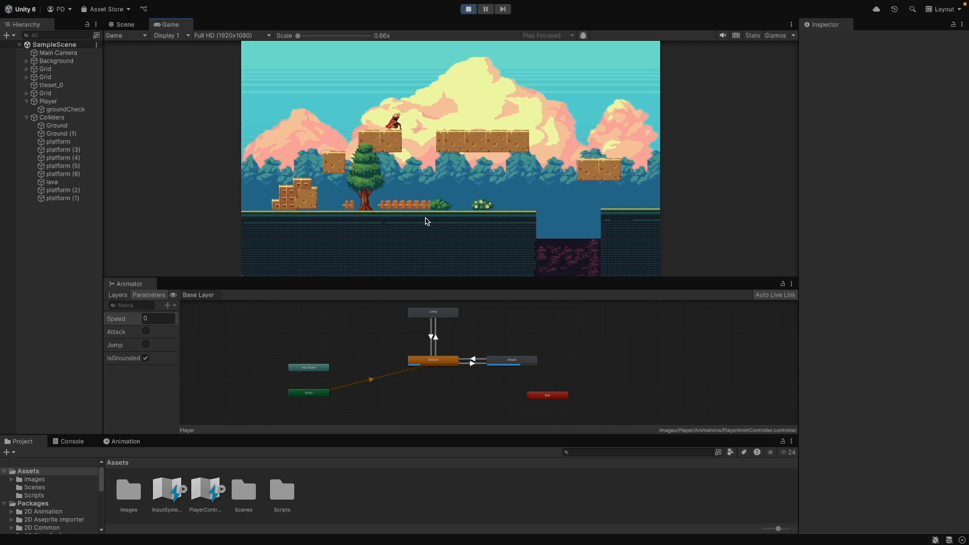
key("d")
key("space")
Keep testing the player by running left and right and jumping repeatedly
key("a")
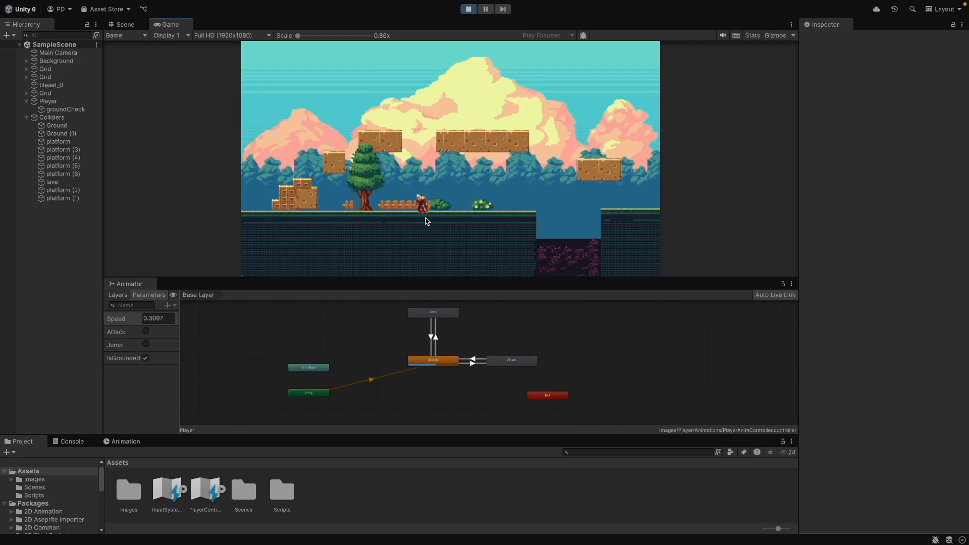
key("d")
key("a")
key("space")
key("space")
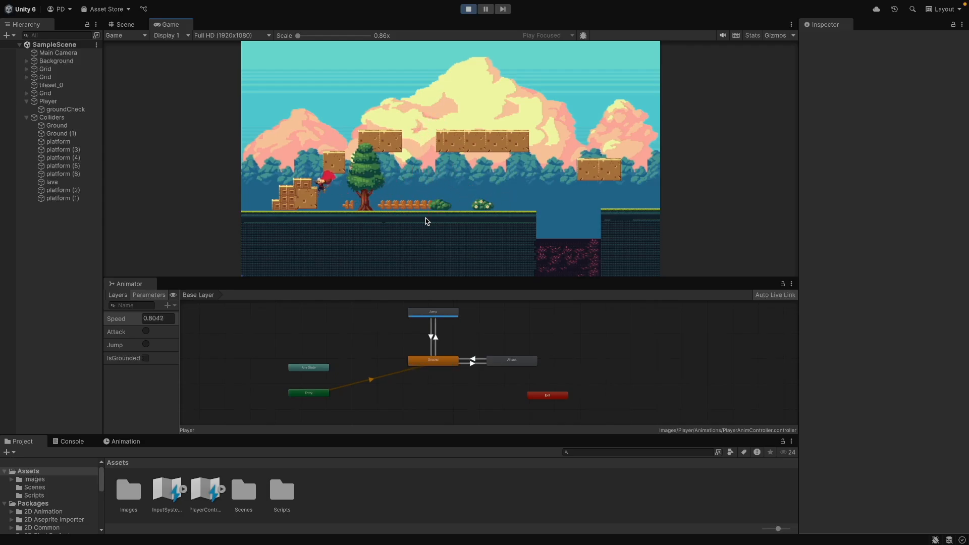
key("space")
key("d")
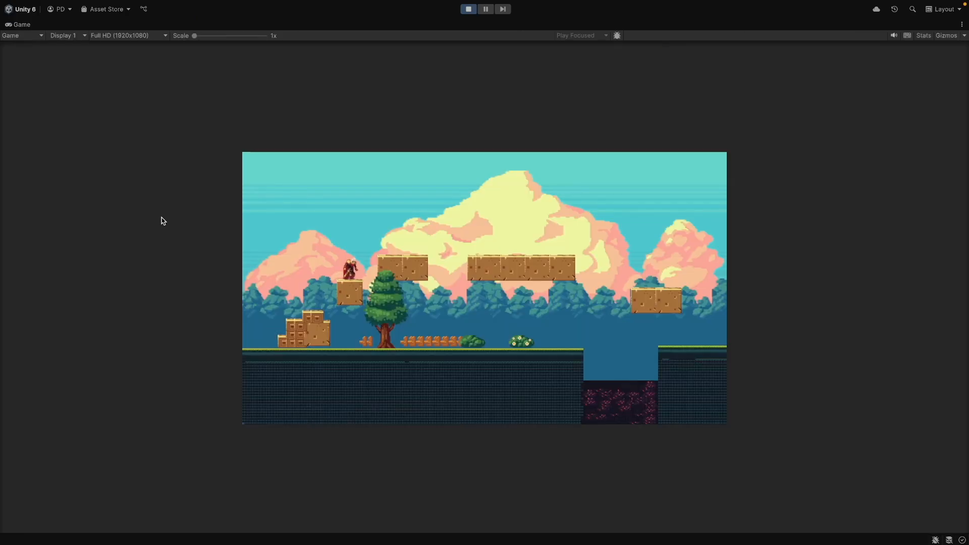
key("space")
key("a")
key("d")
key("space")
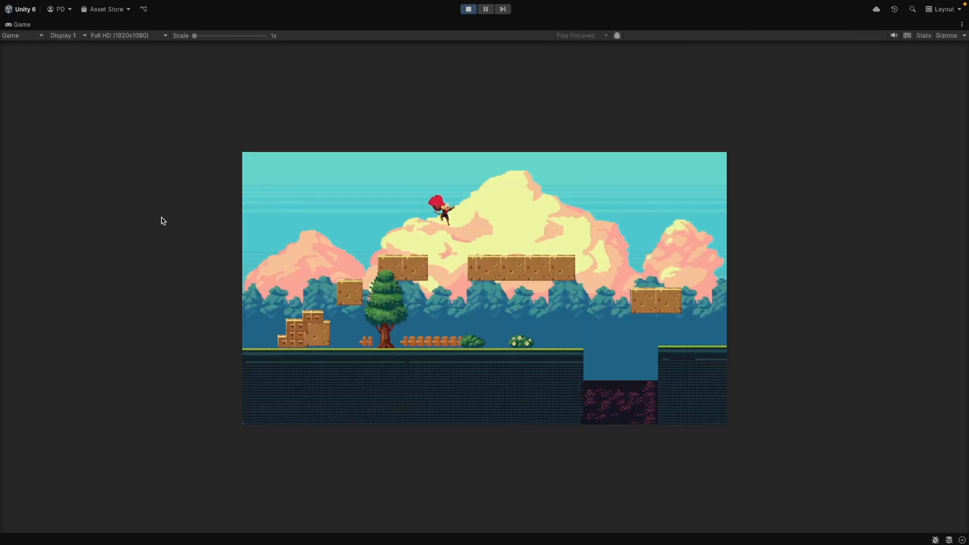